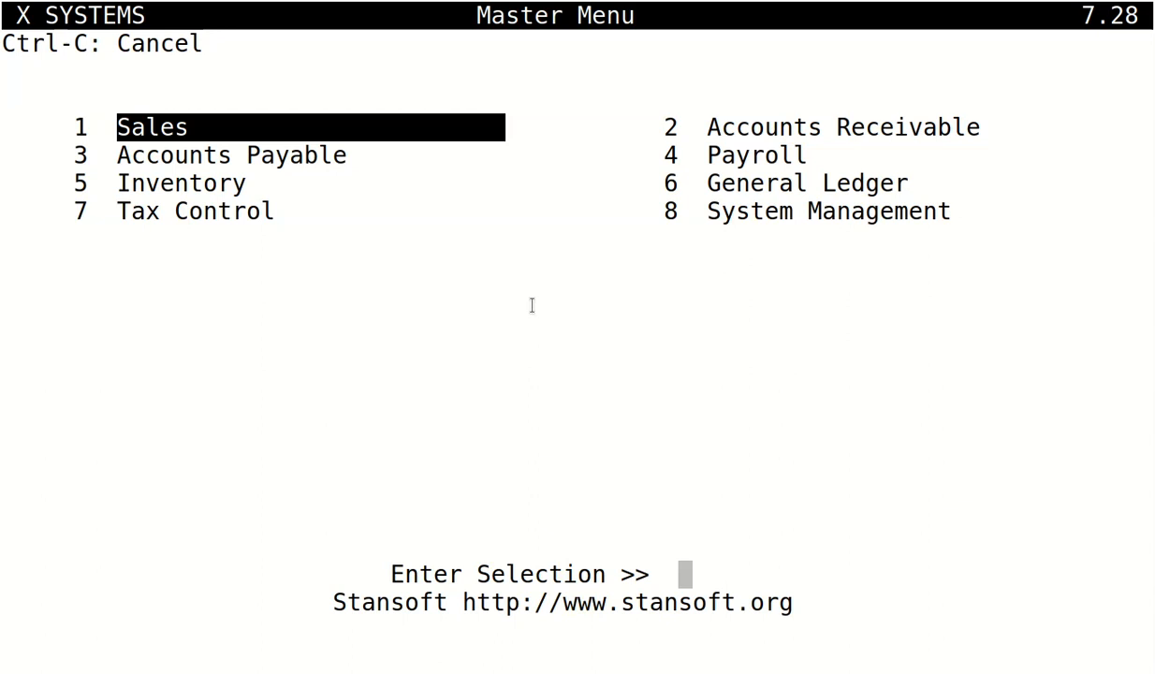
- Start a new sales invoice with profit center 0 and batch number 1
key(Return)
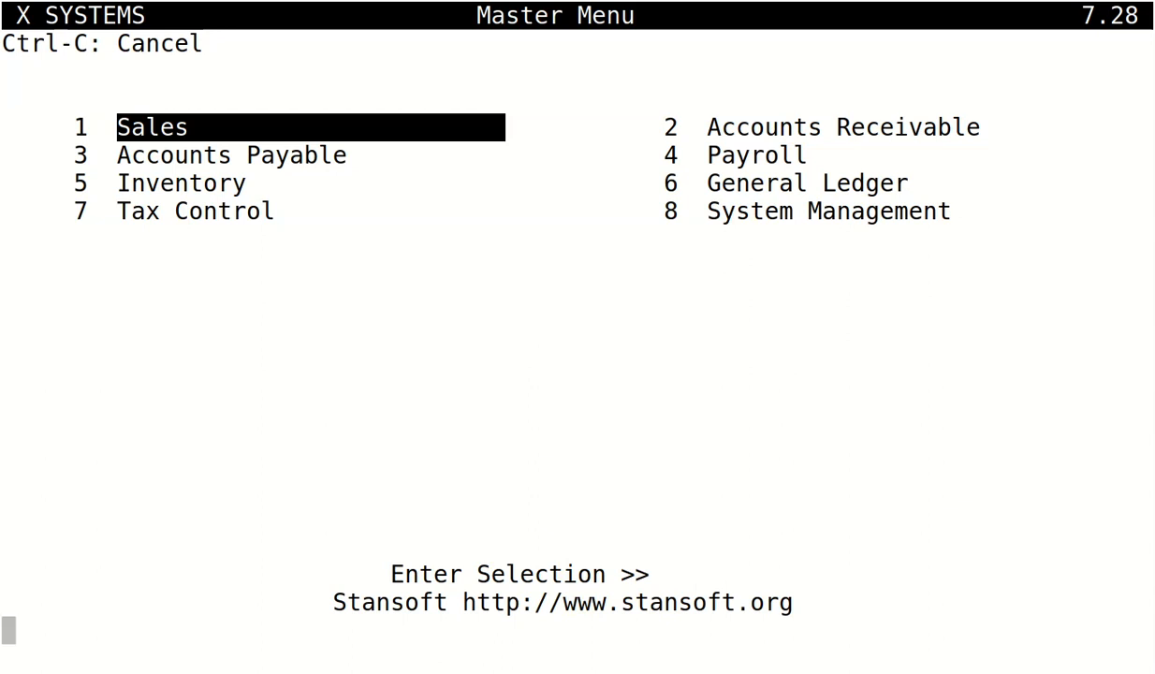
key(Return)
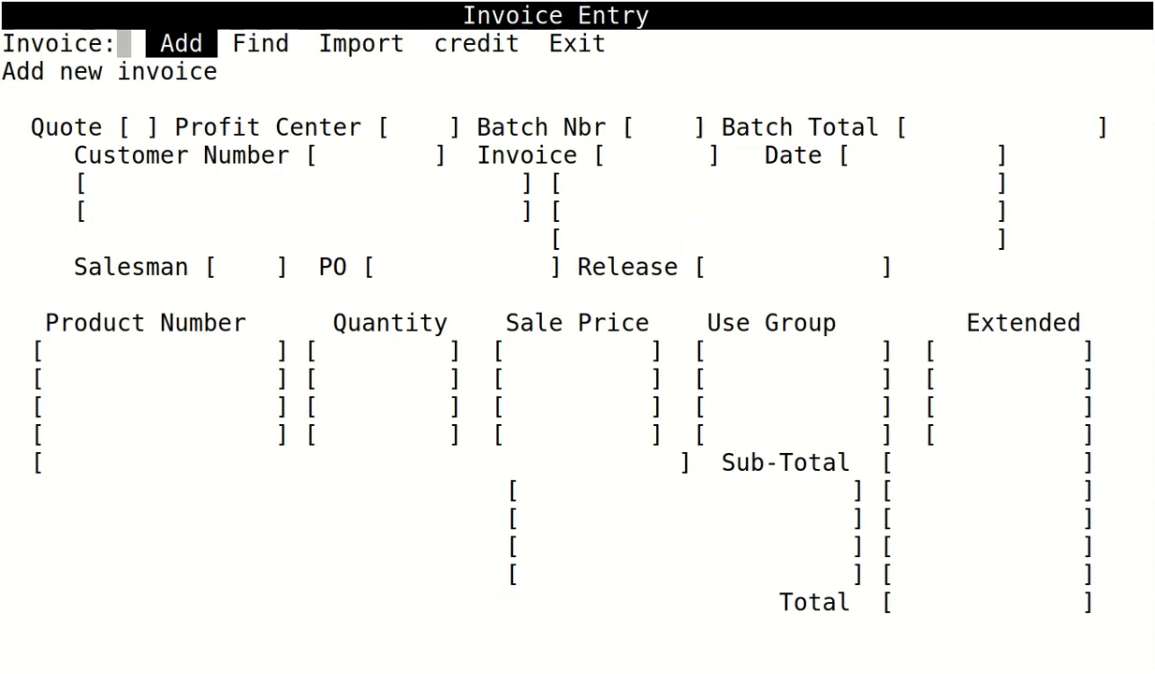
key(Return)
key(Return)
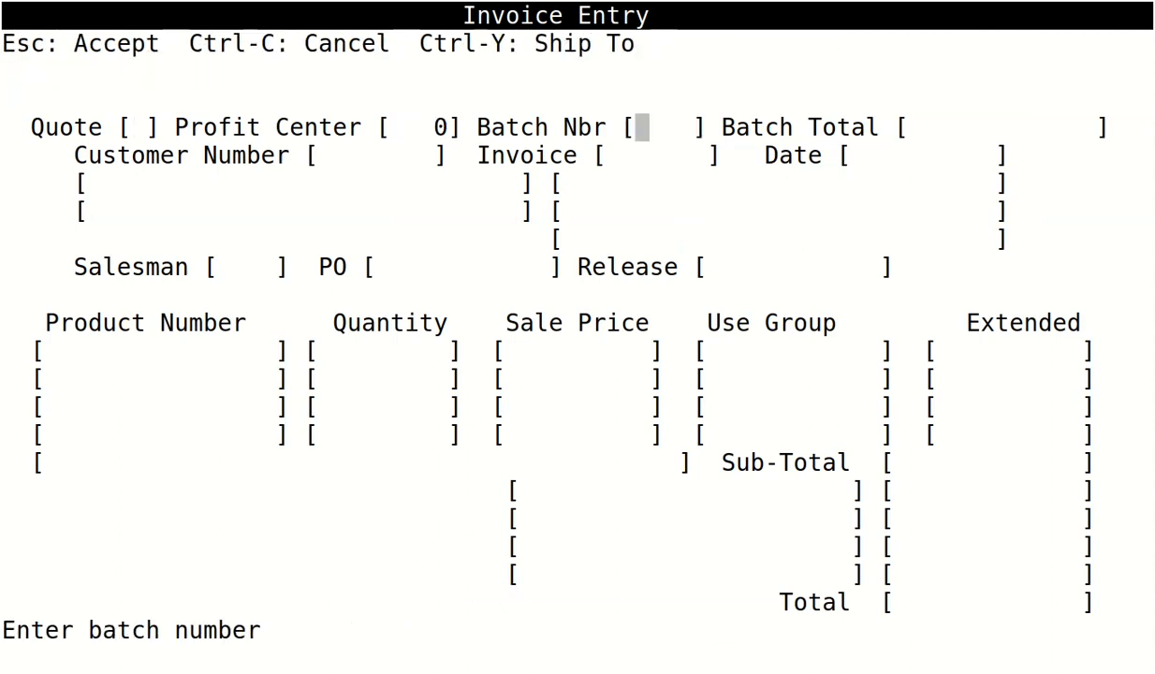
text(1)
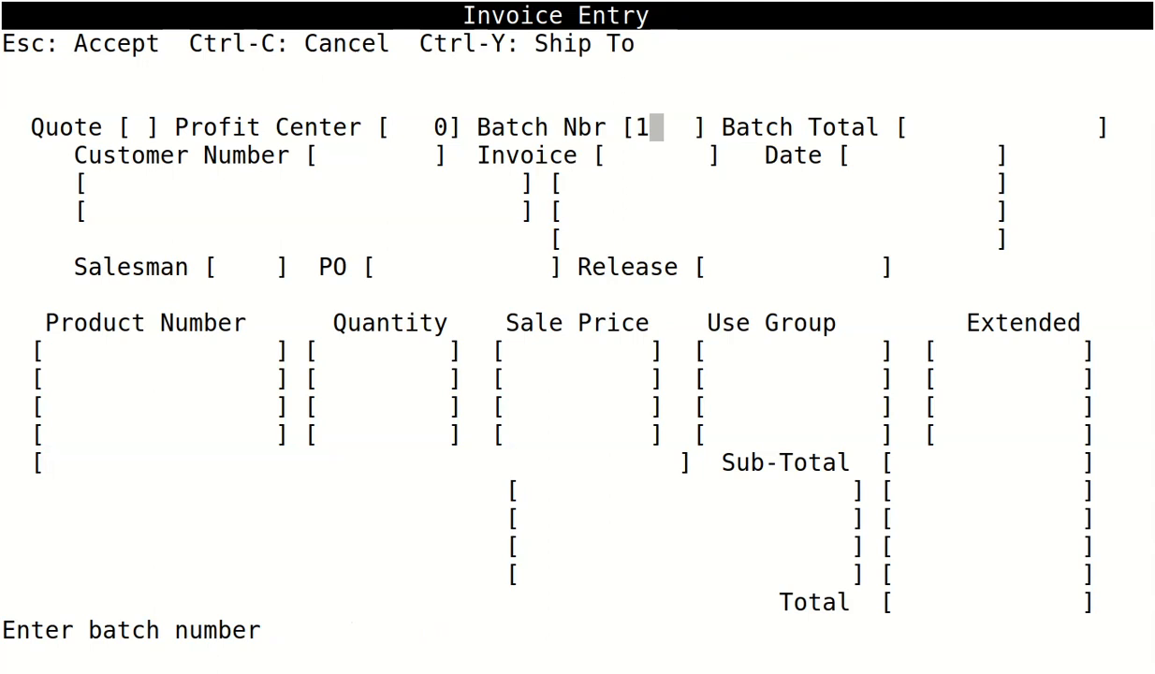
key(Return)
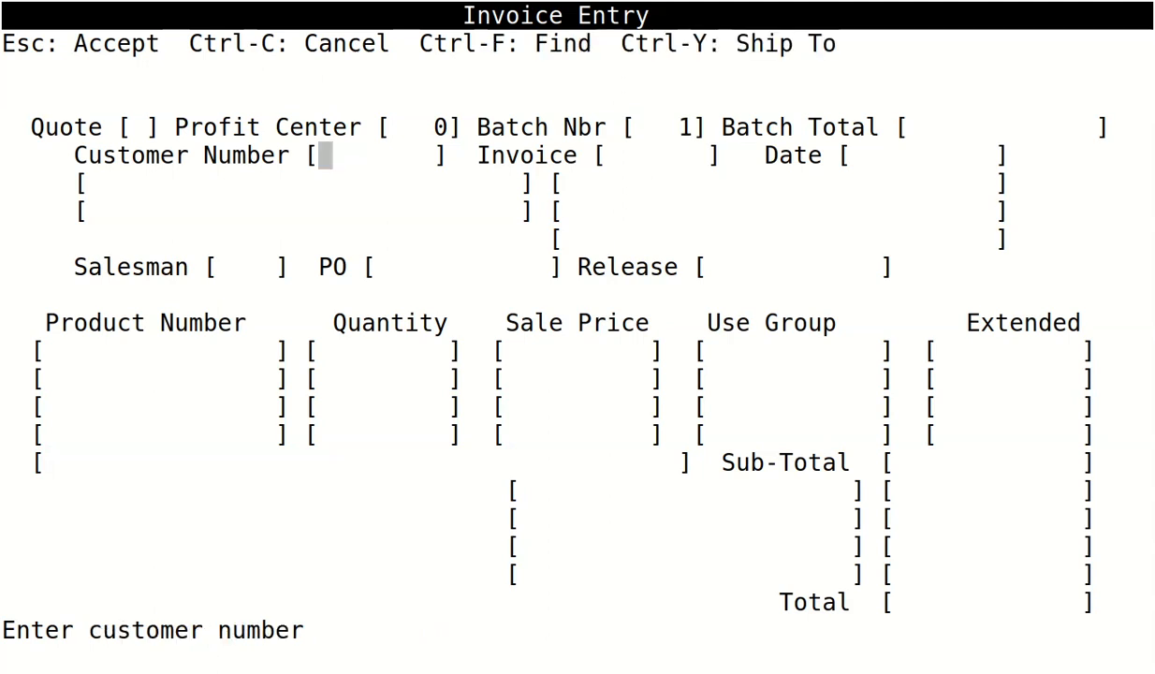
- Search the customers for "city" and assign CITY GOVERNMENT to the invoice
key(ctrl+f)
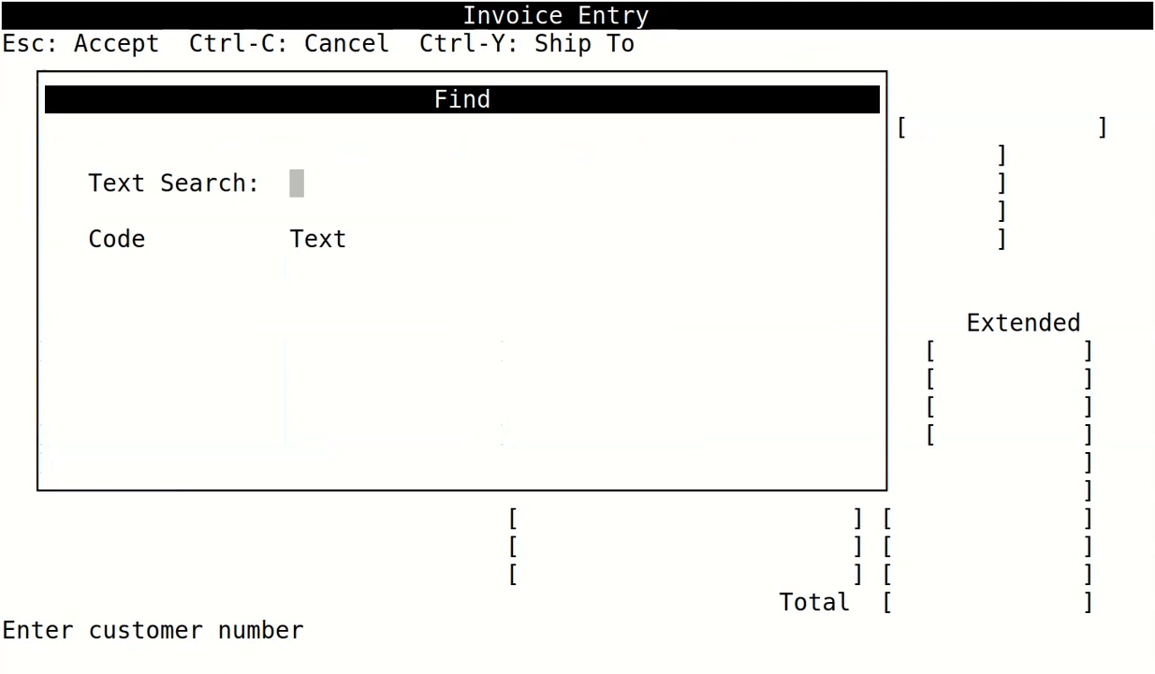
text(city)
key(Return)
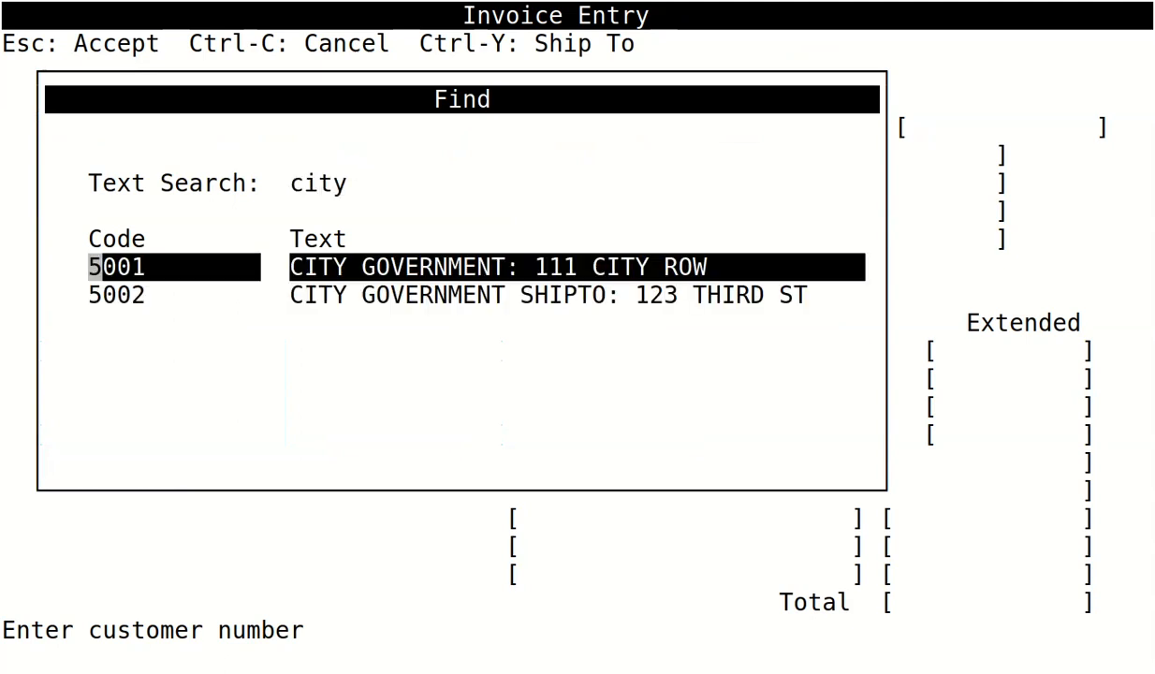
key(Return)
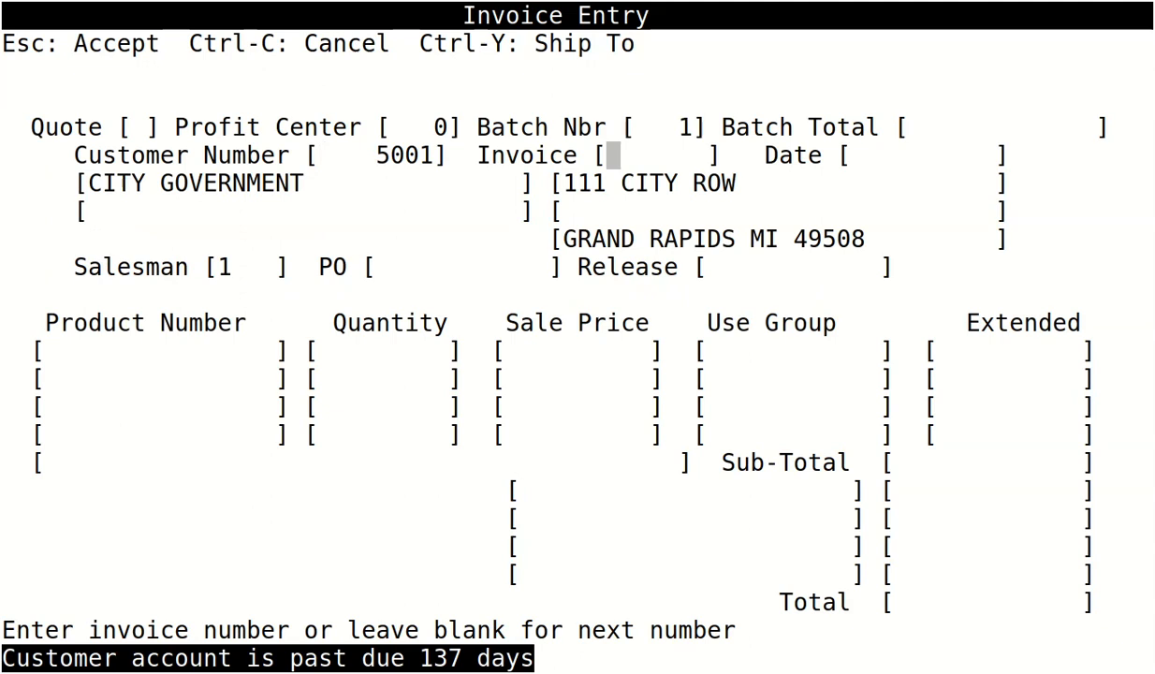
- Accept the next invoice number, the current date and the default salesman, leaving PO and release blank
key(Return)
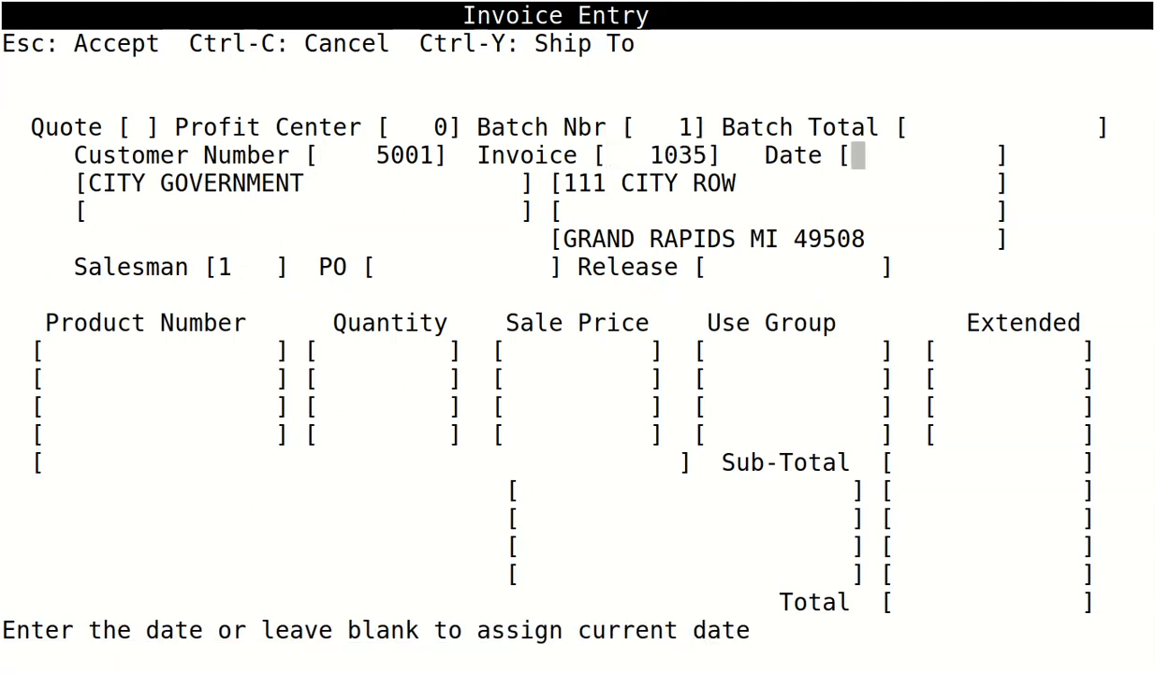
key(Return)
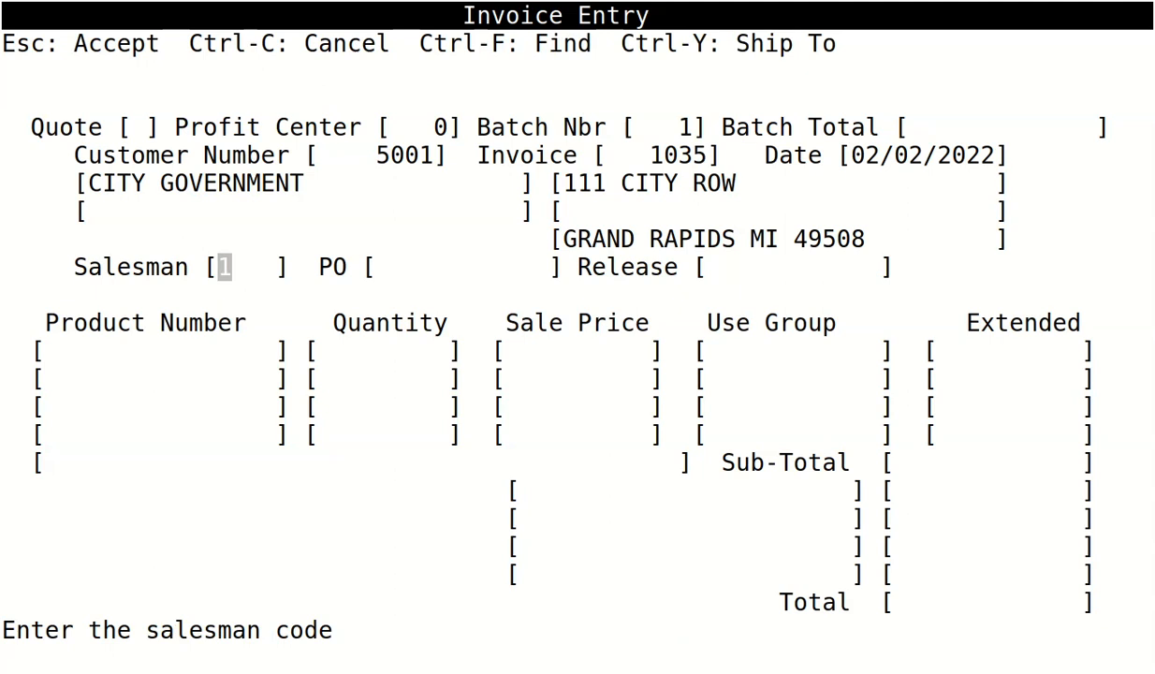
key(Return)
key(Return)
key(Return)
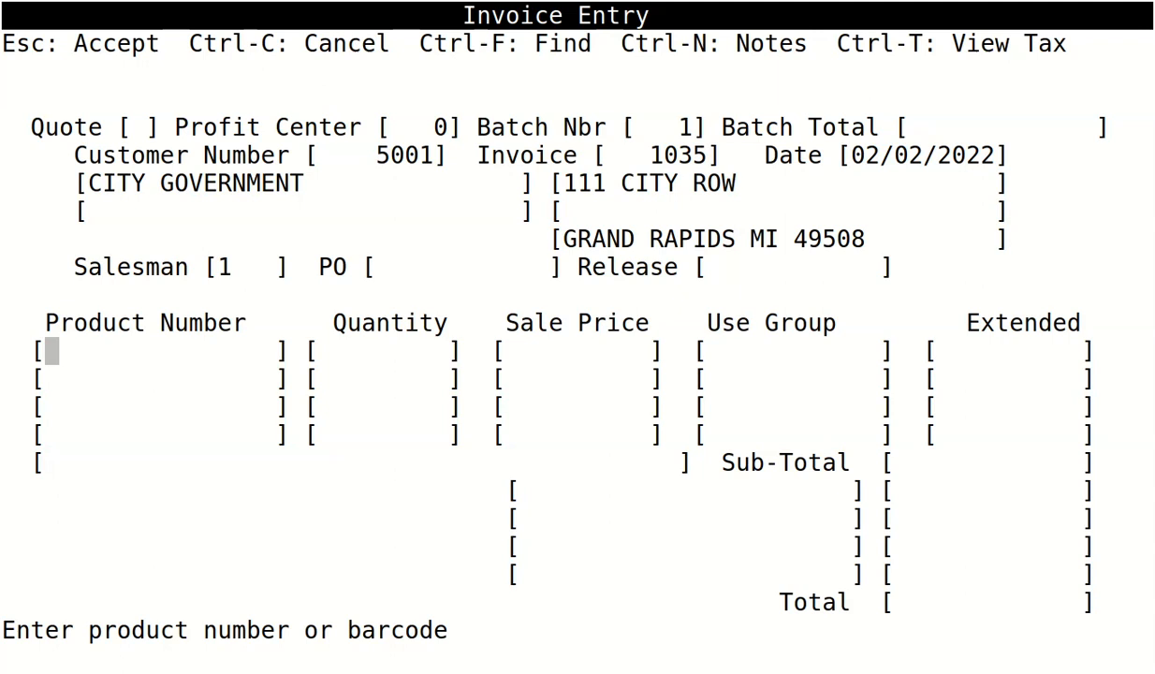
- Find the Gill battery product G25 and enter it on the first invoice line with quantity 1
key(ctrl+f)
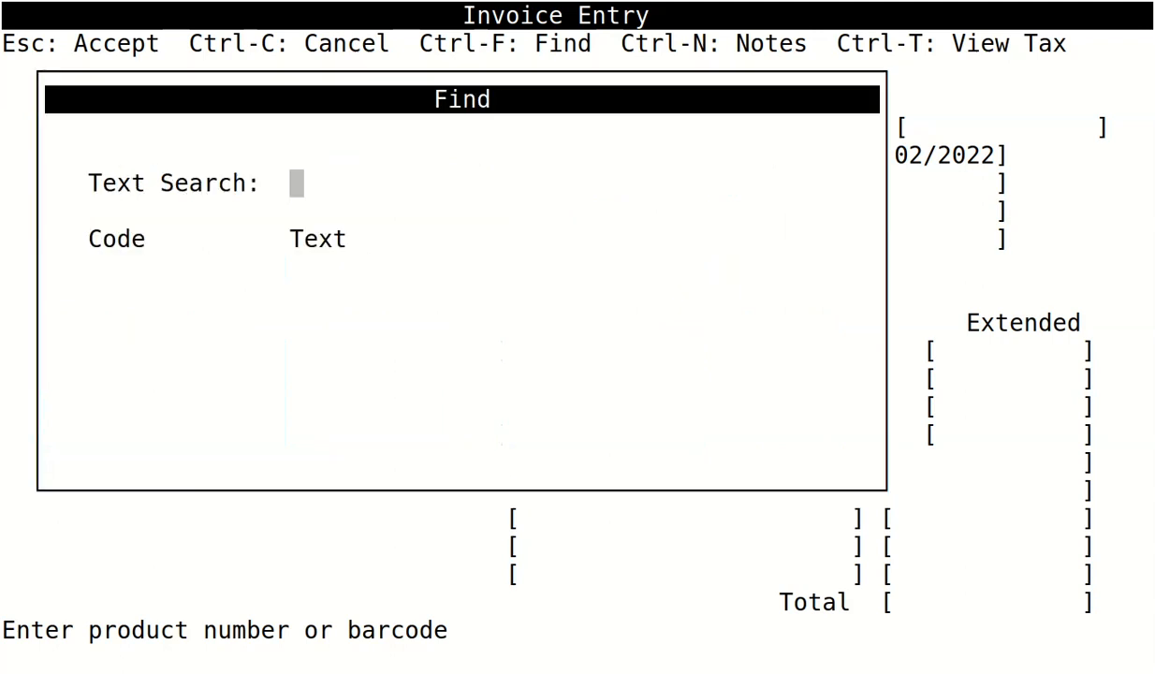
text(gift)
key(Return)
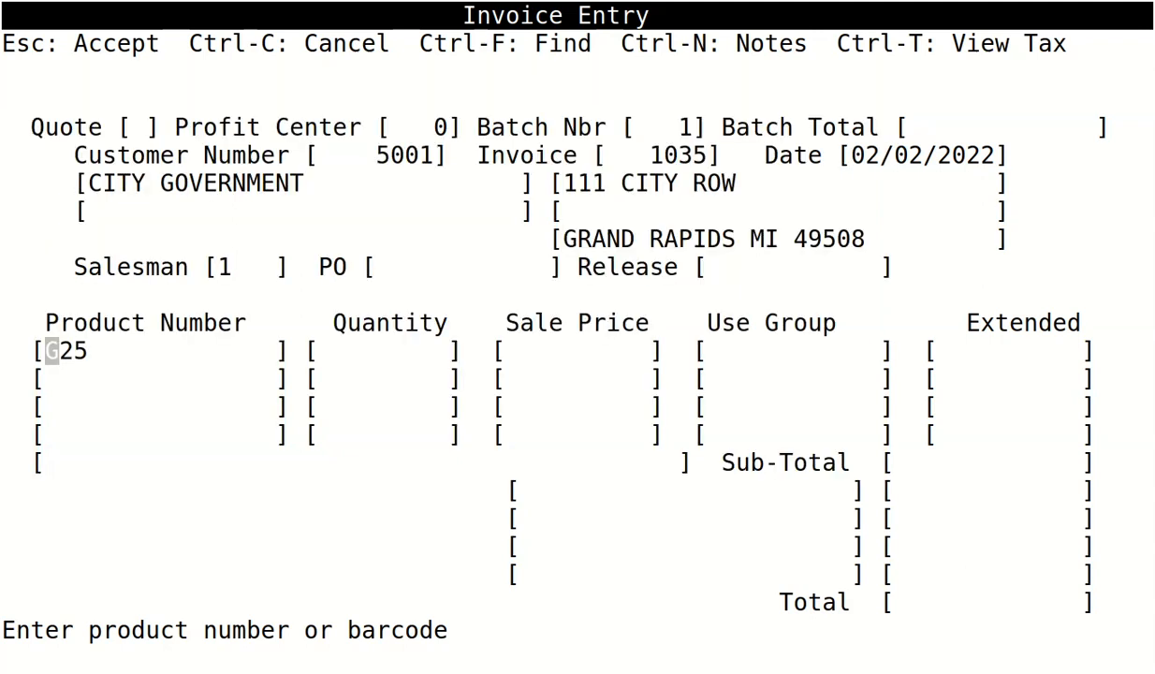
key(Return)
text(1)
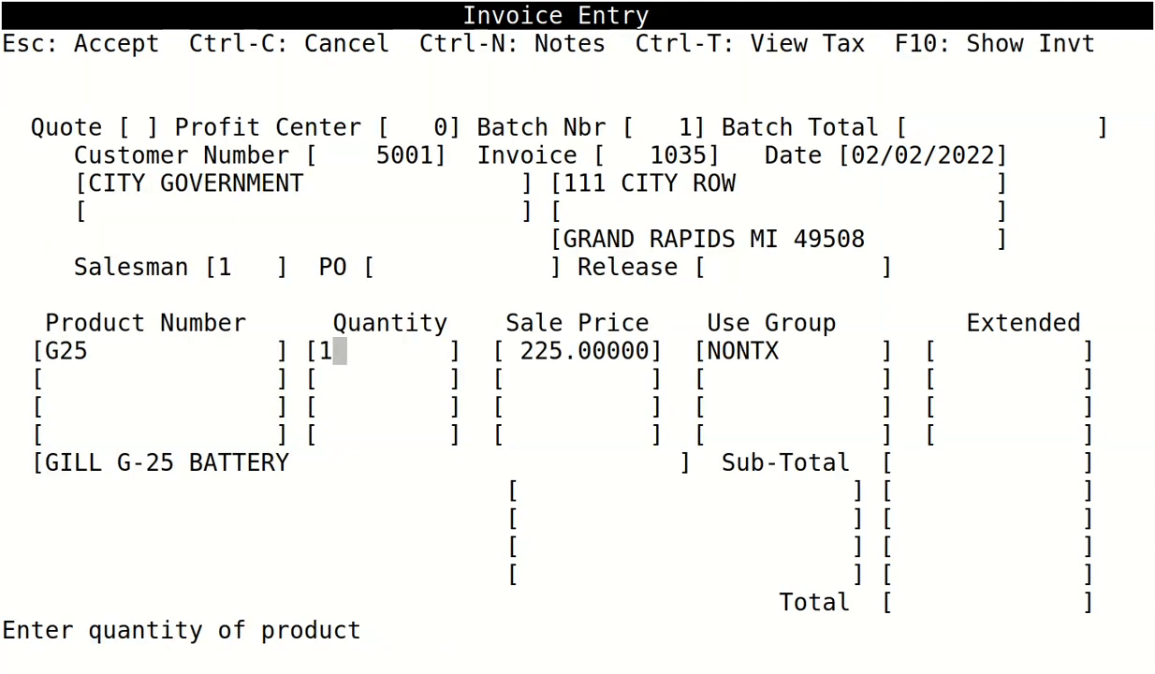
key(Return)
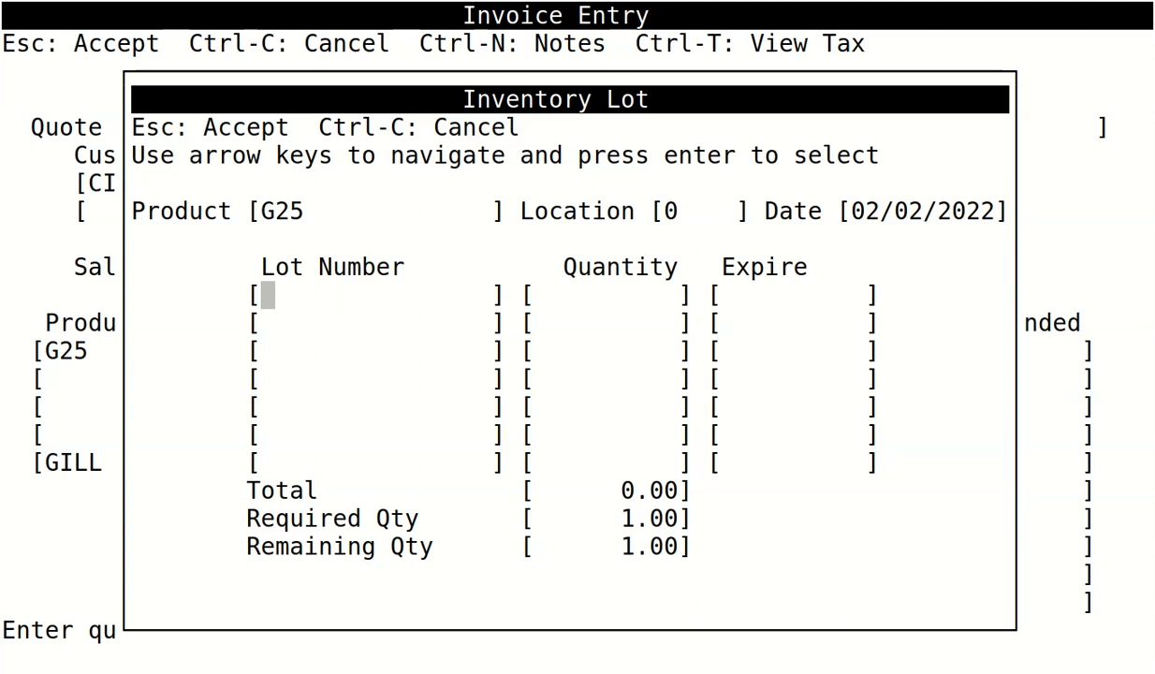
- Try to accept the G25 line without selecting lots, decline the backorder entry, and leave the invoice
key(Escape)
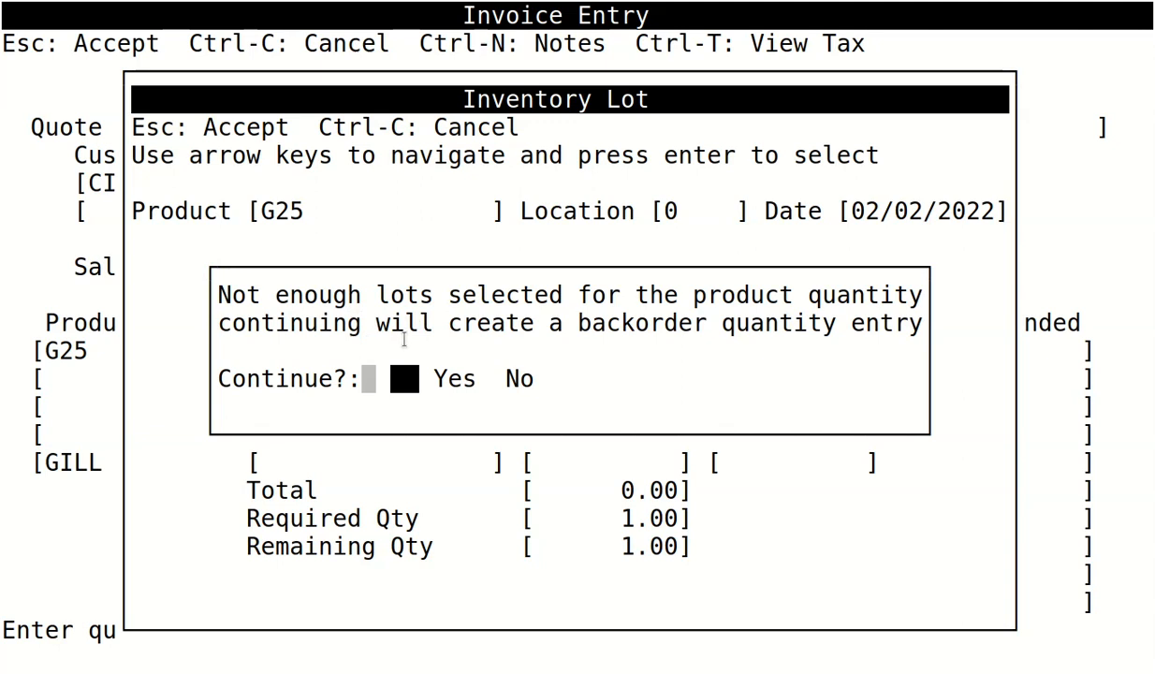
key(Right)
key(Return)
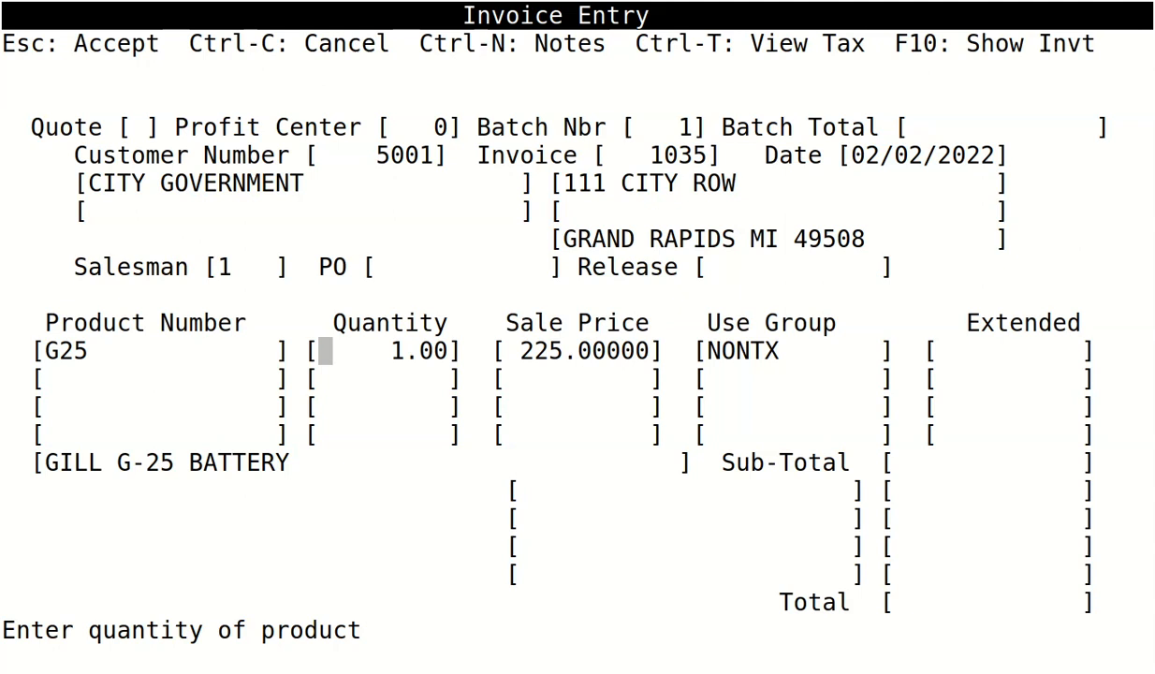
key(Escape)
key(Escape)
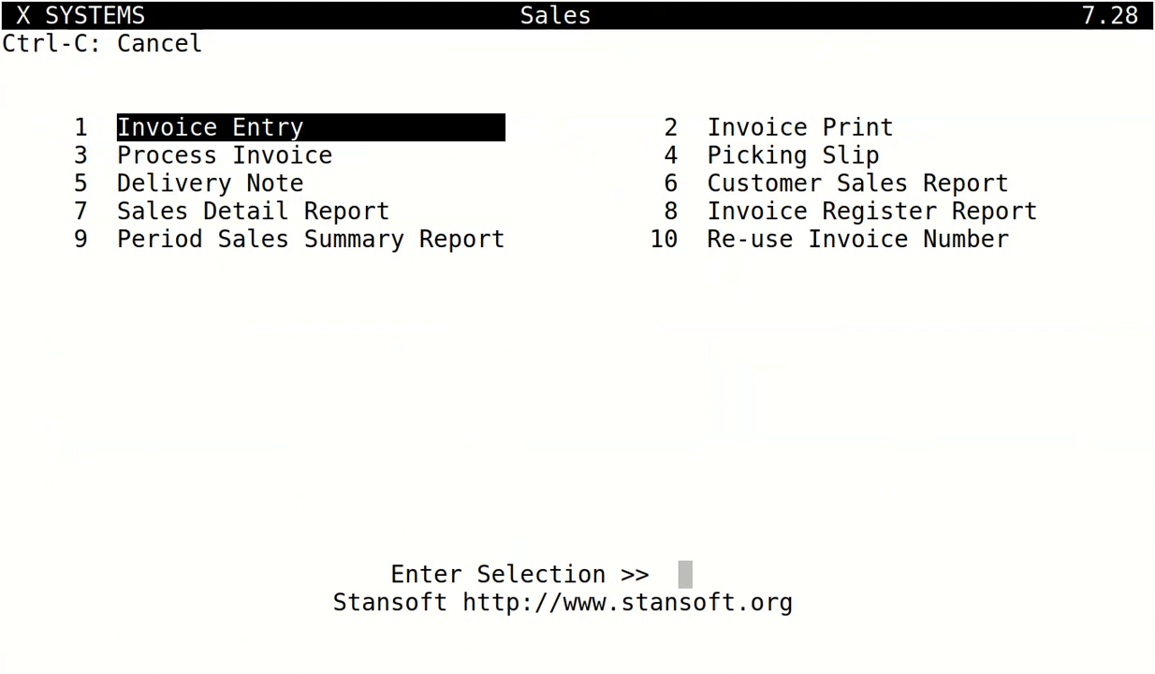
- Leave the sales functions and open Inventory Master Maintenance
key(Escape)
key(Down)
key(Down)
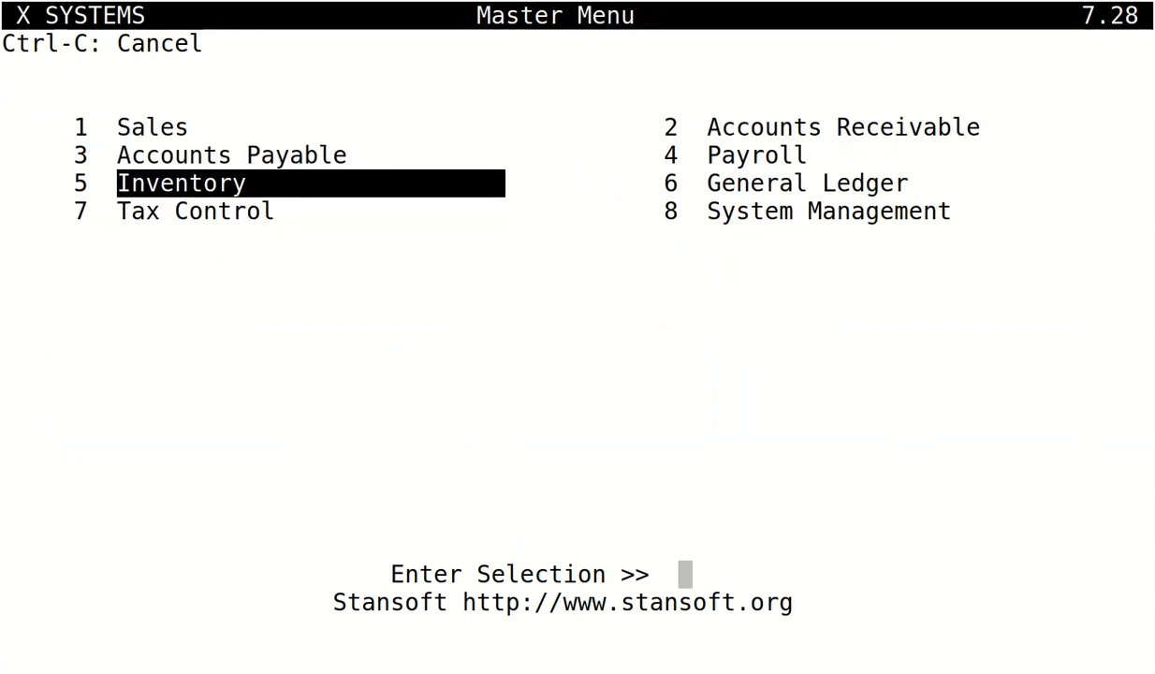
key(Return)
key(Down)
key(Down)
key(Down)
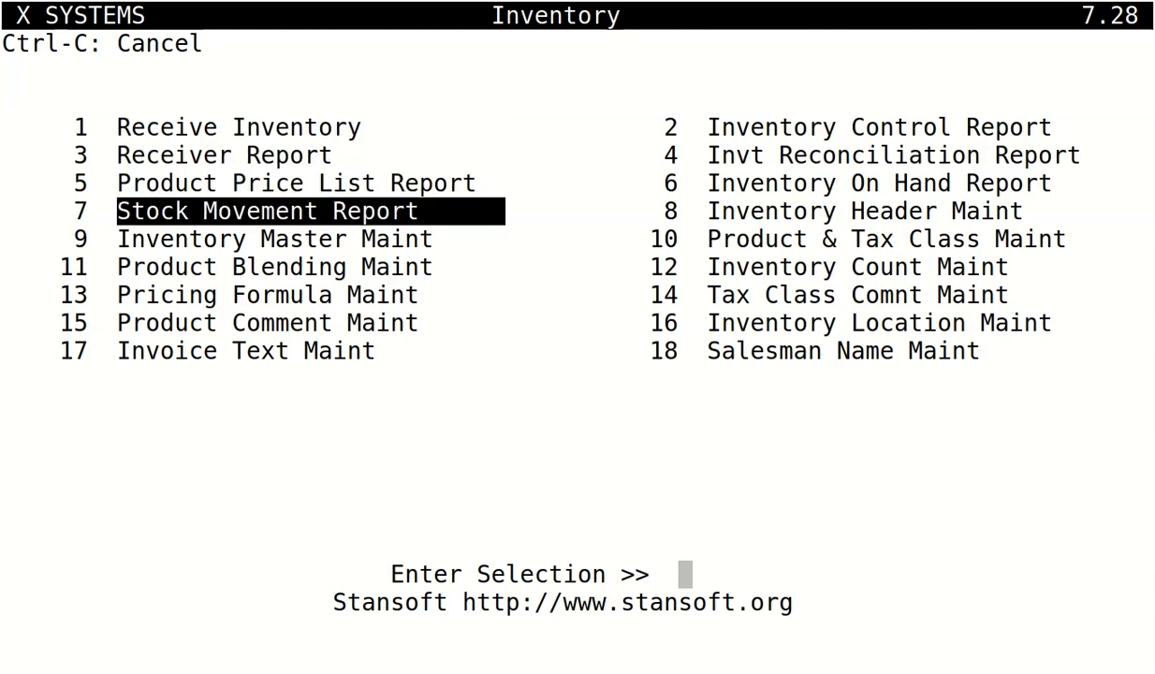
key(Down)
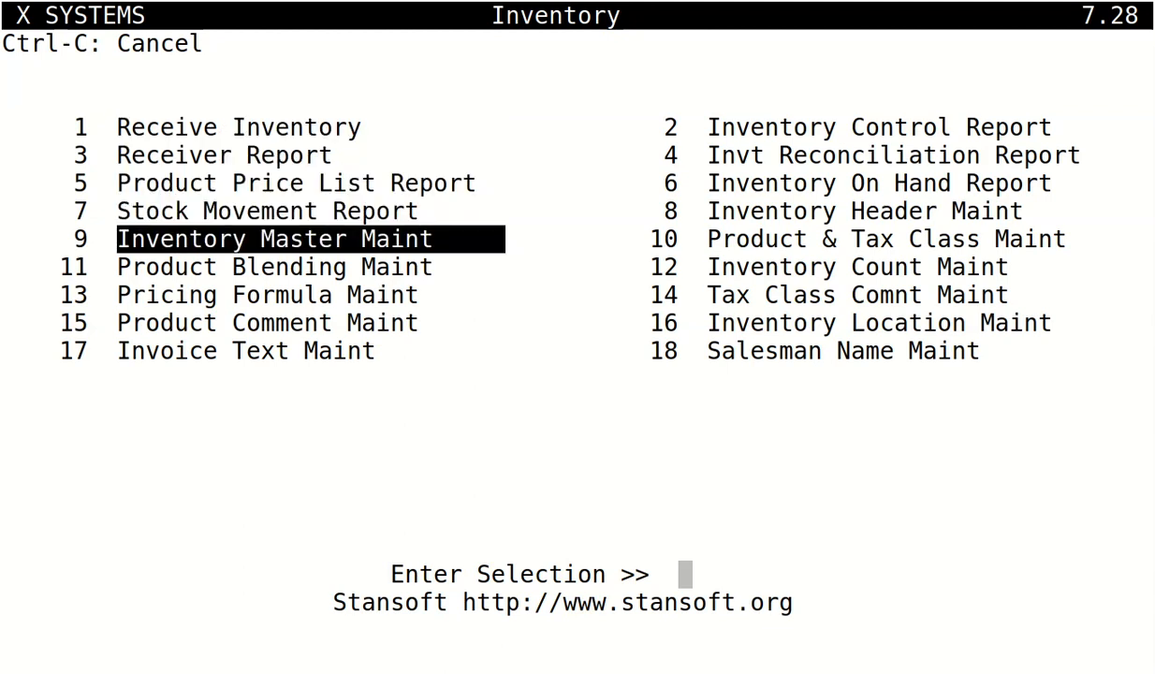
key(Return)
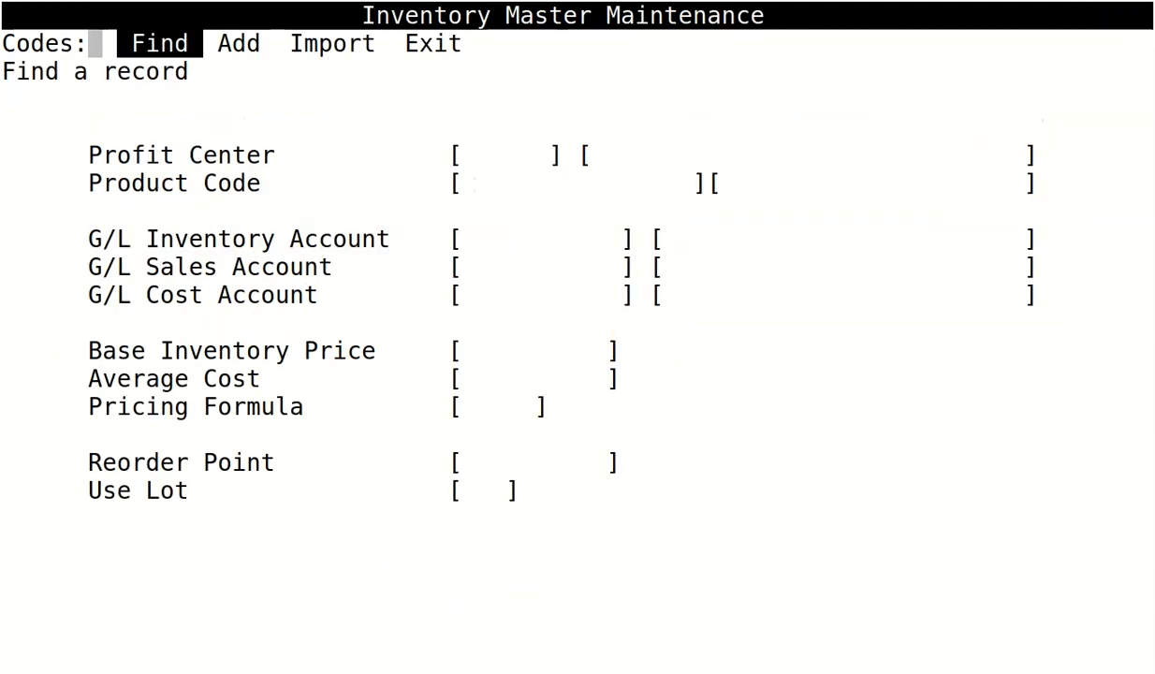
- Look up the inventory master record for product code G25
key(Return)
key(Return)
text(G25)
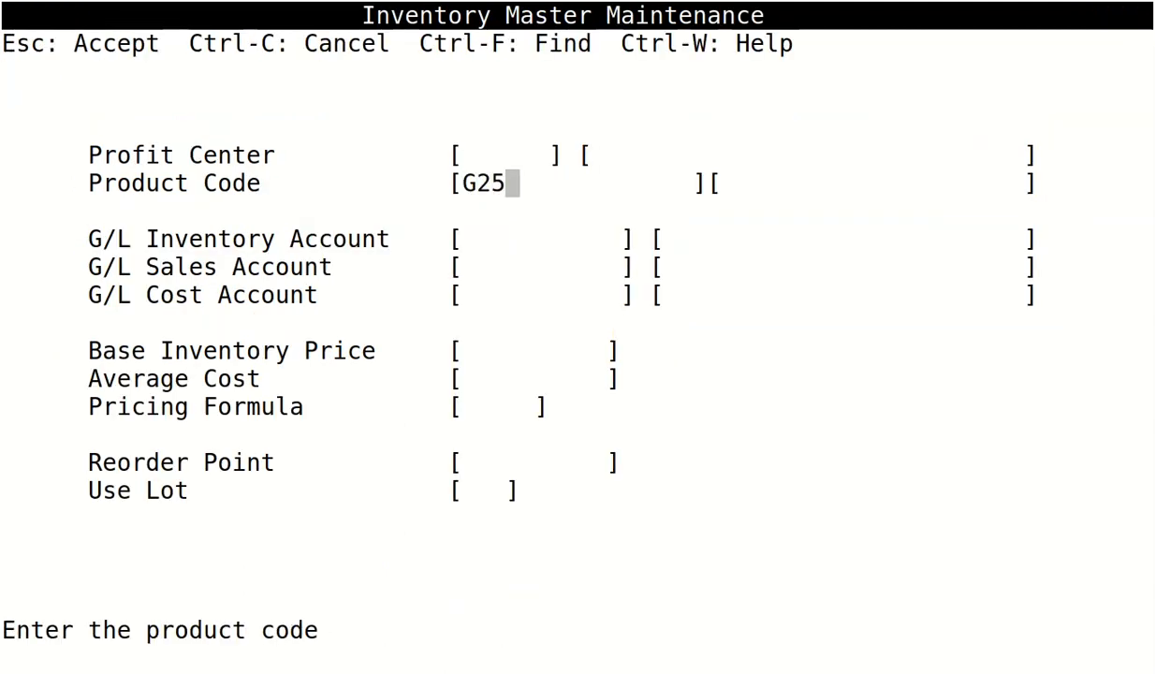
key(Escape)
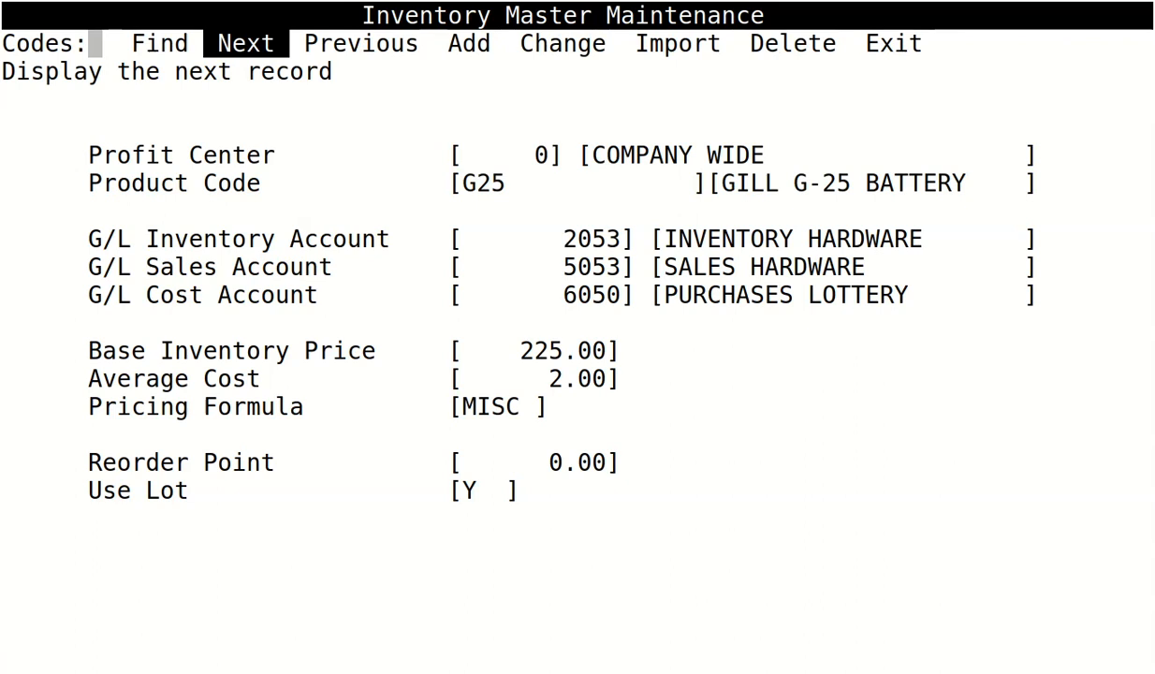
- Try switching Use Lot to N in the G25 record, and cancel the change
key(c)
key(Return)
key(Return)
key(Return)
key(Return)
key(Return)
key(Return)
key(Return)
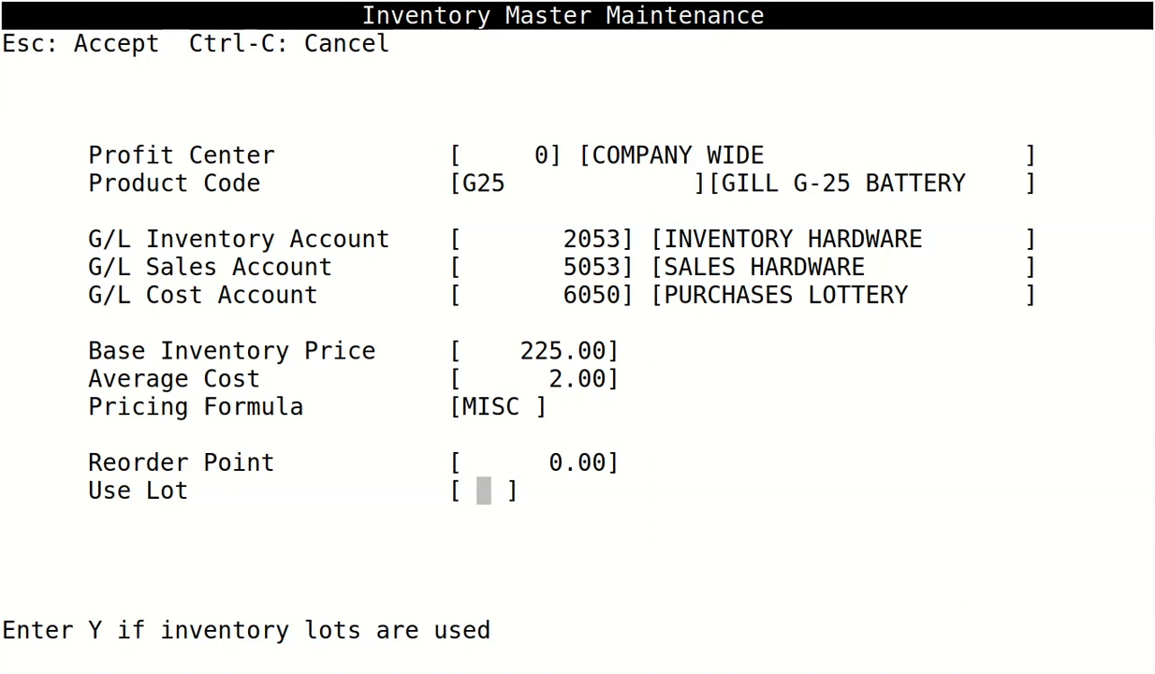
key(BackSpace)
text(N)
key(ctrl+c)
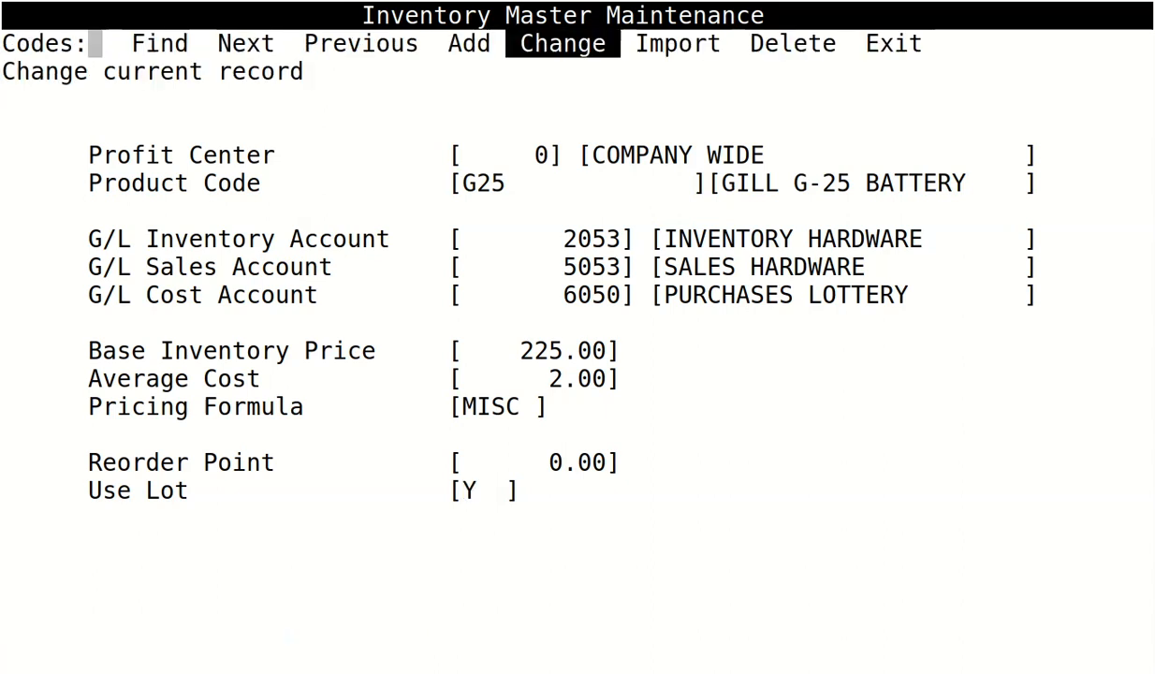
- Leave Inventory Master Maintenance and start a new record in Receive Inventory
key(e)
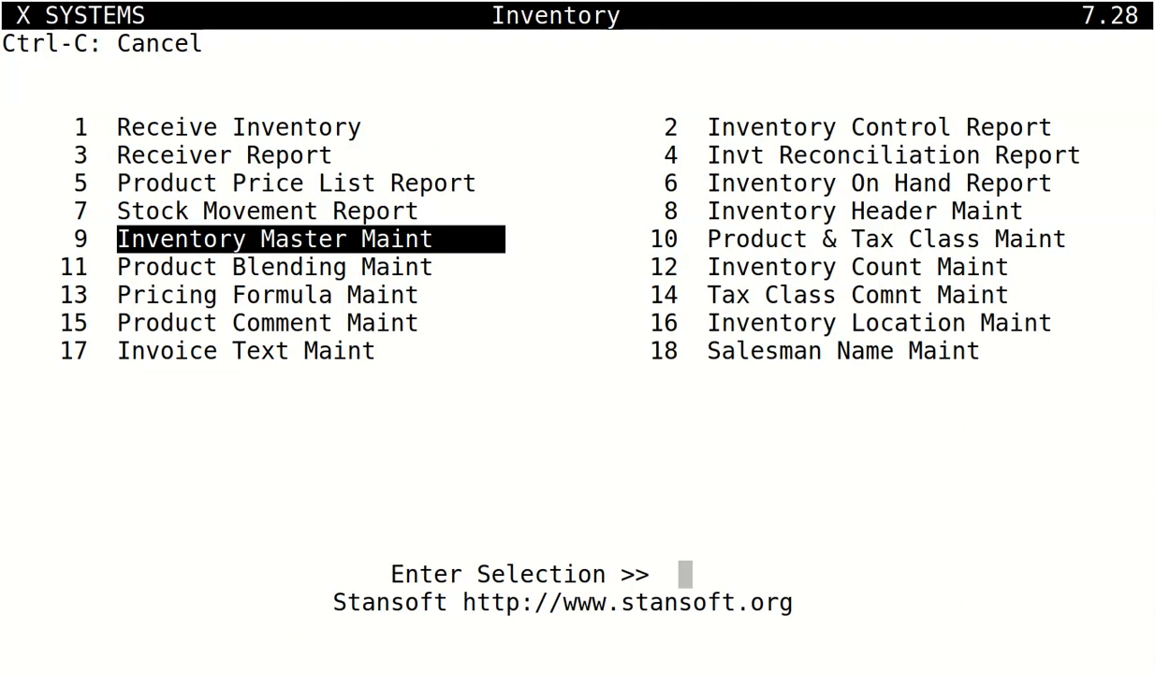
key(Up)
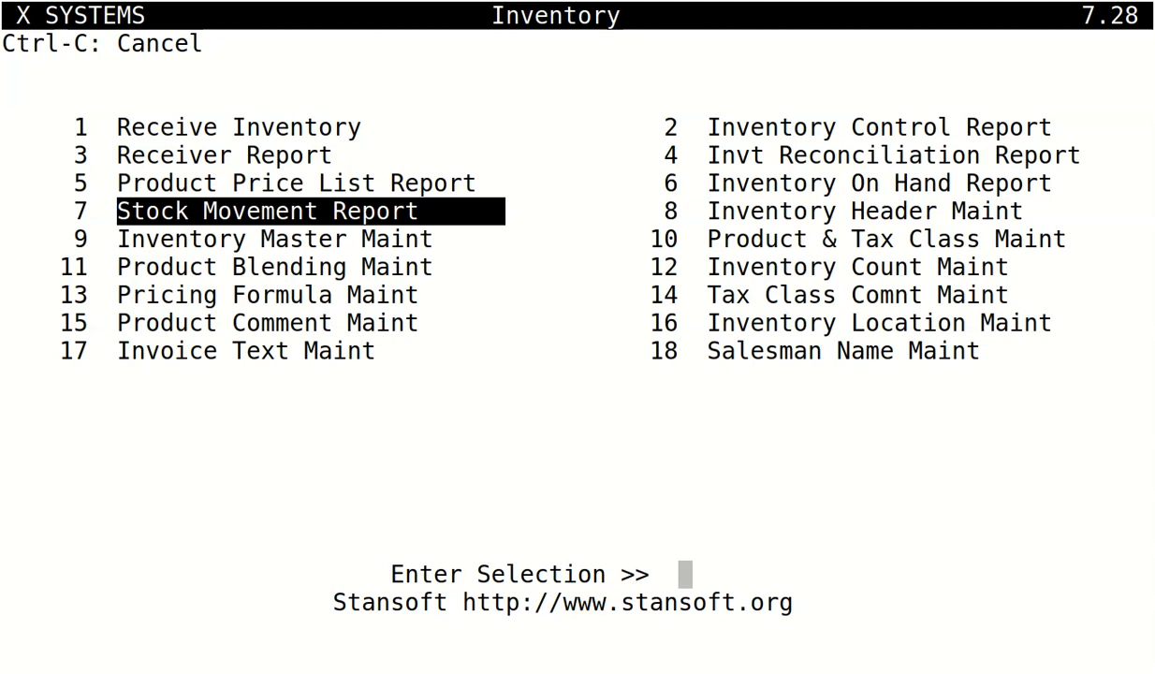
key(Up)
key(Up)
key(Up)
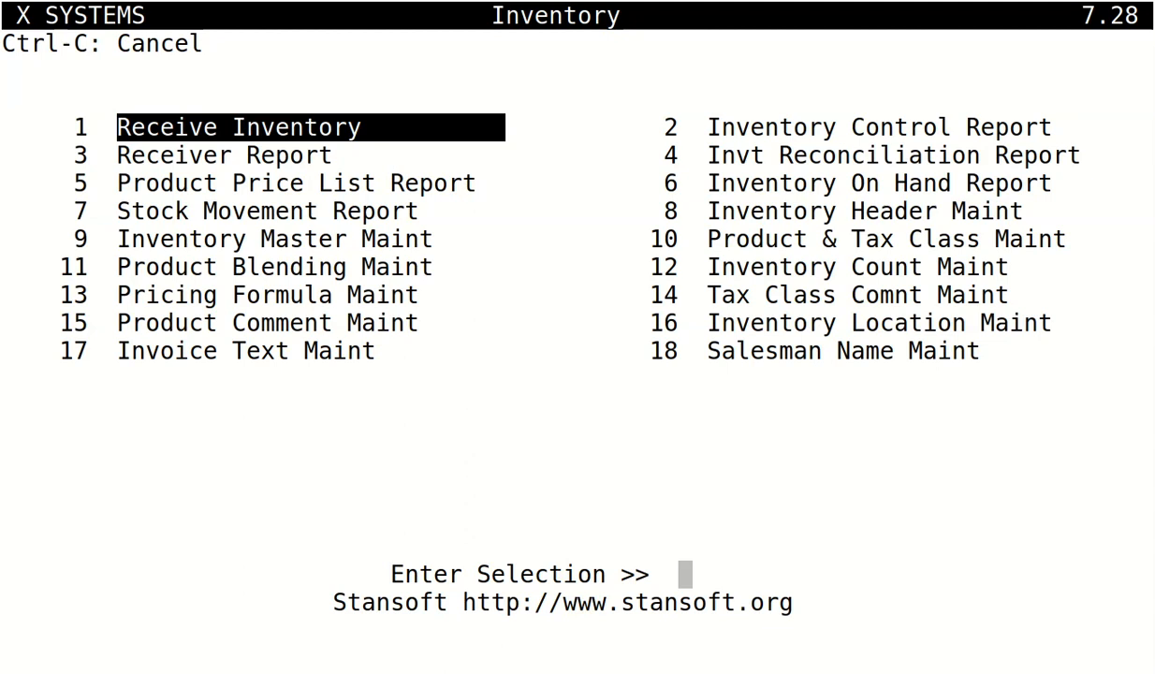
key(Return)
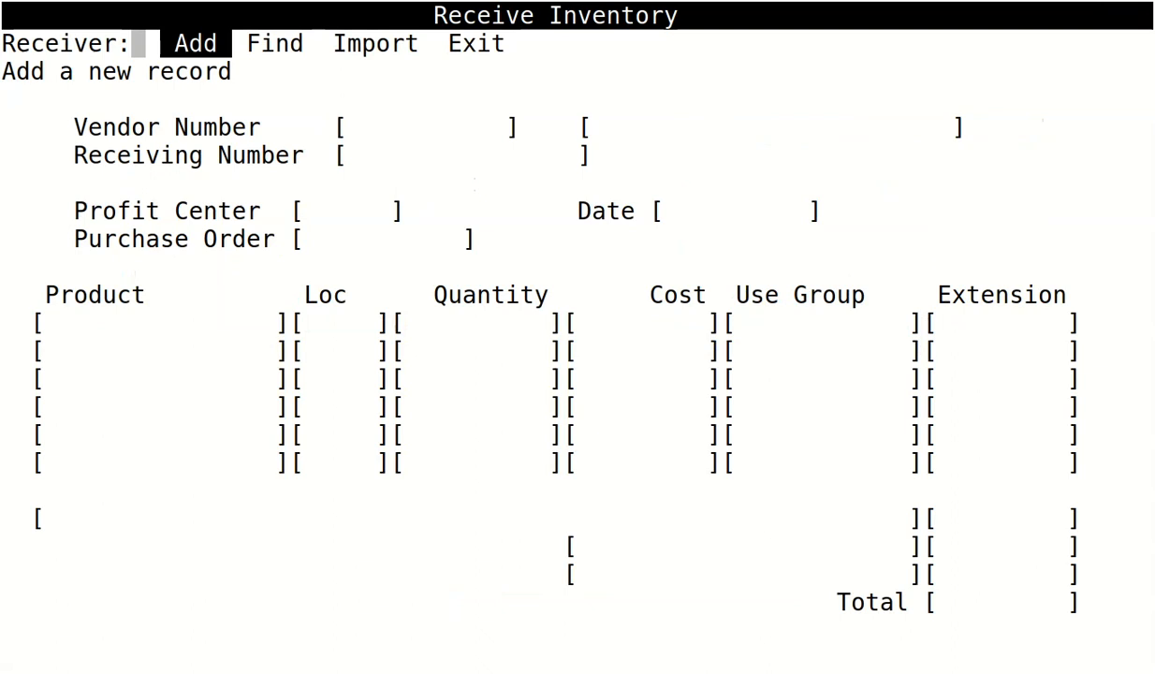
key(Return)
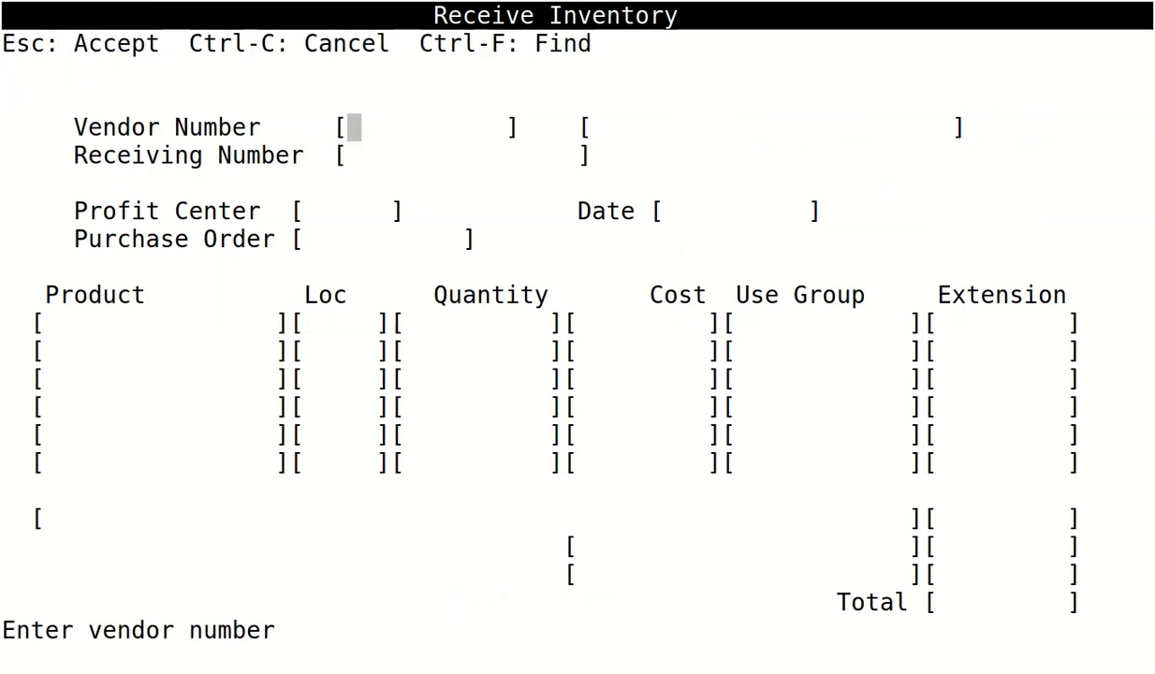
- Look through the full vendor list and assign SUPPLIER LLC as the receiver's vendor
key(ctrl+f)
key(Return)
key(Down)
key(Down)
key(Down)
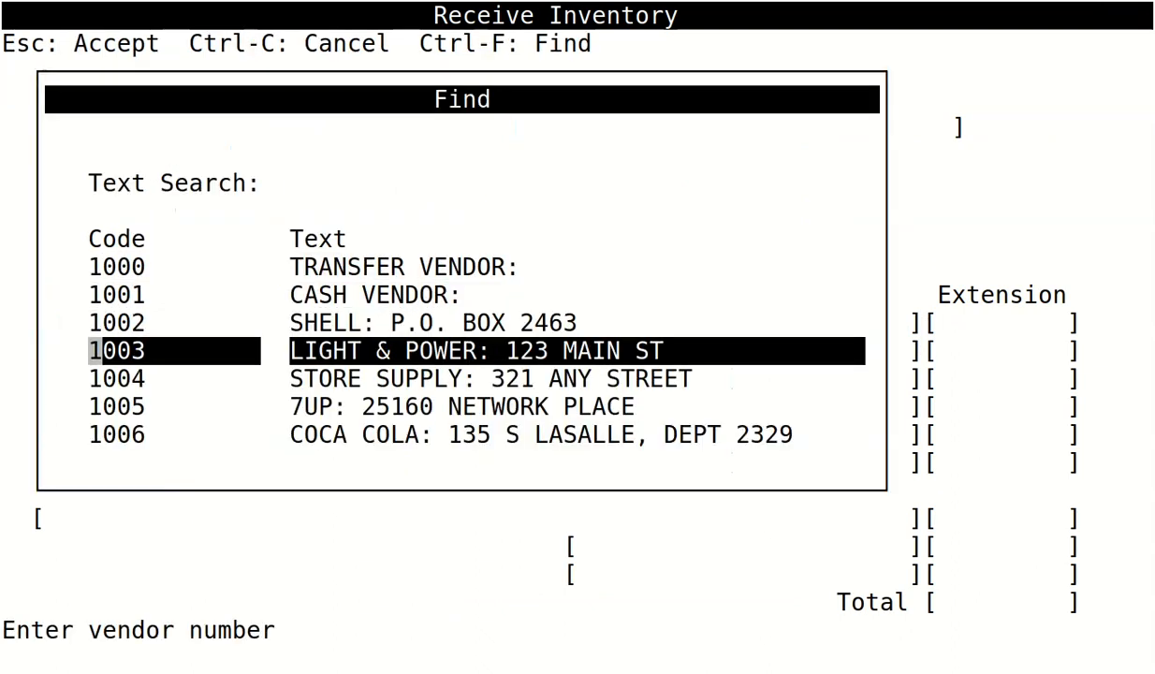
key(Down)
key(Down)
key(Down)
key(Down)
key(Down)
key(Down)
key(Down)
key(Return)
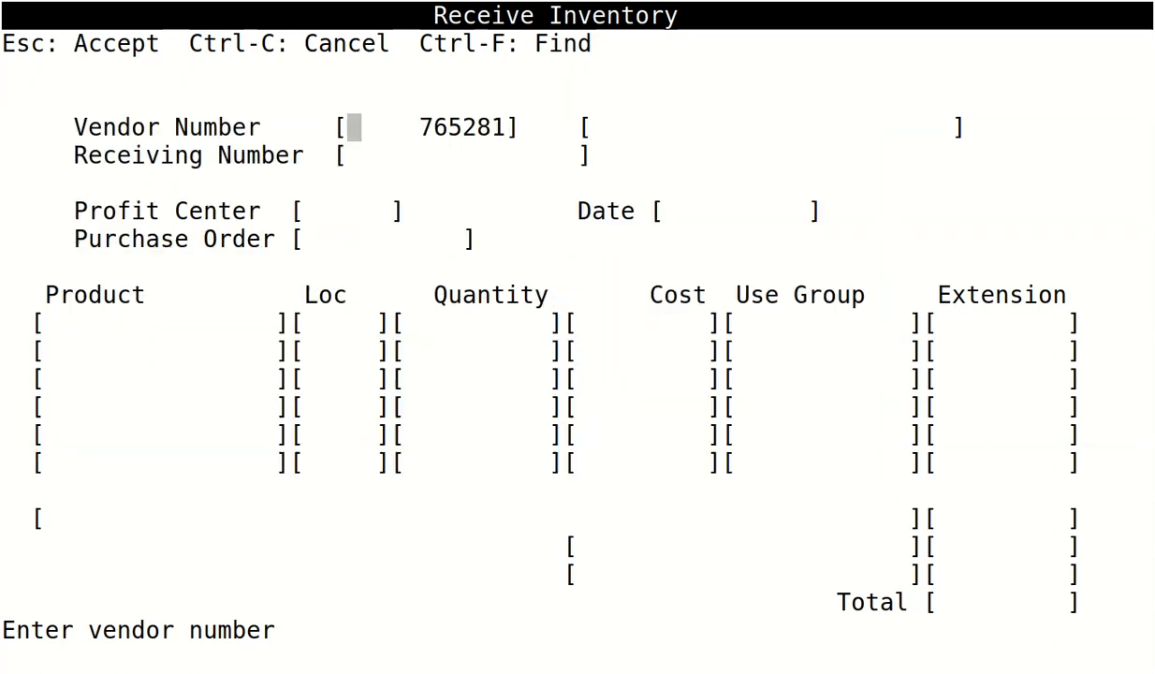
key(Return)
- Enter receiving number 4321 and profit center 0 for the receiver
text(4321)
key(Return)
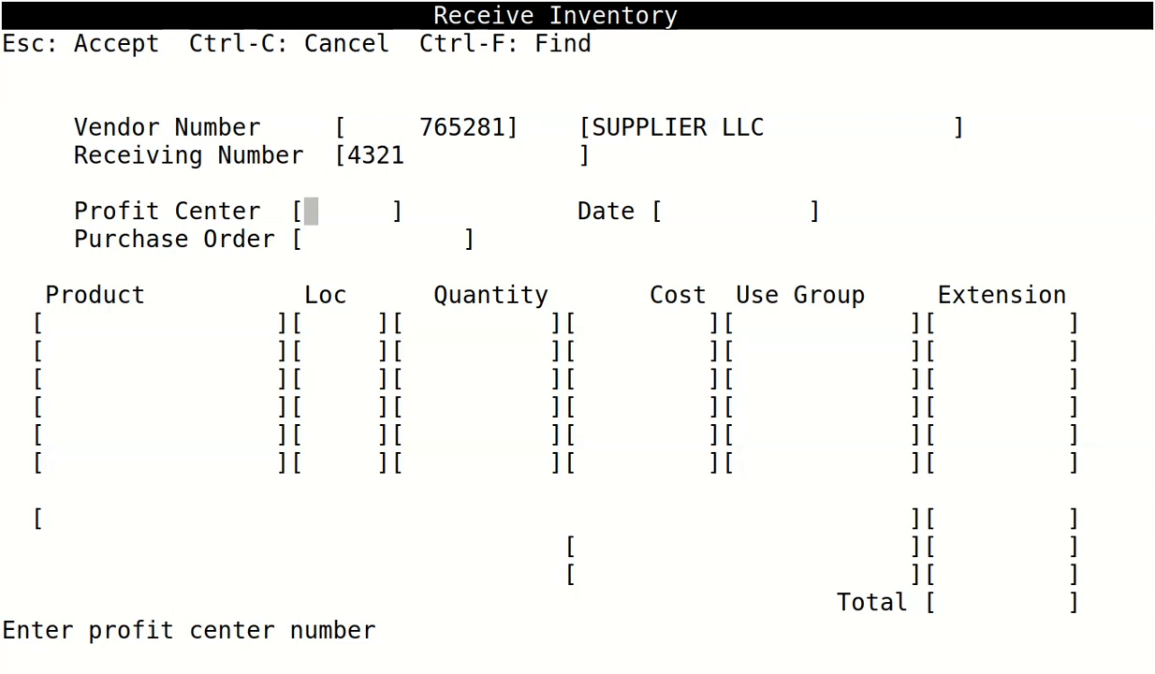
text(0)
key(Return)
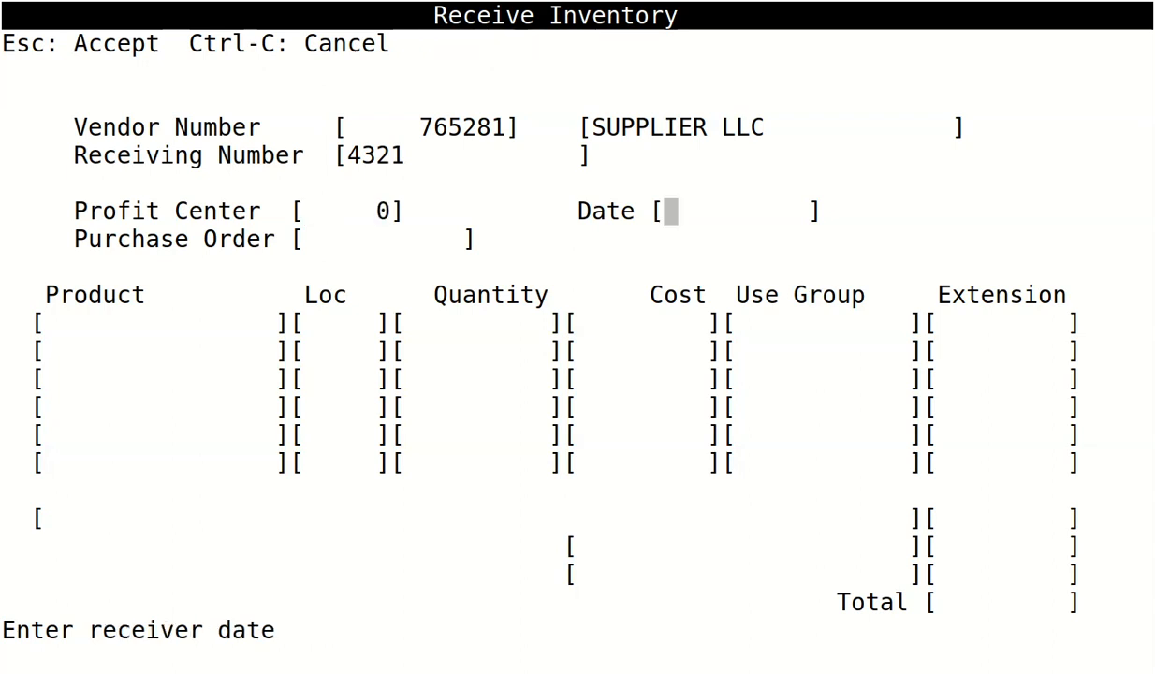
- Date the receiver 02/02/2022, leave the purchase order blank, and add product G25 with quantity 1
text(0)
text(2/02/202)
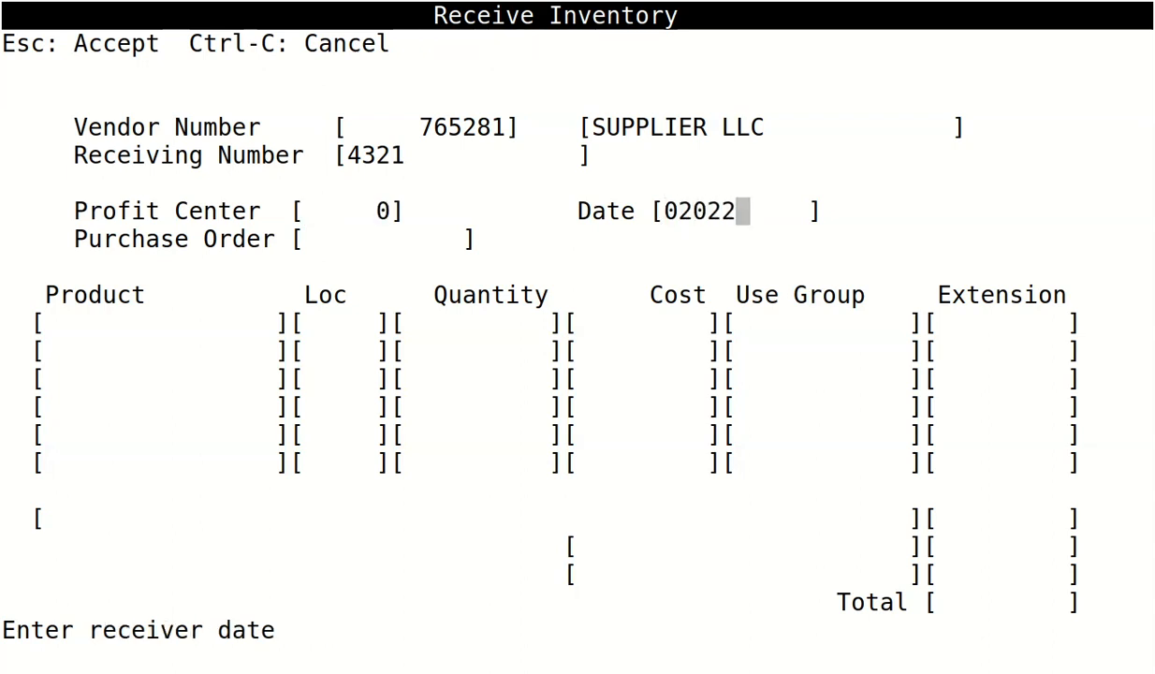
key(Return)
key(Return)
text(G25)
key(Return)
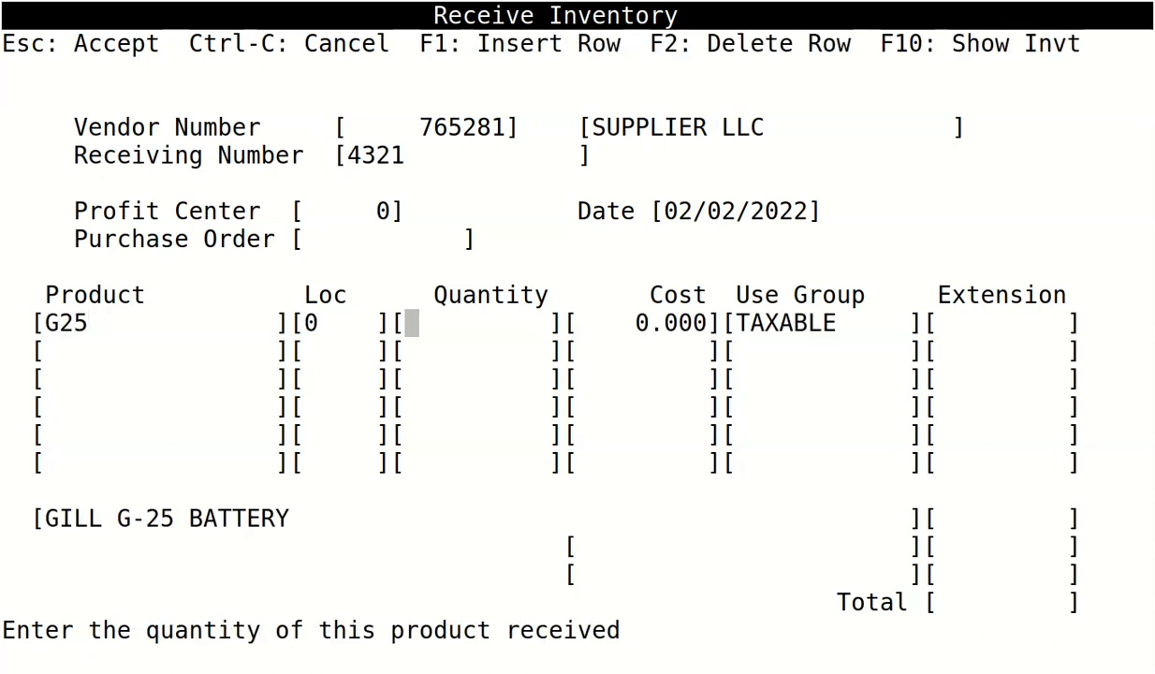
text(1)
key(Return)
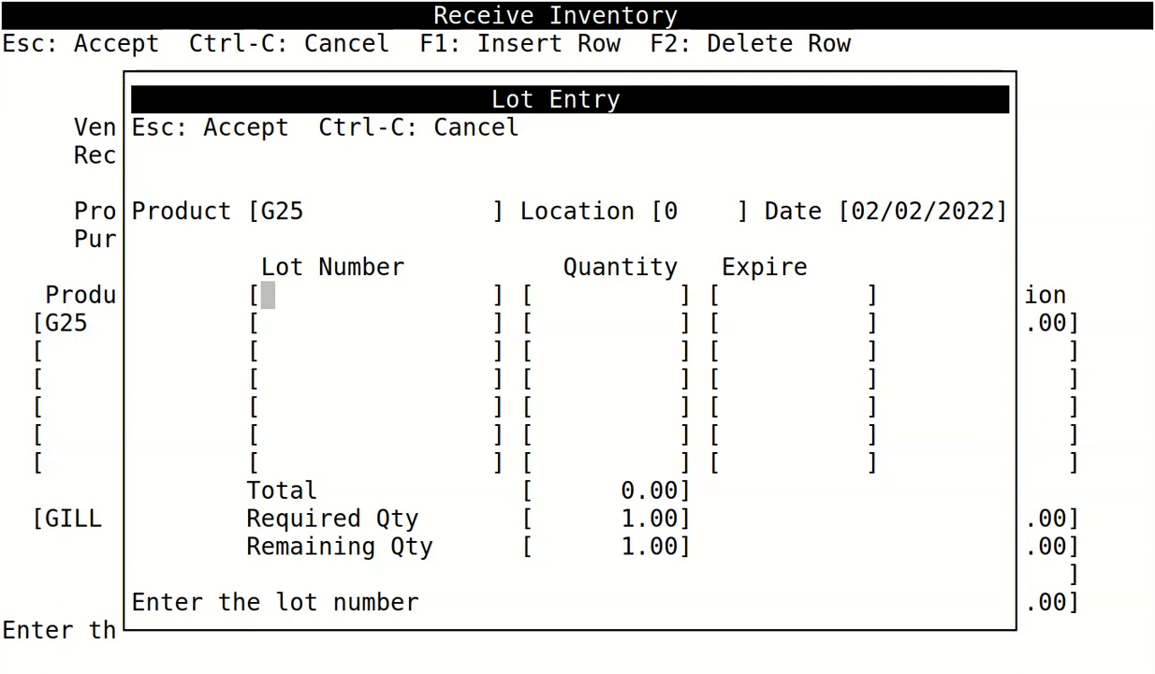
- Assign the received G25 unit to lot number lot1 with quantity 1 and no expiry date
text(lot)
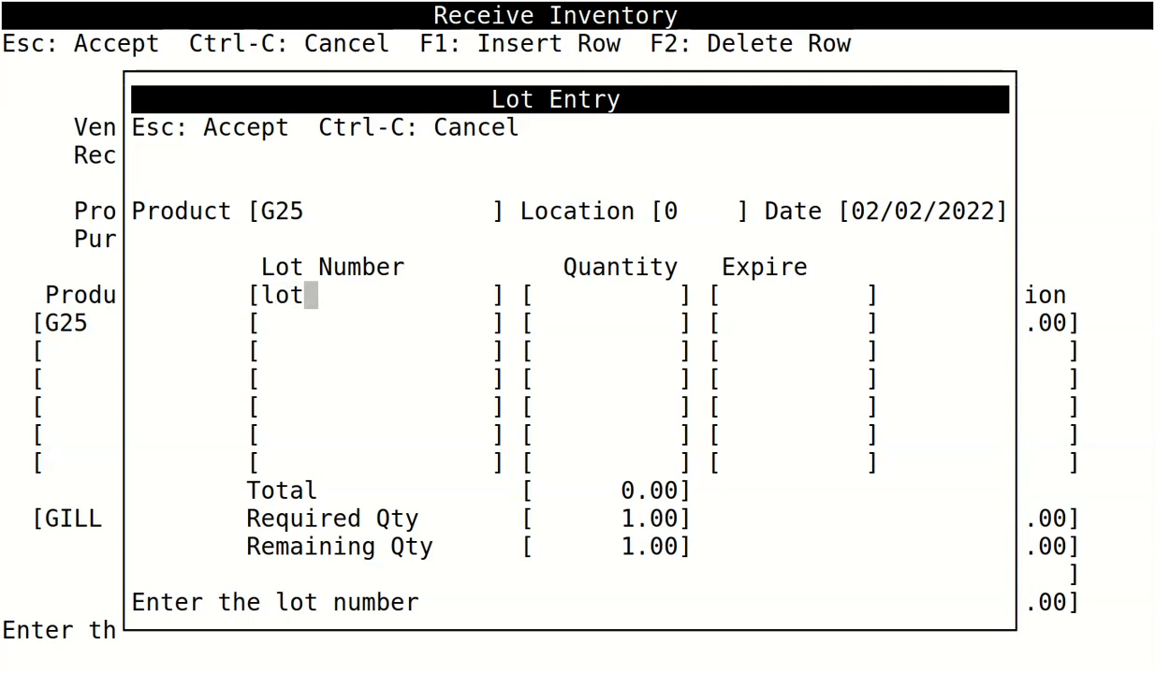
text(1)
key(Return)
text(1)
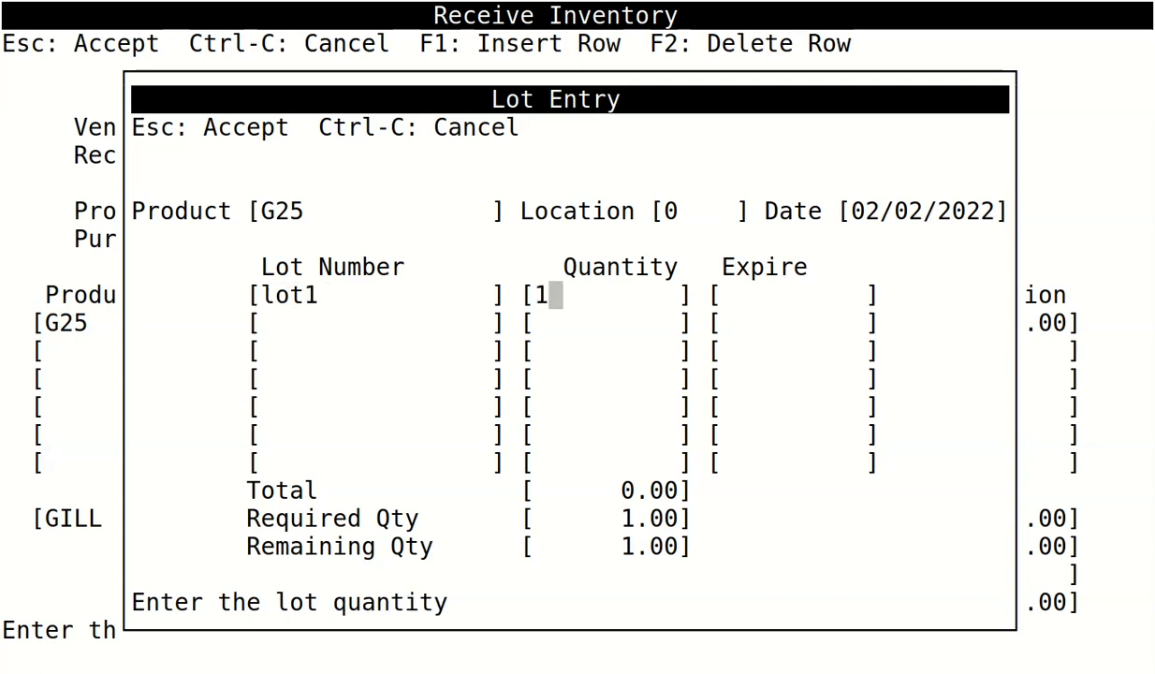
key(Return)
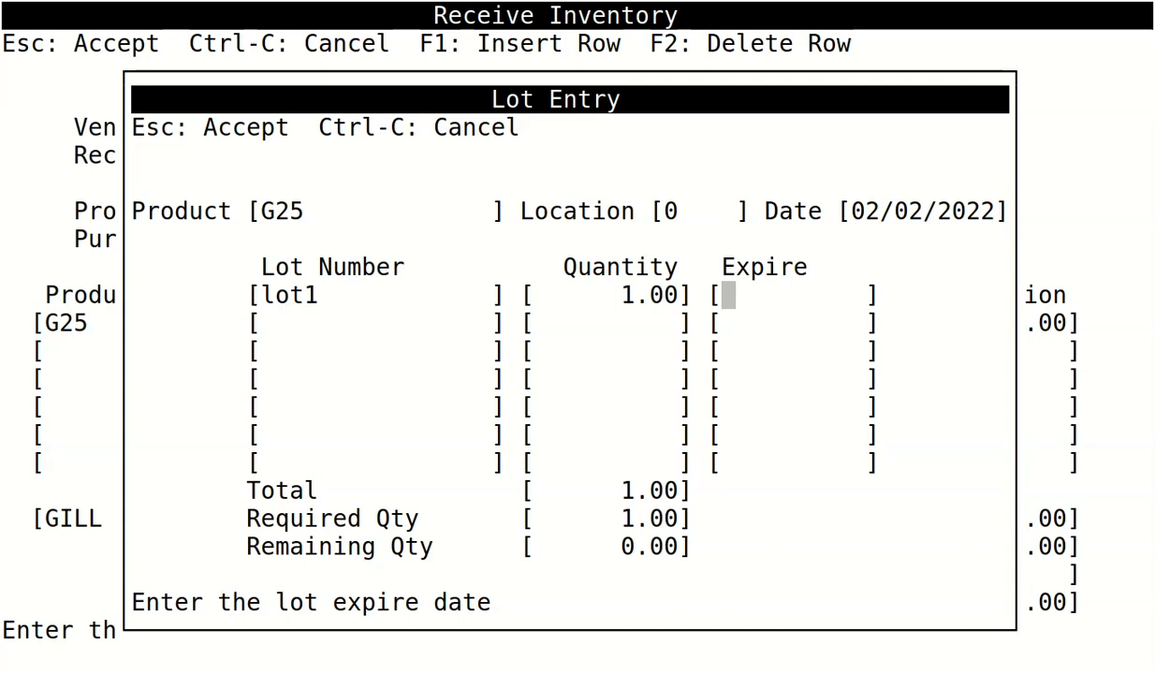
key(Escape)
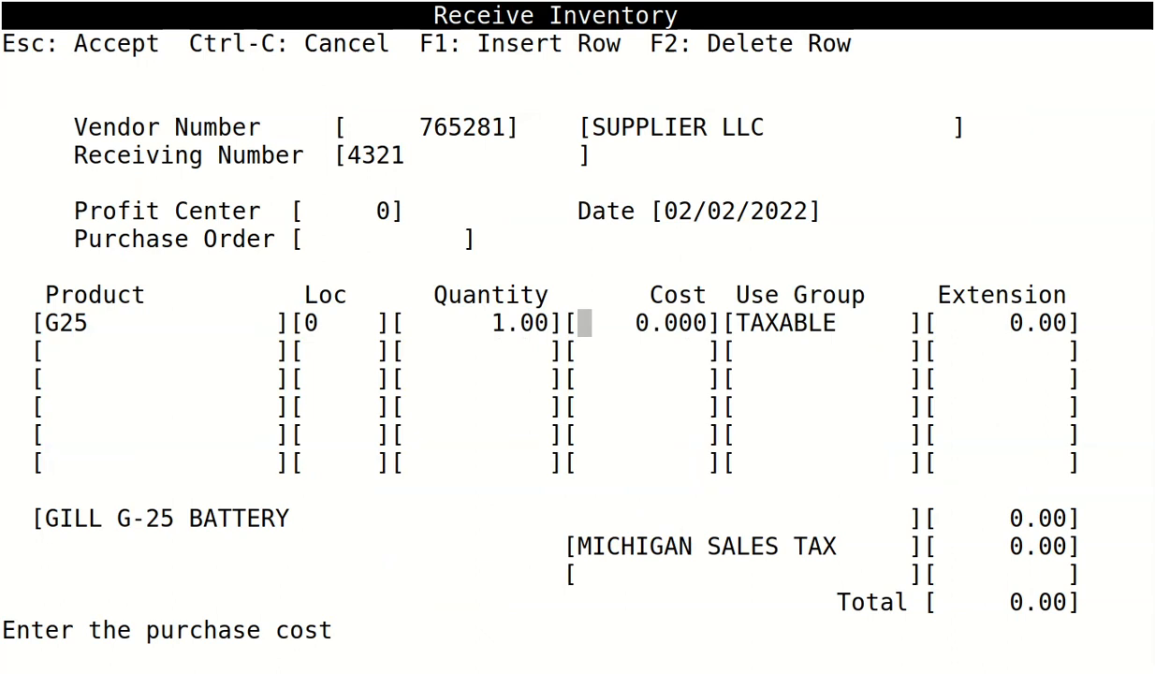
- Set the G25 purchase cost to 2 and save the receiver
text(2)
key(Return)
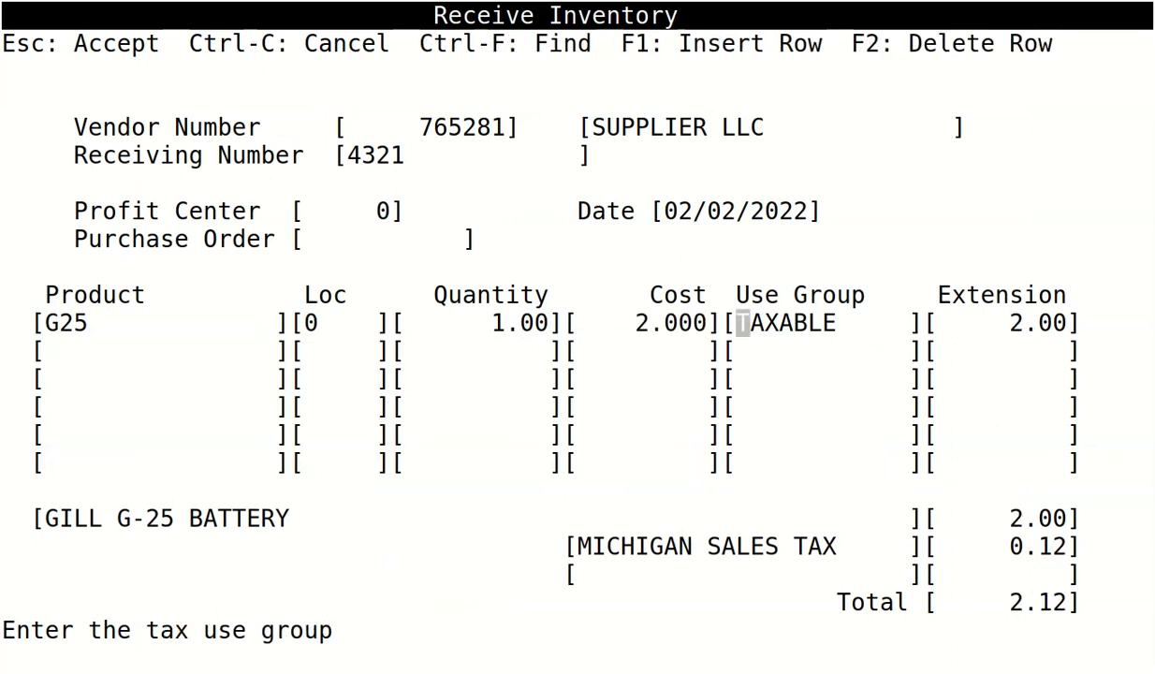
key(Escape)
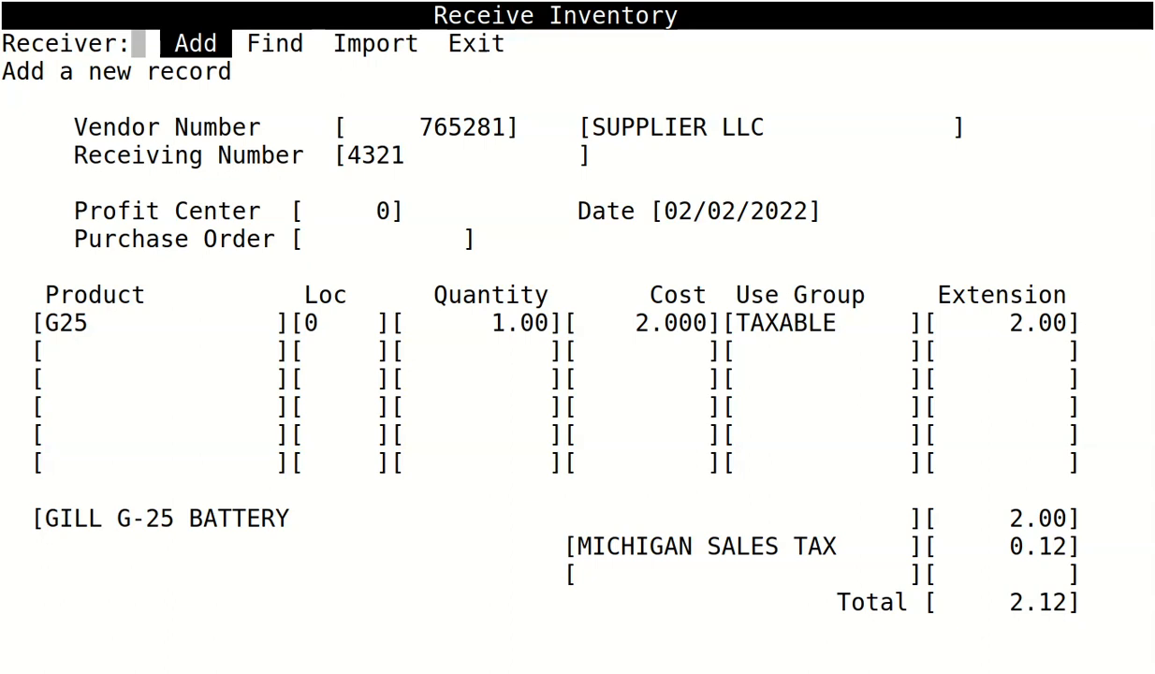
- Find the receiver with receiving number 4321 and delete it
key(Right)
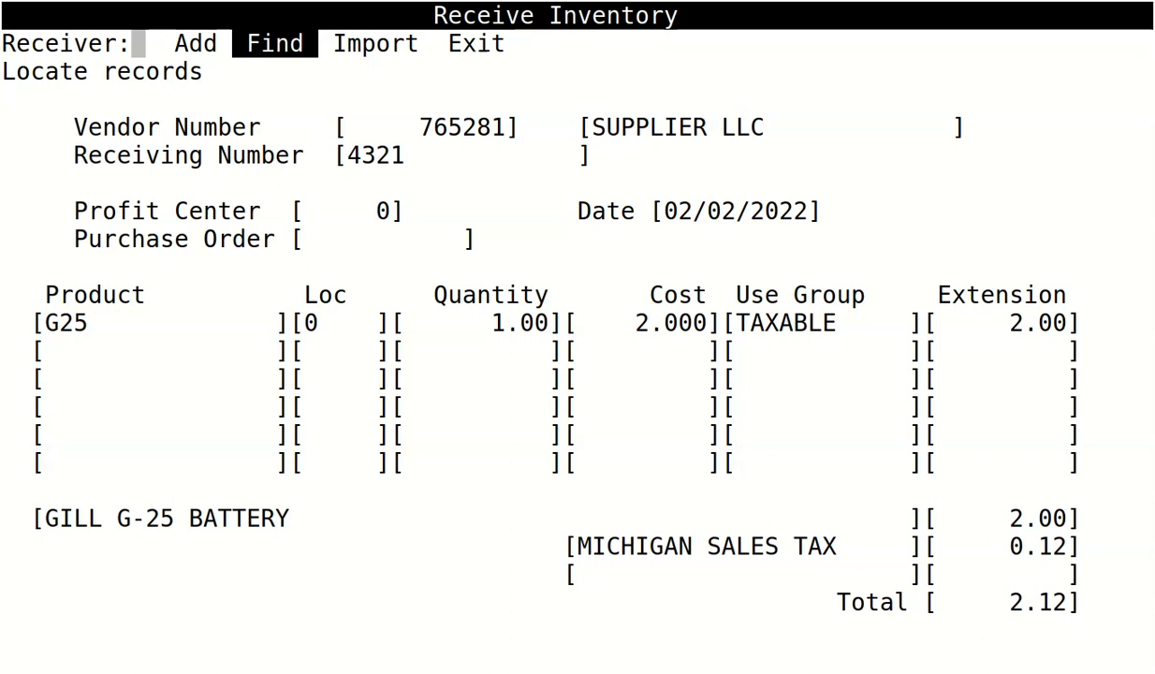
key(Return)
key(Return)
text(43)
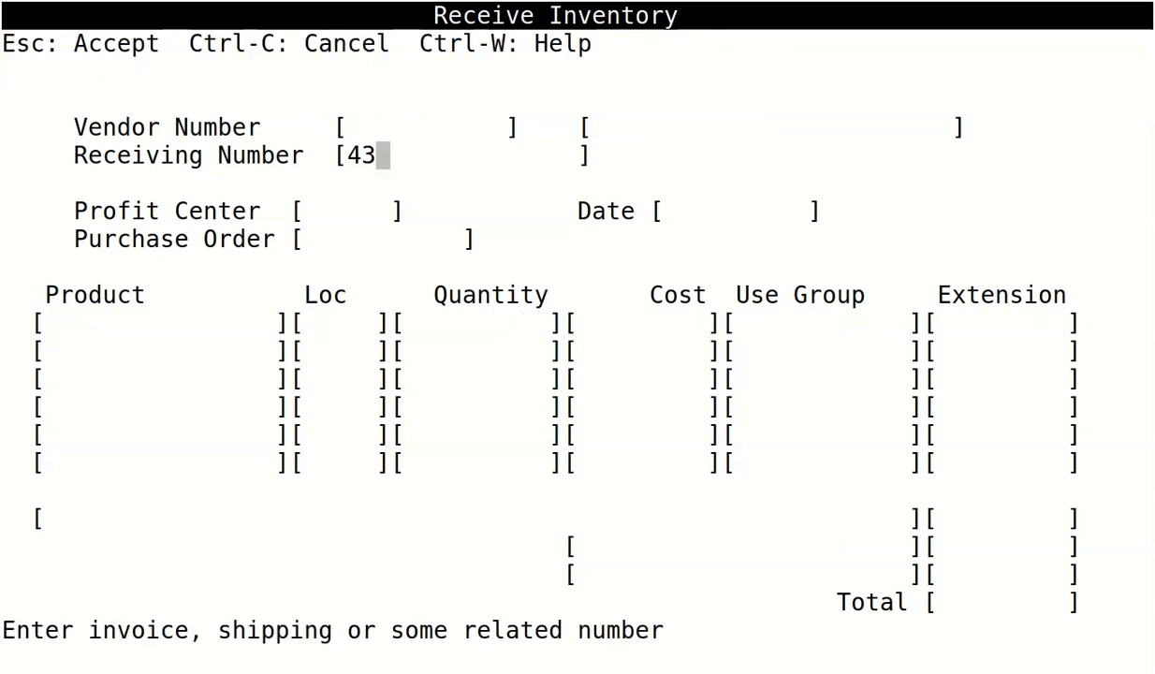
text(21)
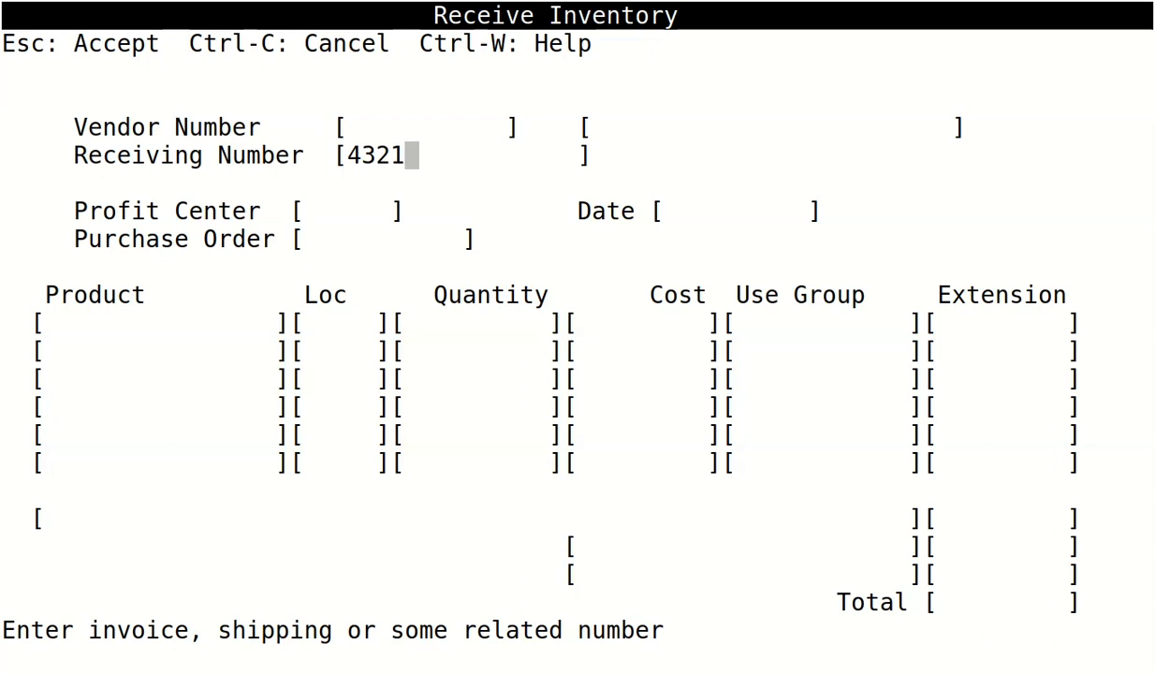
key(Escape)
key(d)
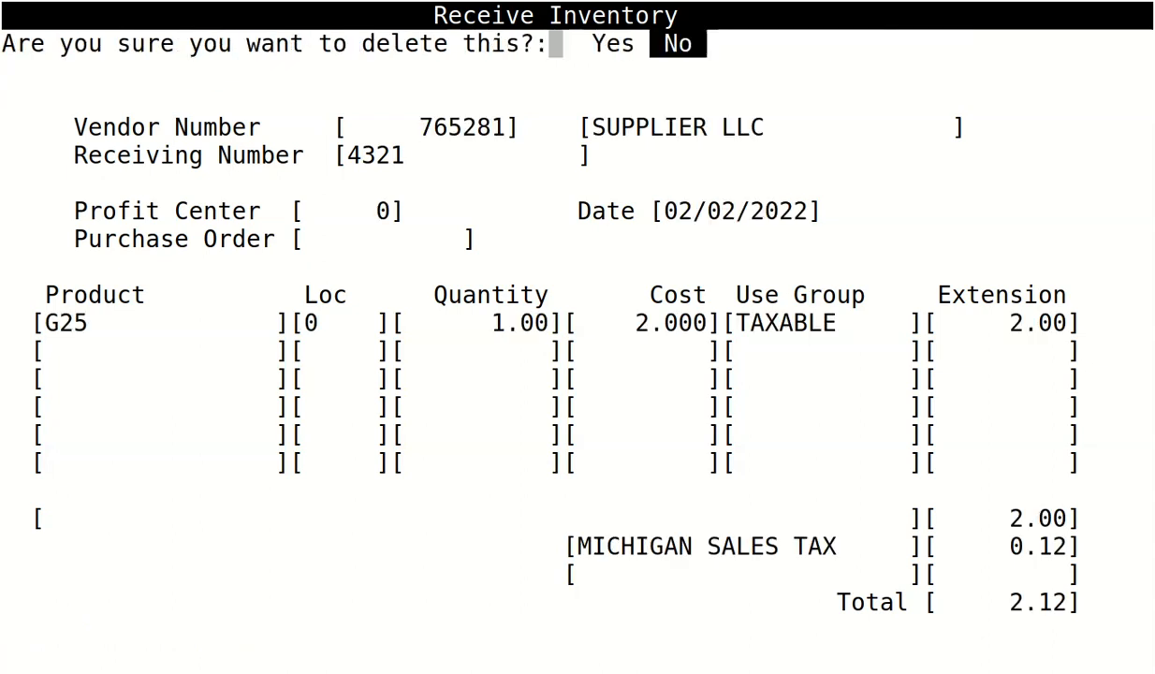
key(Left)
key(Return)
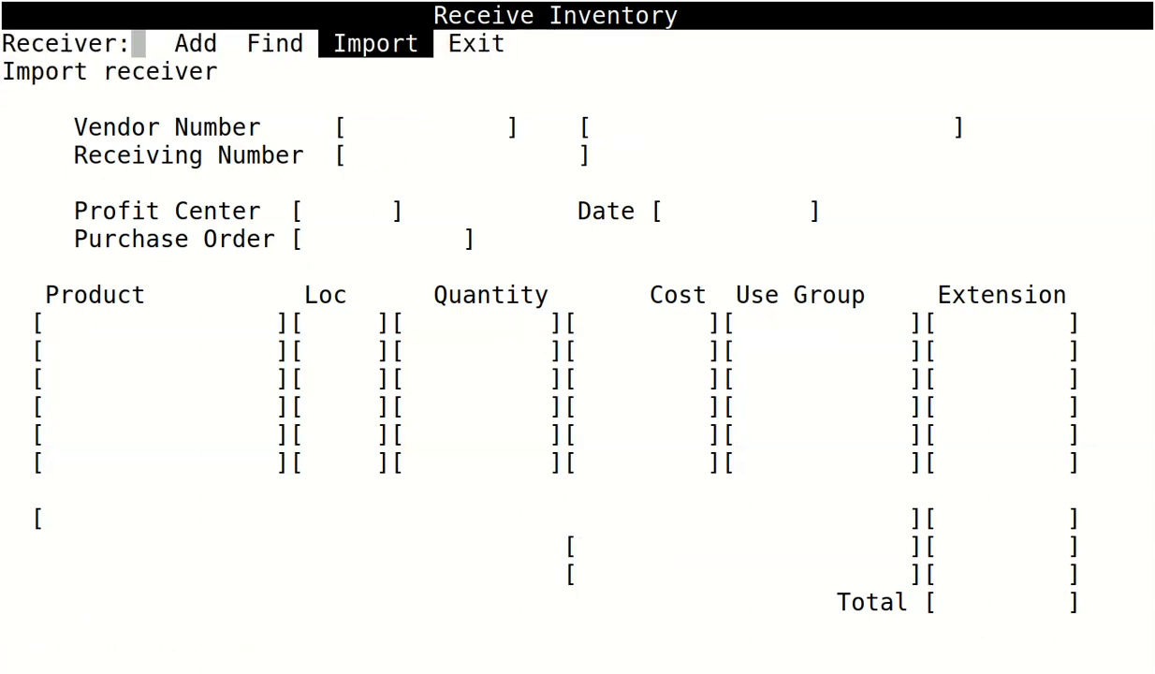
- Leave Receive Inventory and start a new record in Inventory Count Maintenance
key(e)
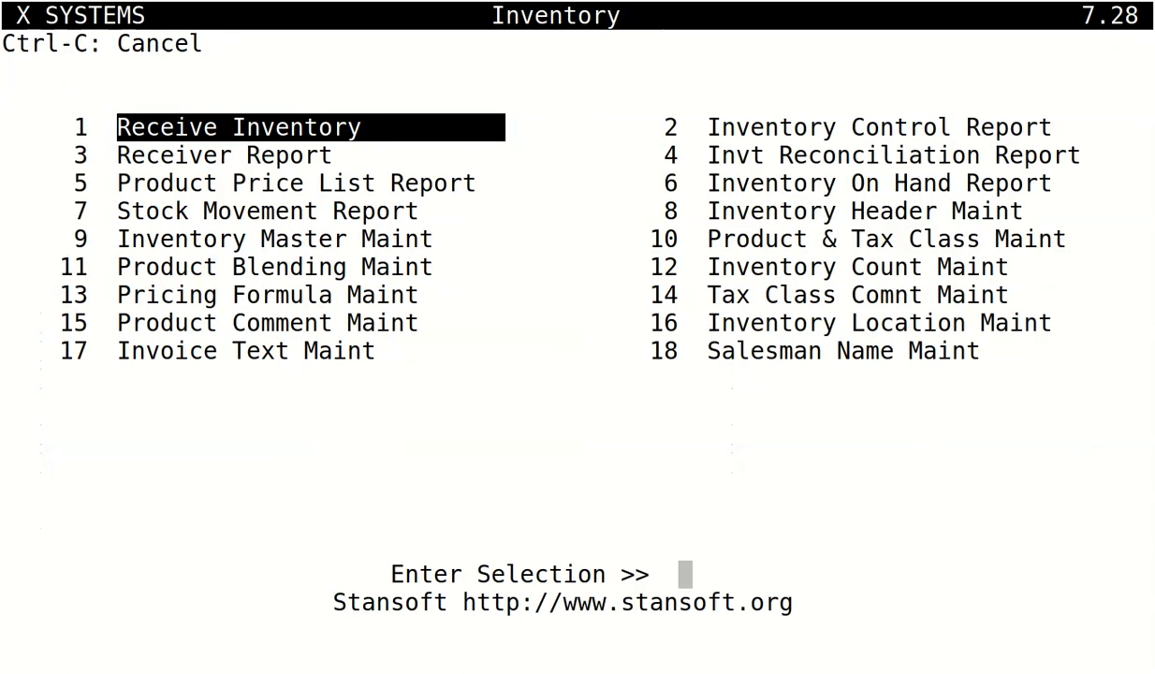
key(Right)
key(Down)
key(Down)
key(Down)
key(Down)
key(Down)
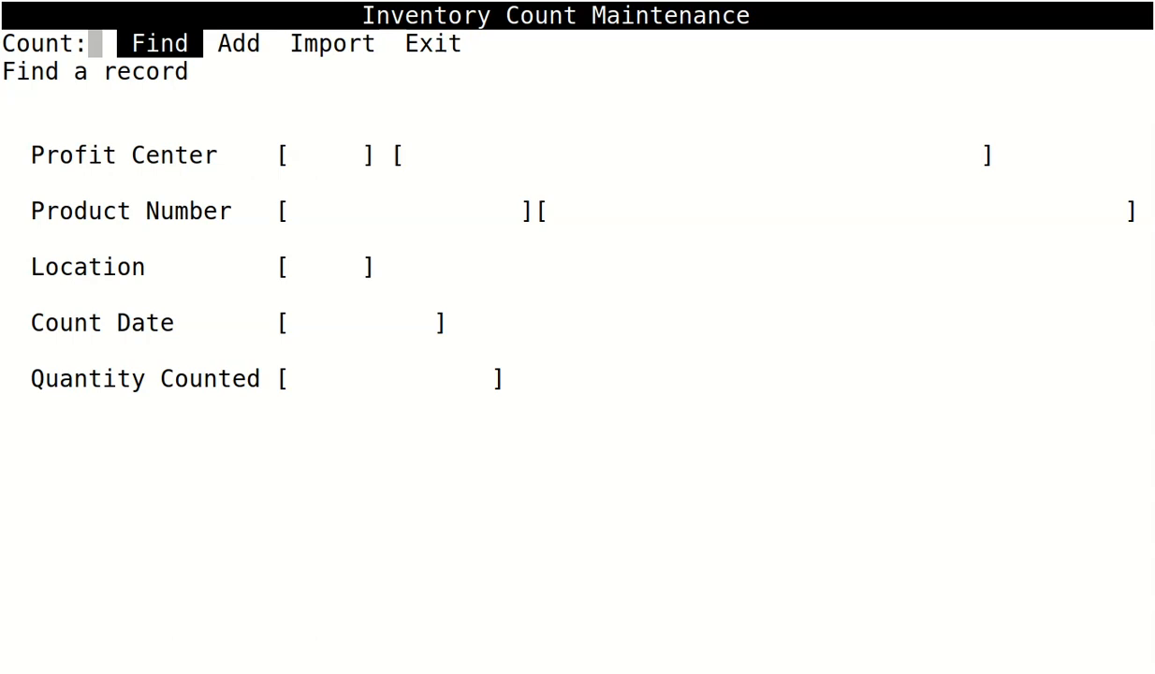
key(Right)
key(Return)
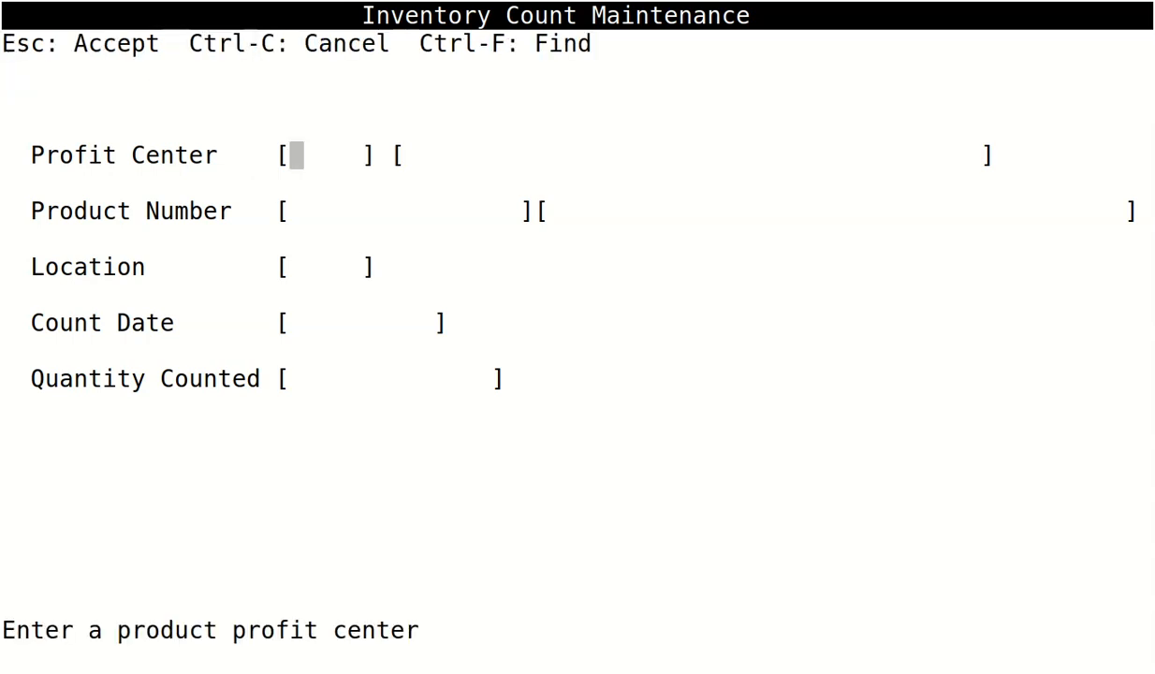
- Enter the count for profit center 0, product G25, location 0, dated 02/02/2022, with quantity counted 1
text(0)
key(Return)
text(G25)
key(Return)
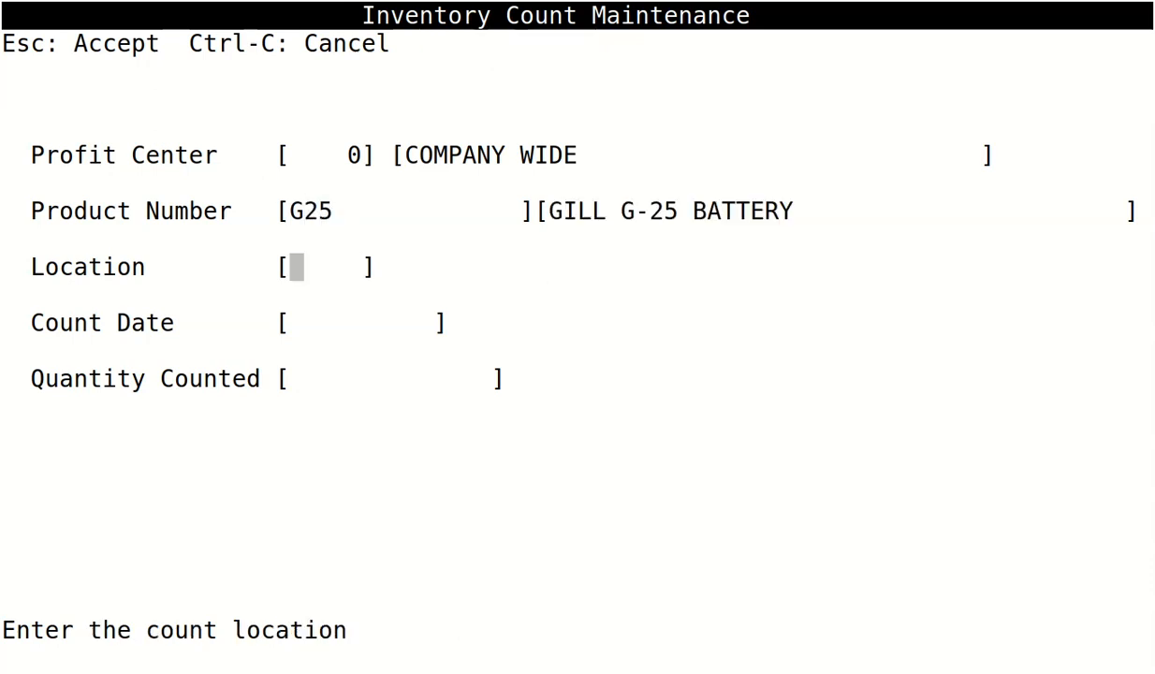
text(0)
key(Return)
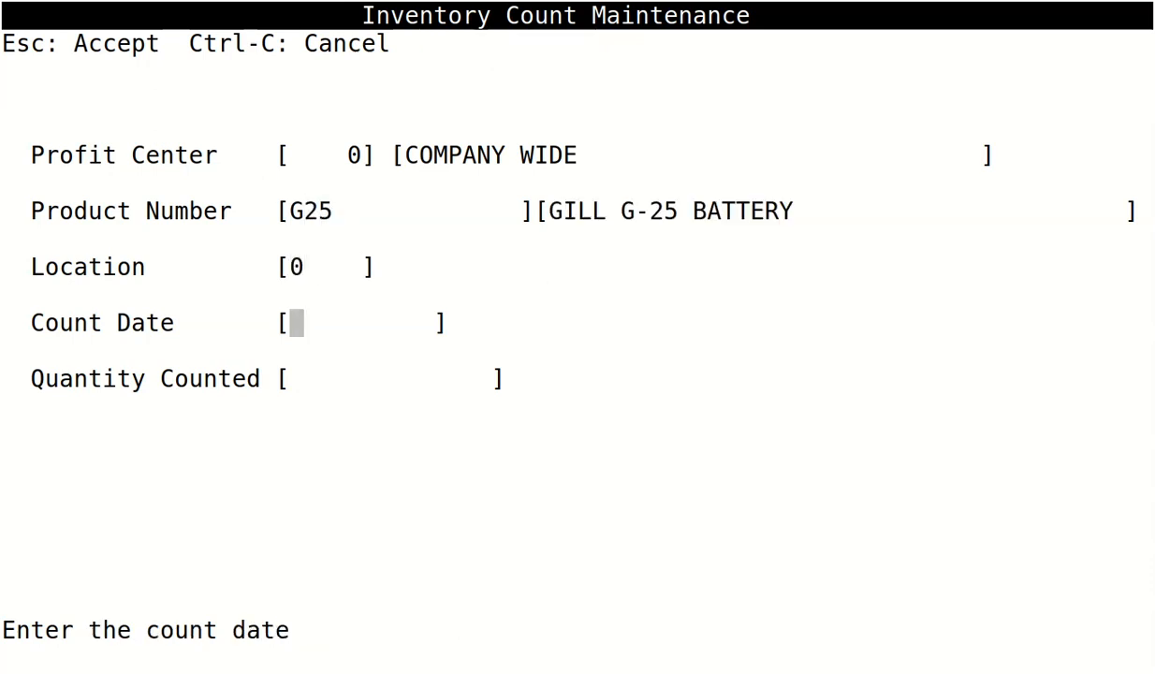
text(020222)
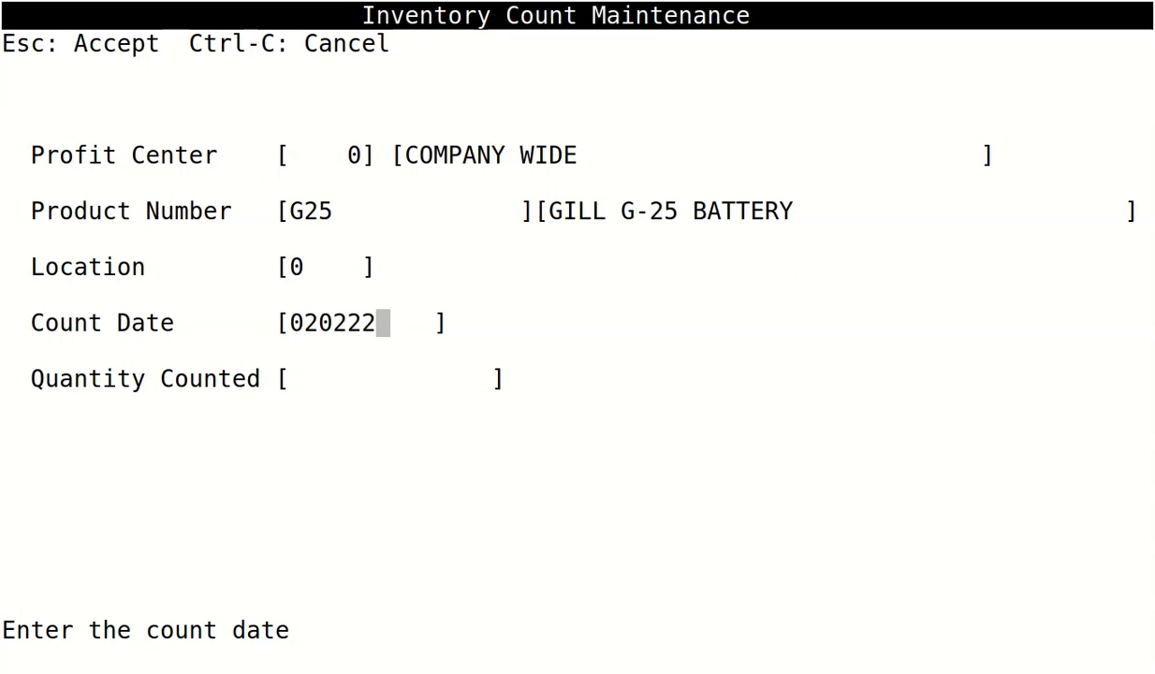
key(Return)
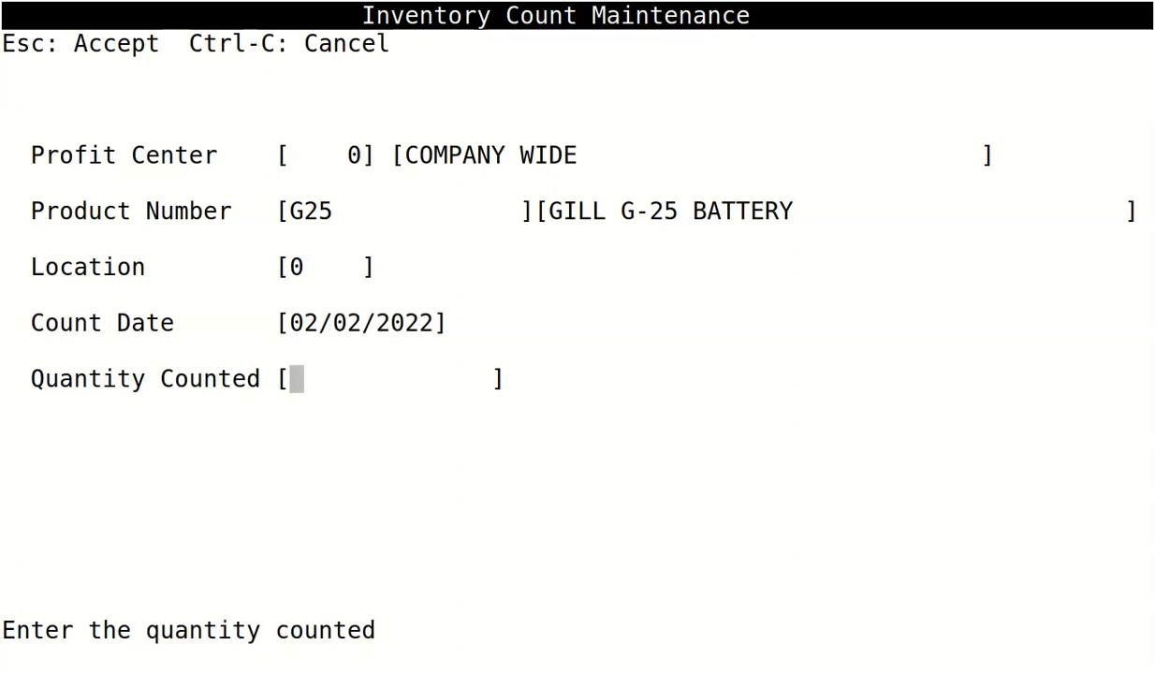
text(1)
key(Return)
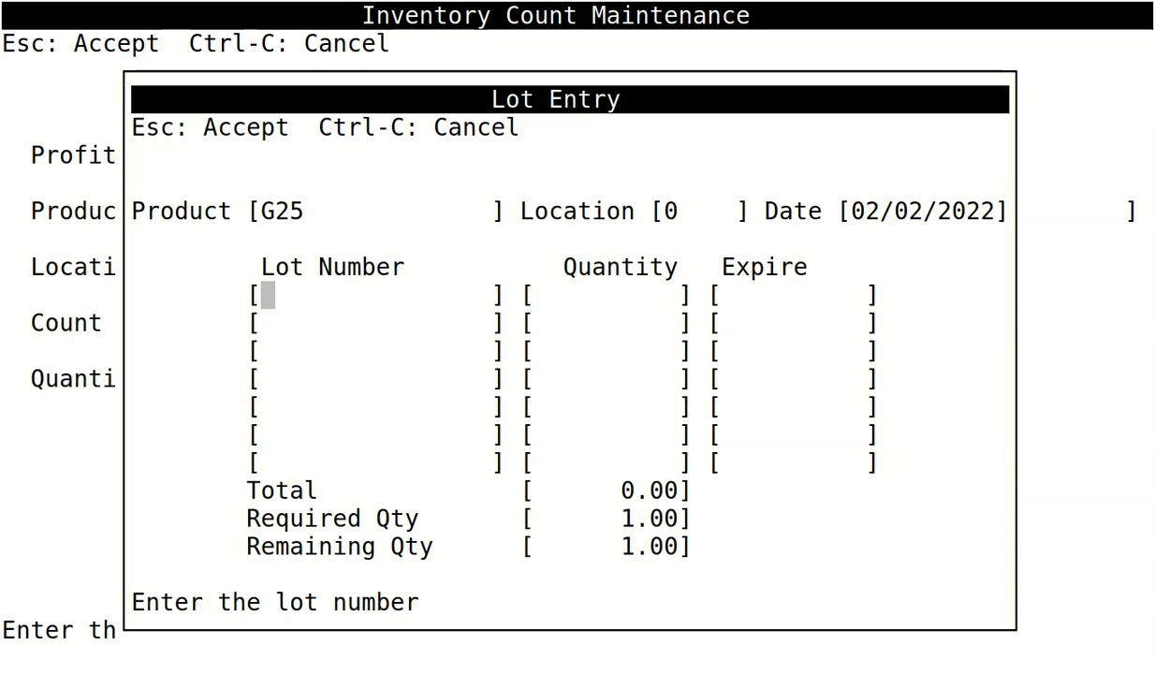
- Assign the counted G25 unit to lot1 with quantity 1 and save the count record
text(lot1)
key(Return)
key(Return)
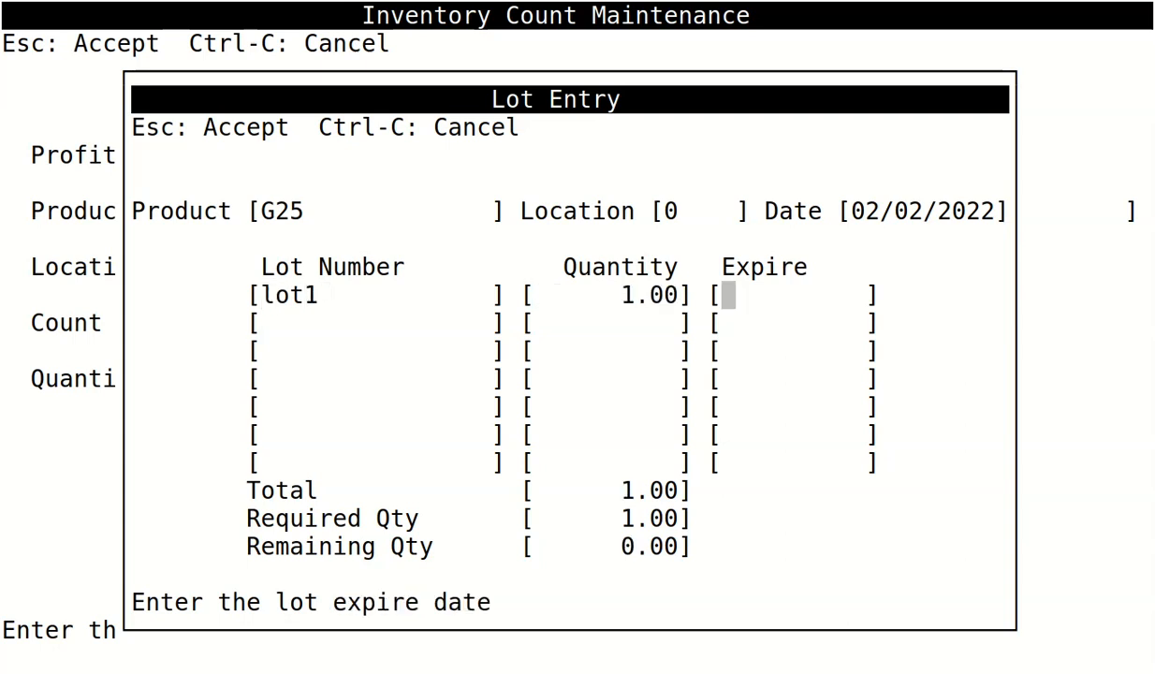
key(Escape)
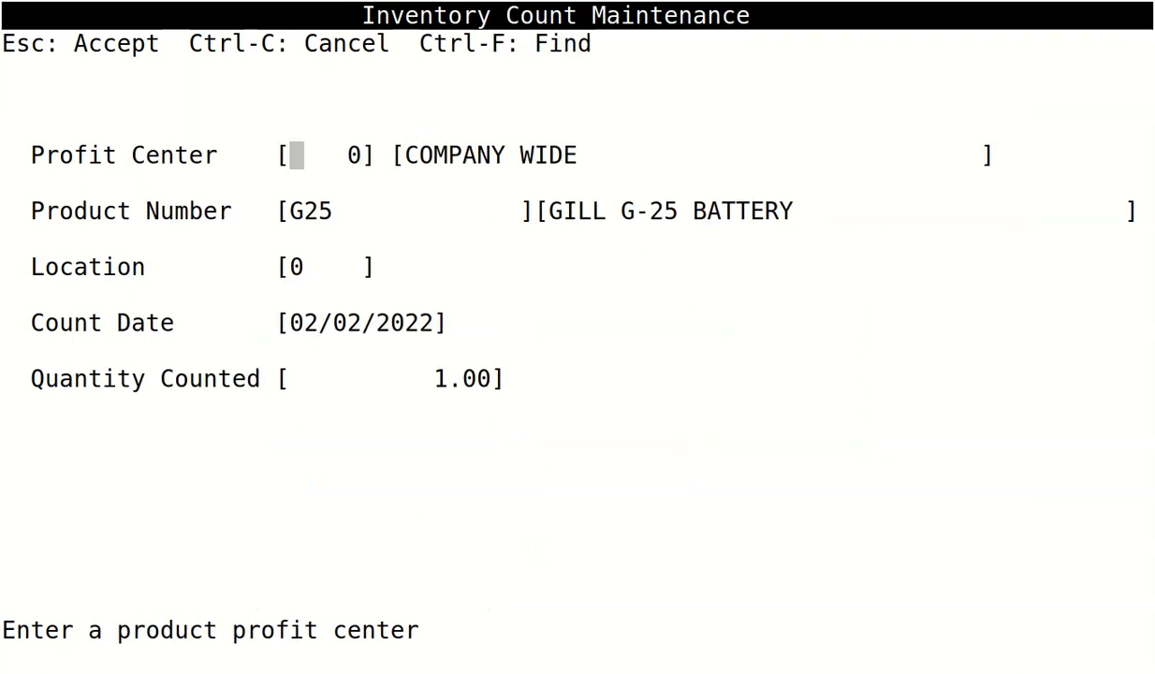
key(Escape)
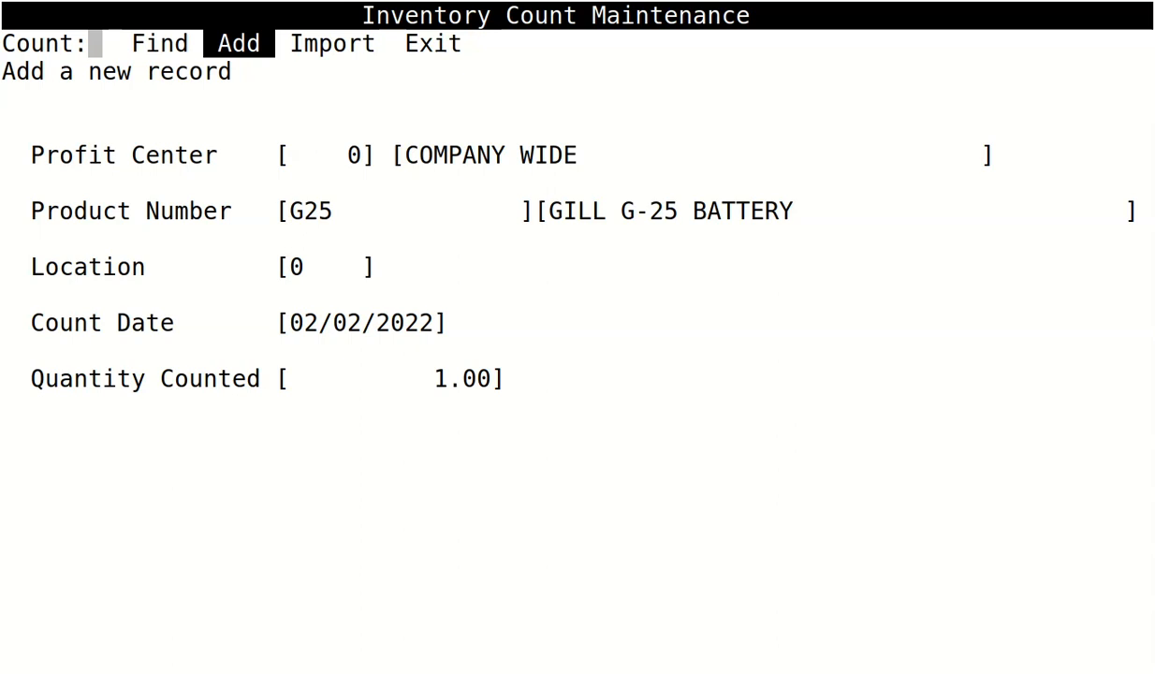
- Leave Inventory Count Maintenance and open Invoice Entry from the Sales module
key(Right)
key(Right)
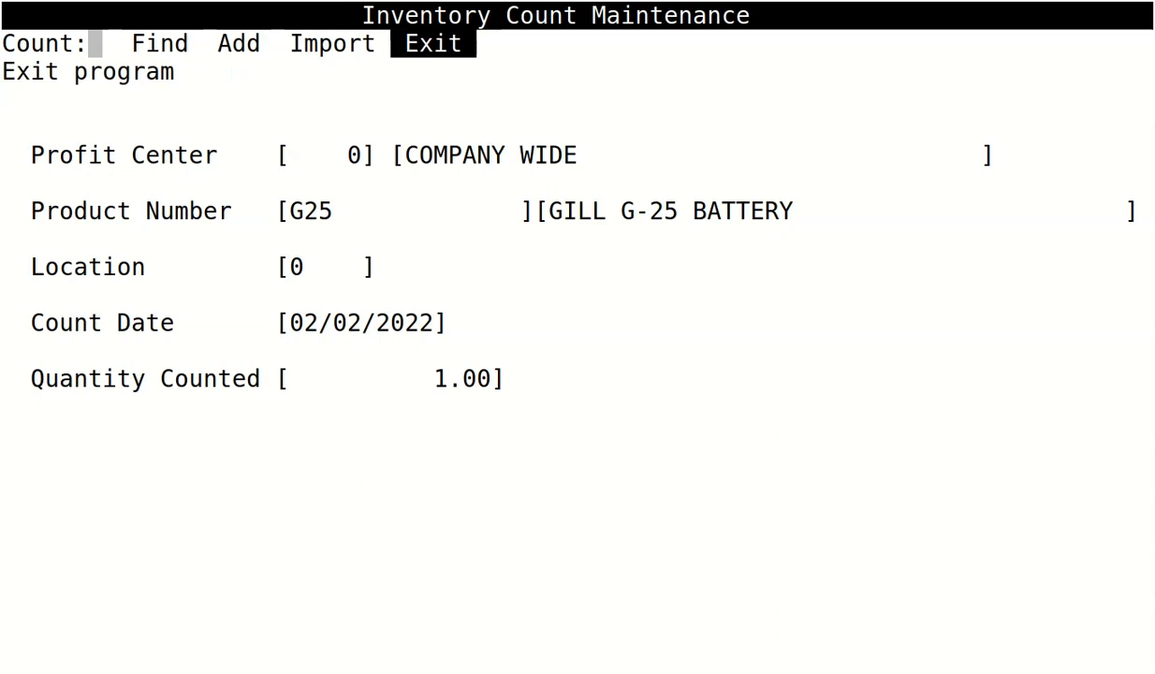
key(Return)
key(ctrl+c)
key(Up)
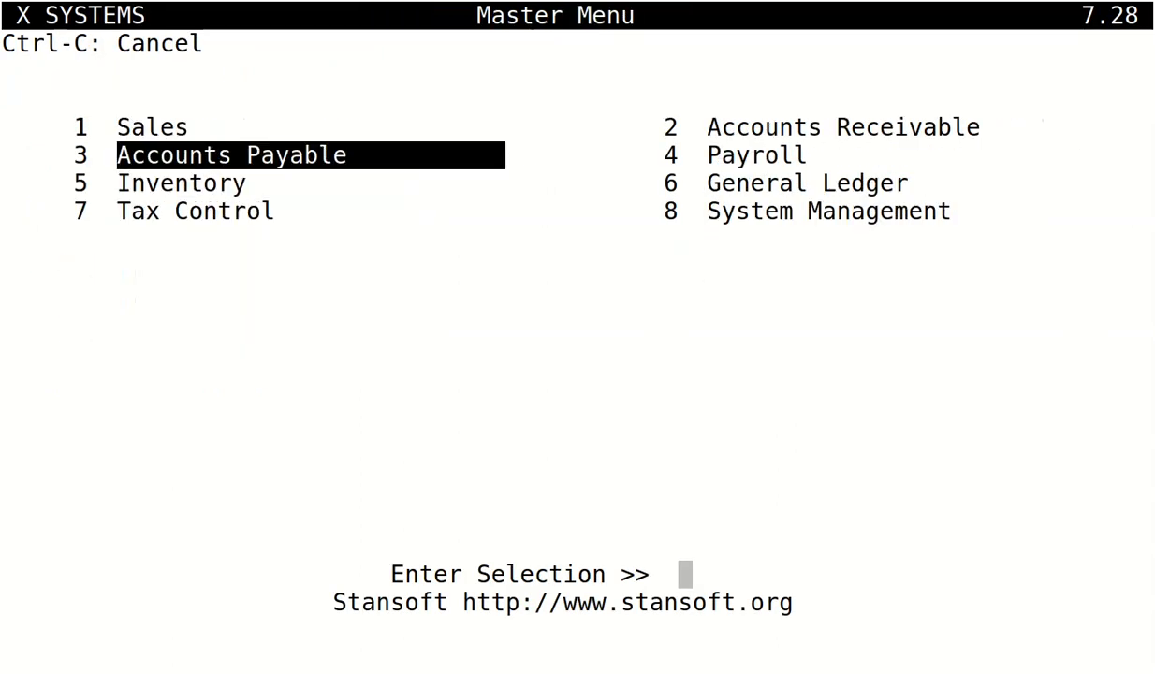
key(Up)
key(Return)
key(Return)
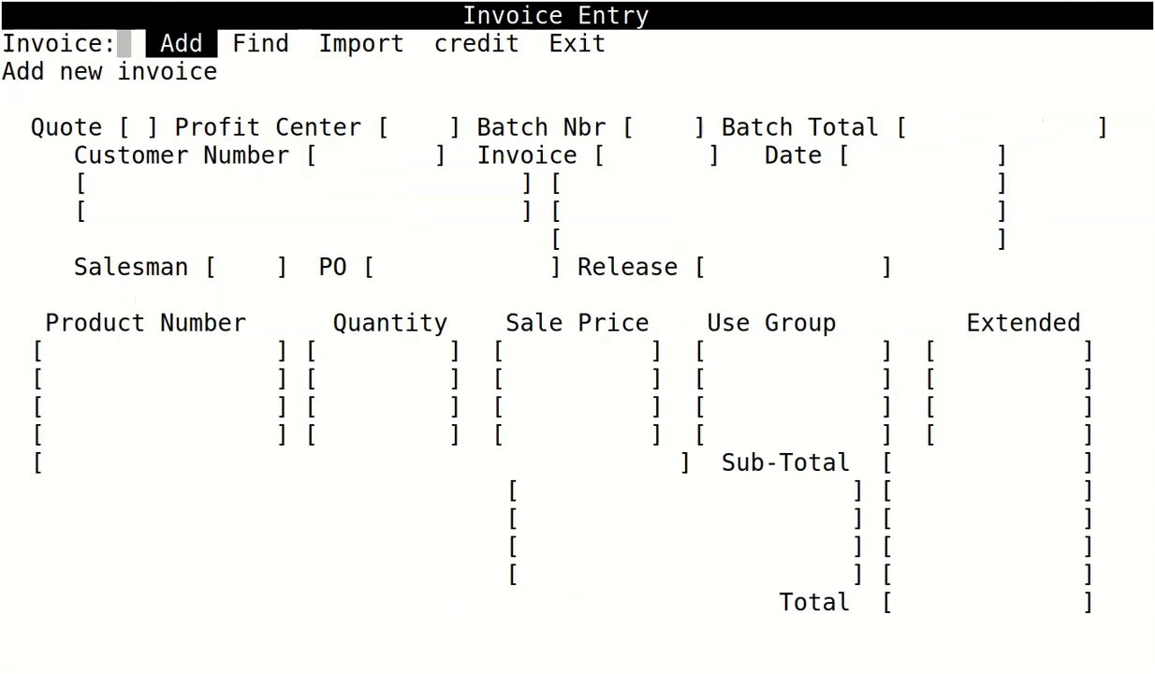
- Start a new invoice in profit center 0, batch 1, for the customer CITY GOVERNMENT, found by searching for city
key(Return)
key(Return)
key(Return)
text(1)
key(Return)
key(ctrl+f)
text(city)
key(Return)
key(Return)
key(Return)
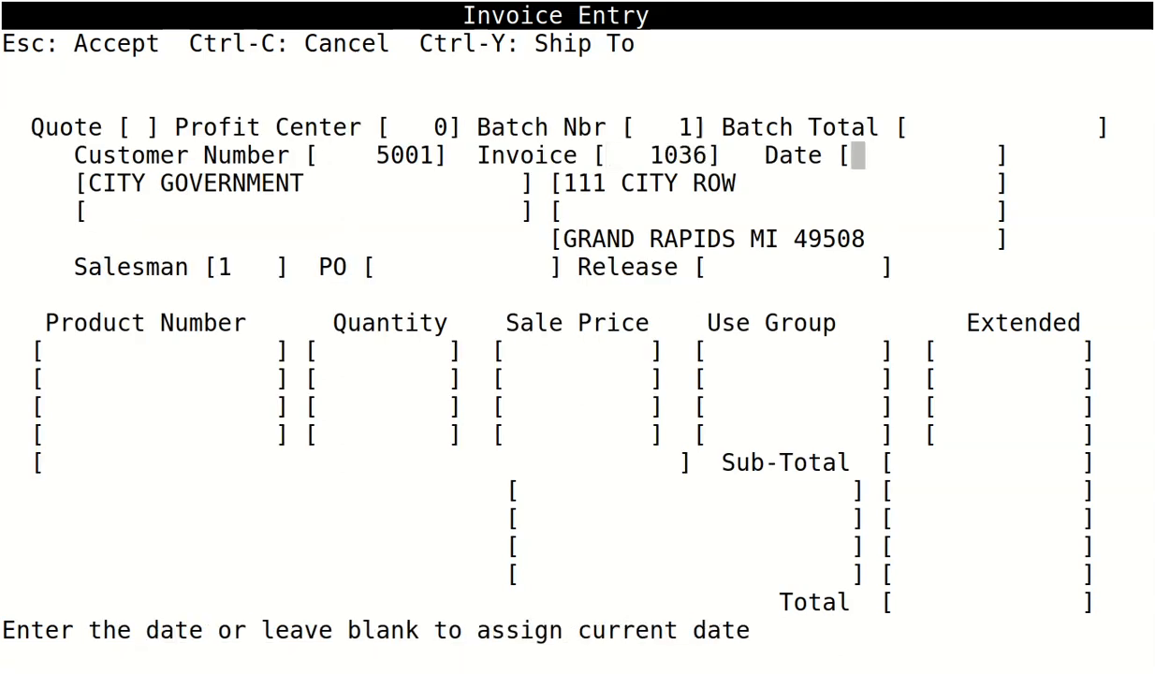
- Accept the current date and salesman 1, leave PO and release blank, and add product G25 to the invoice
key(Return)
key(Return)
key(Return)
key(Return)
text(G25)
key(Return)
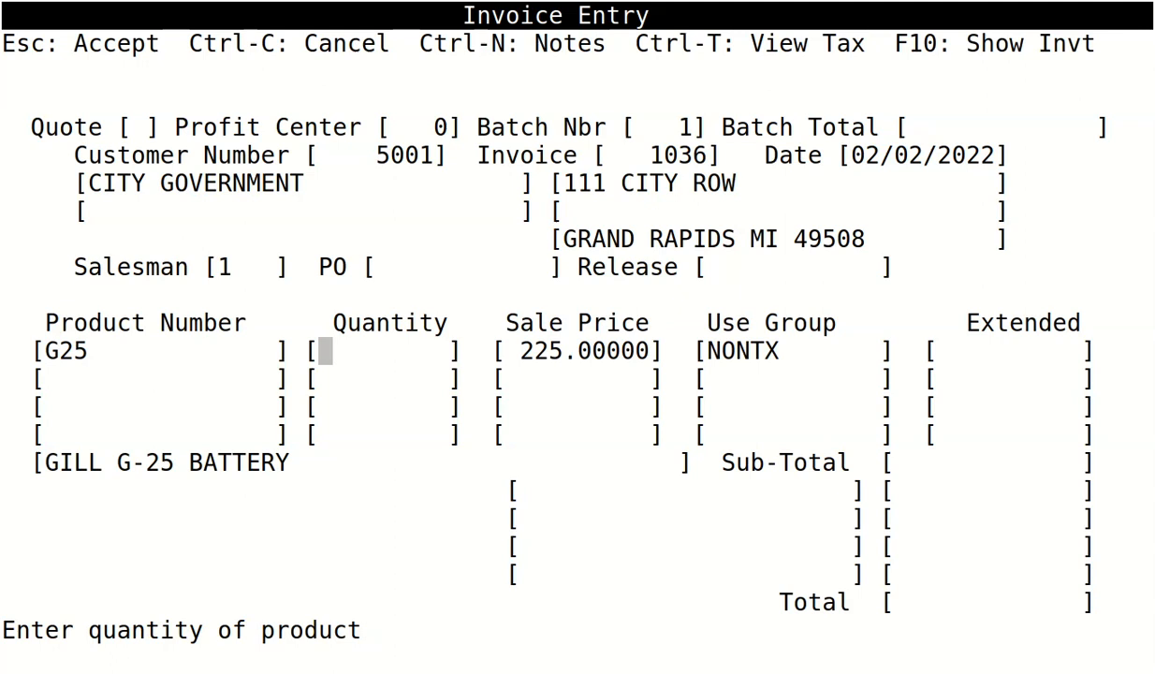
- Invoice quantity 1 of G25 from lot1 at the default sale price and use group, and save the invoice
key(Return)
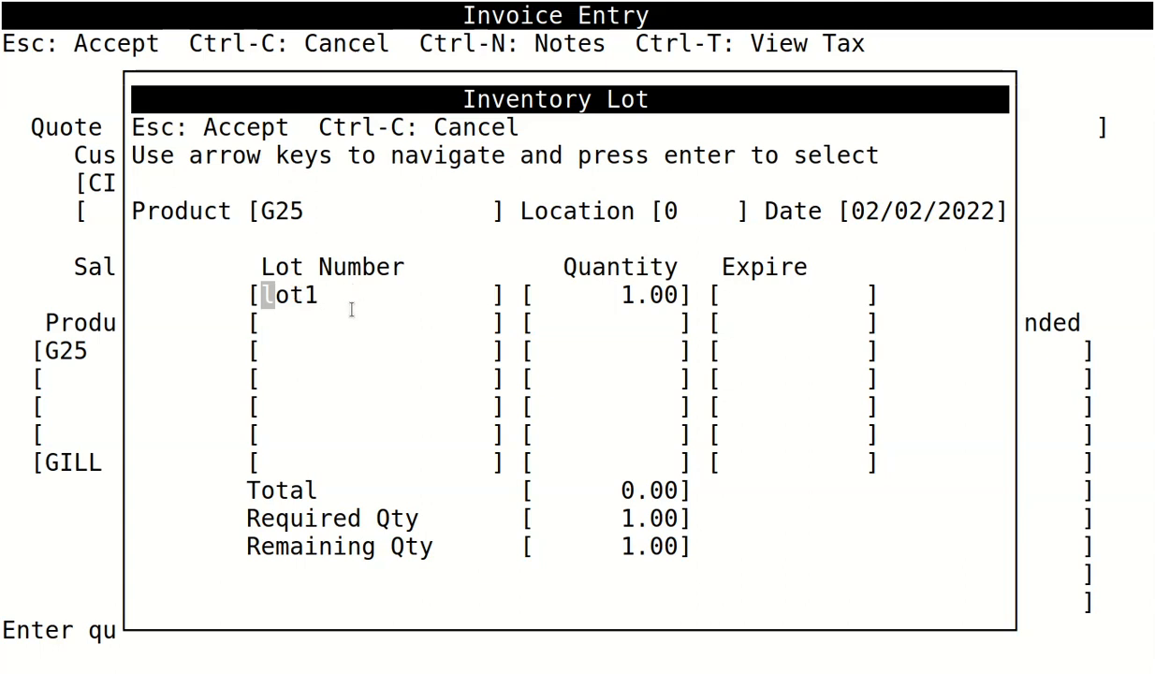
key(Return)
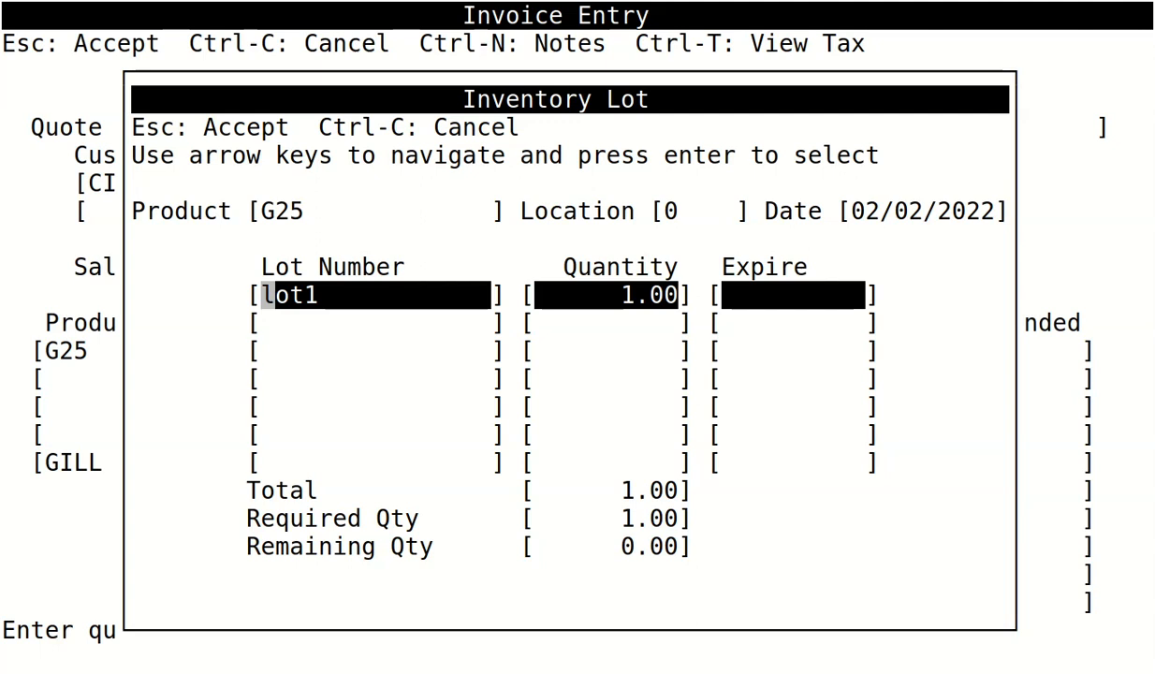
key(Escape)
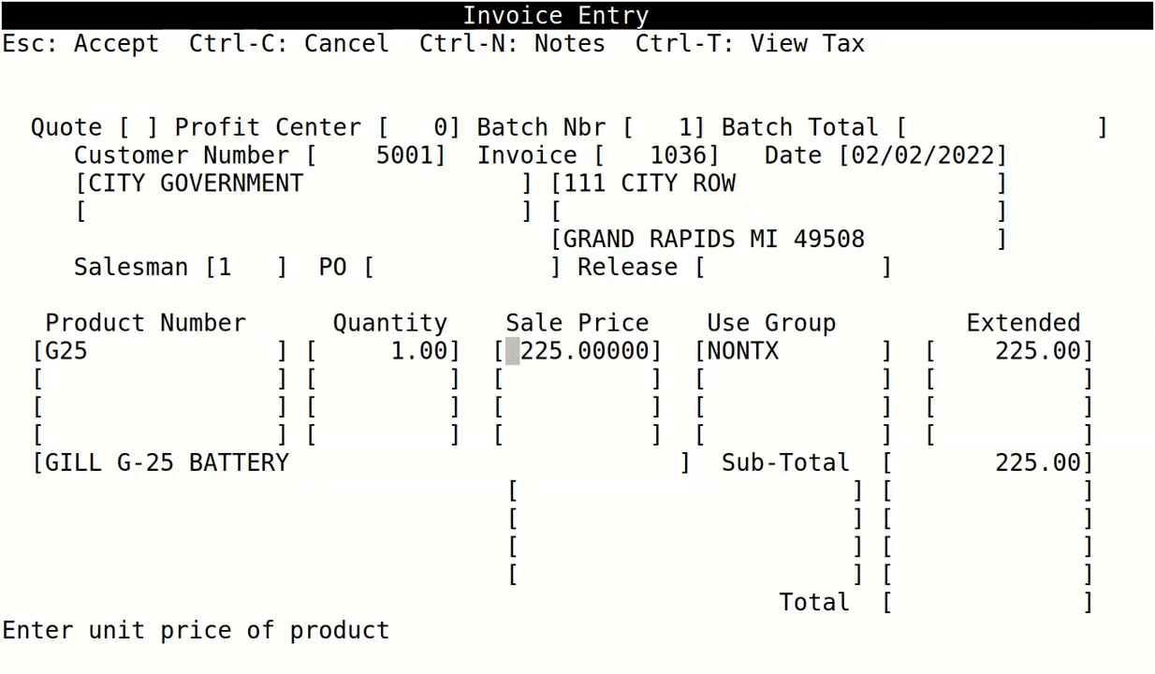
key(Return)
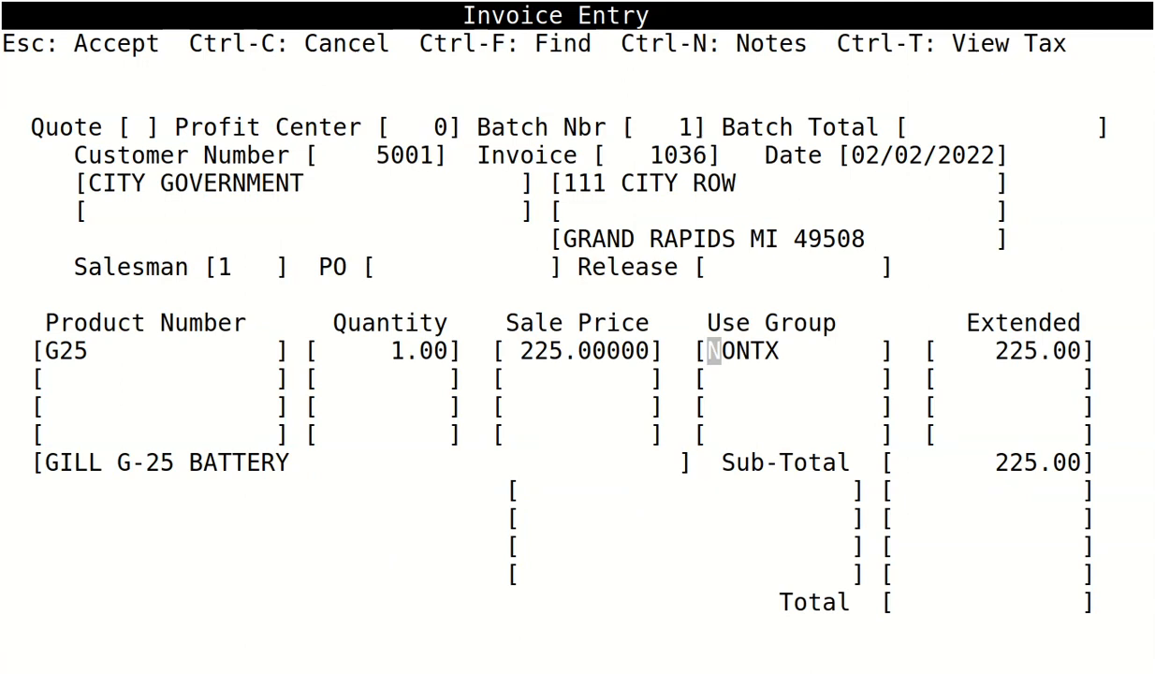
key(Escape)
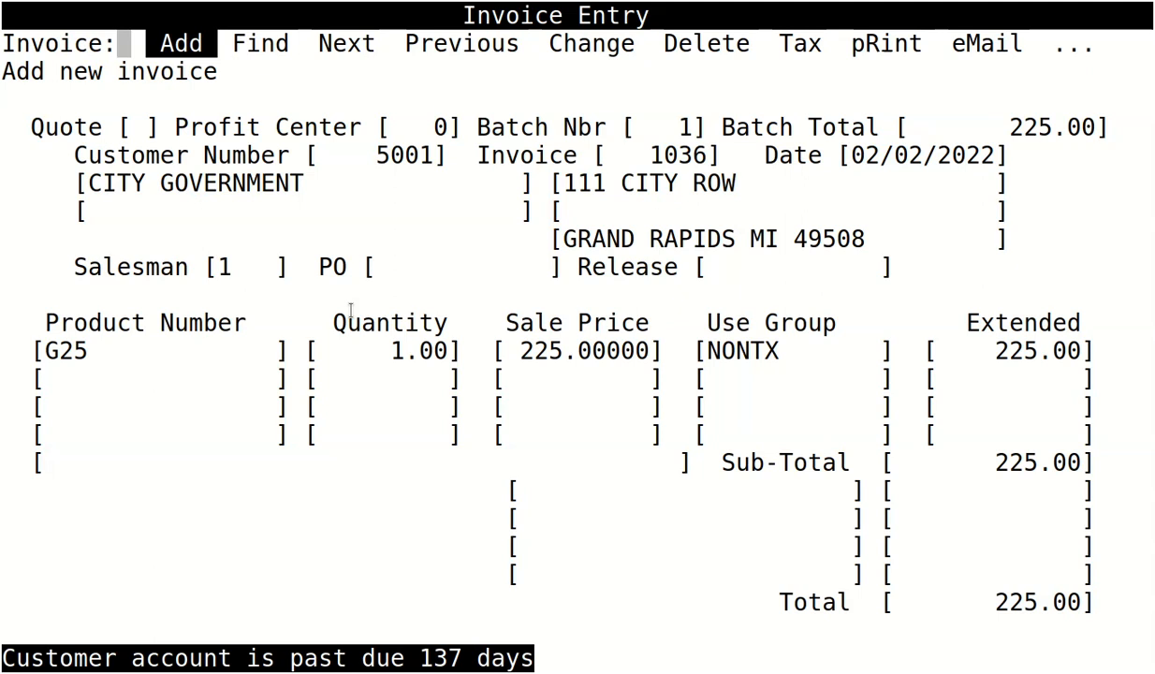
- Leave and reopen Invoice Entry, and find the saved invoice by batch number 1
key(Left)
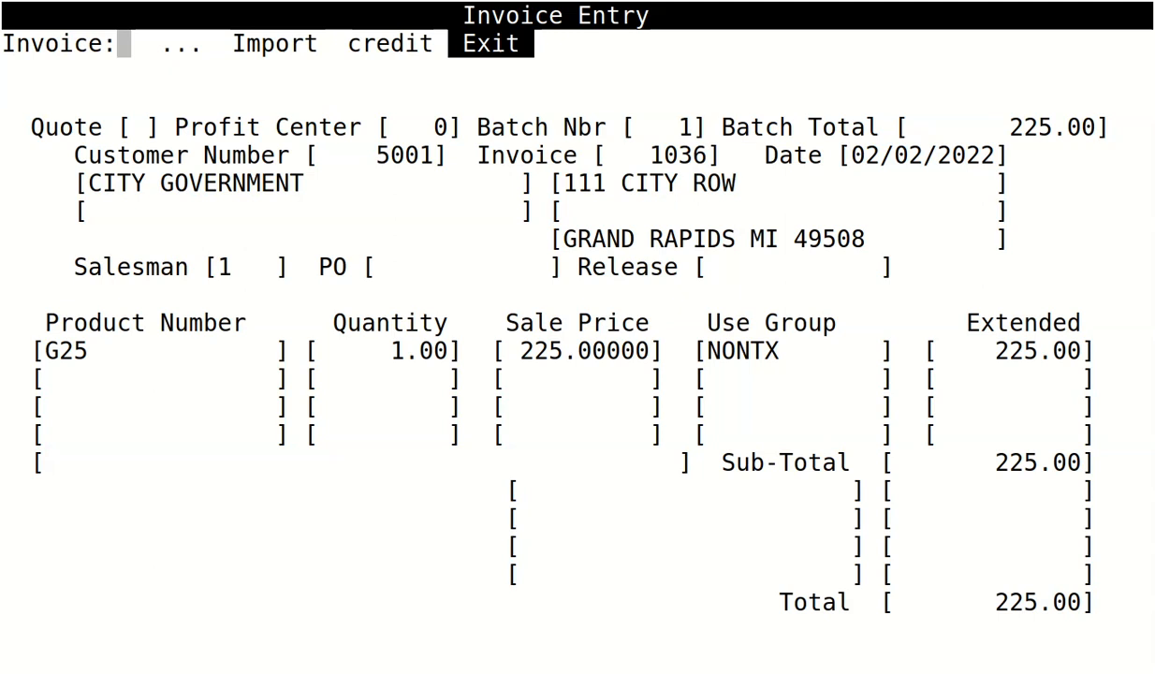
key(Return)
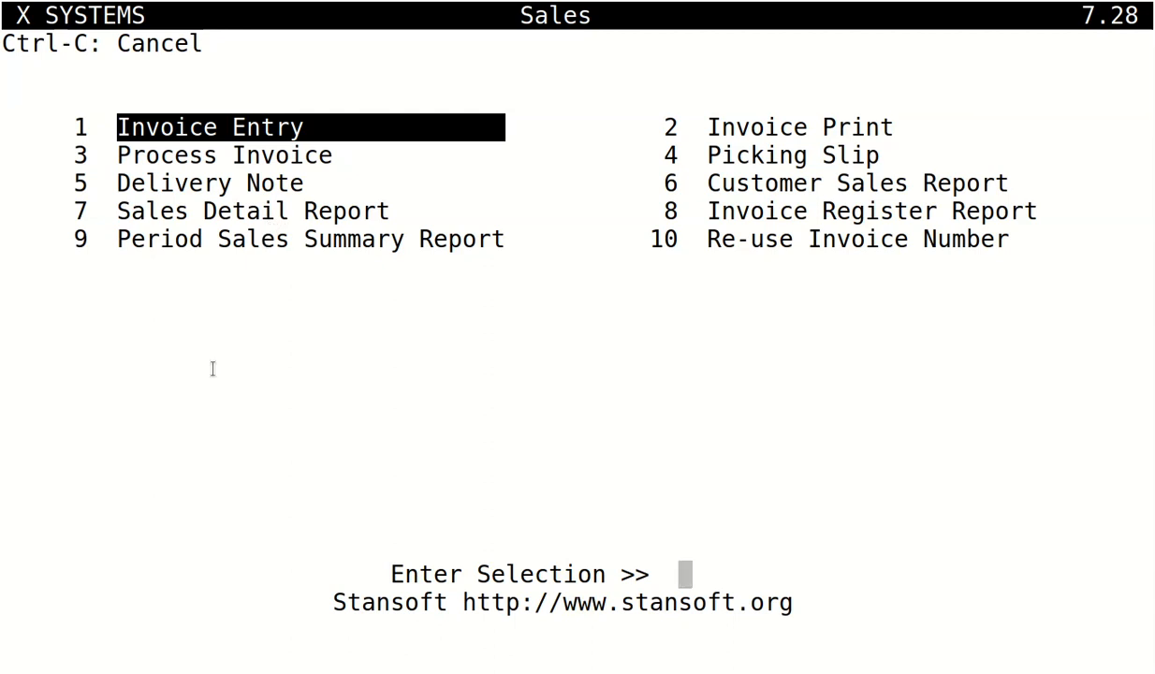
key(Return)
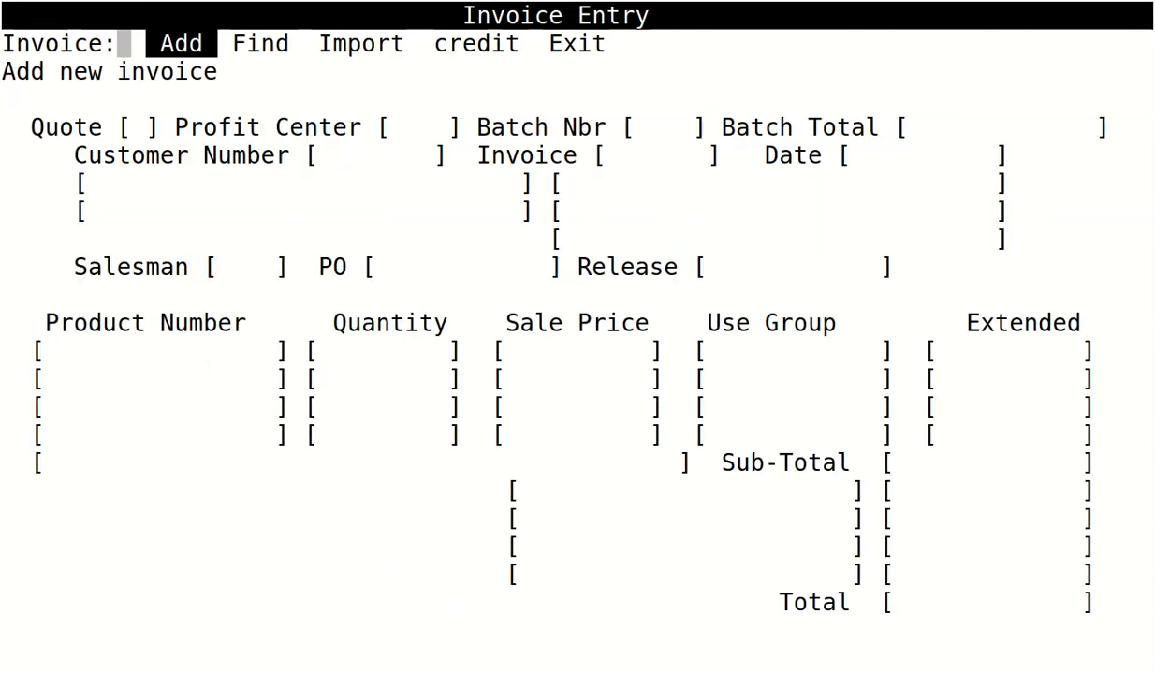
key(Right)
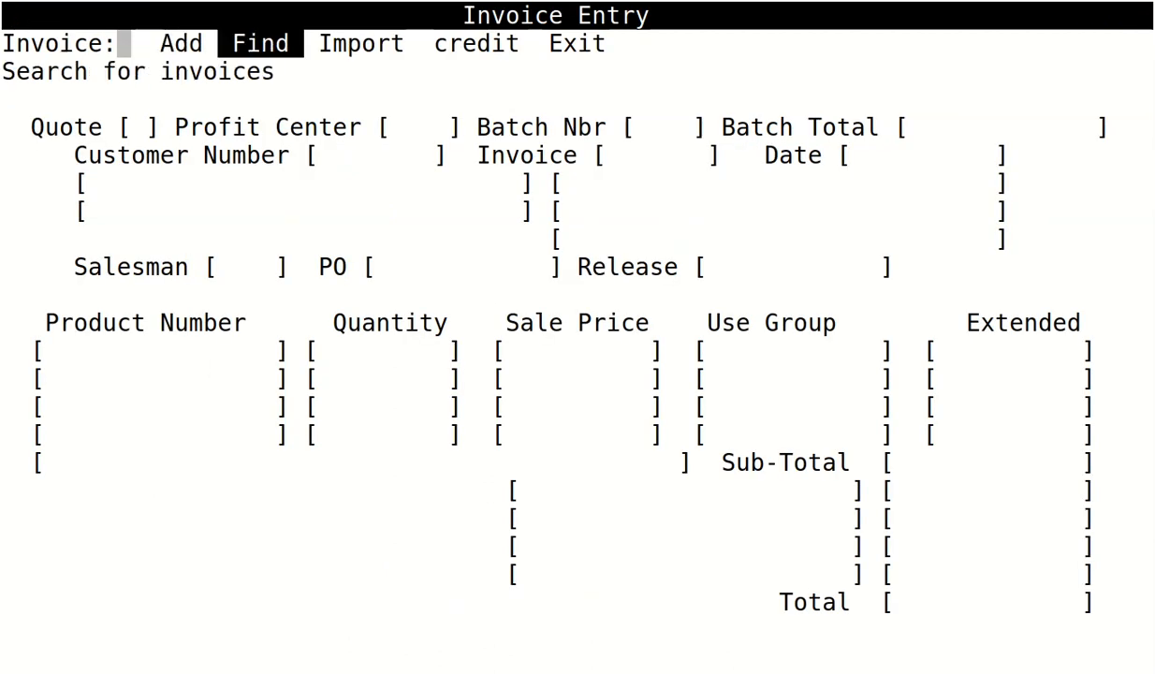
key(Return)
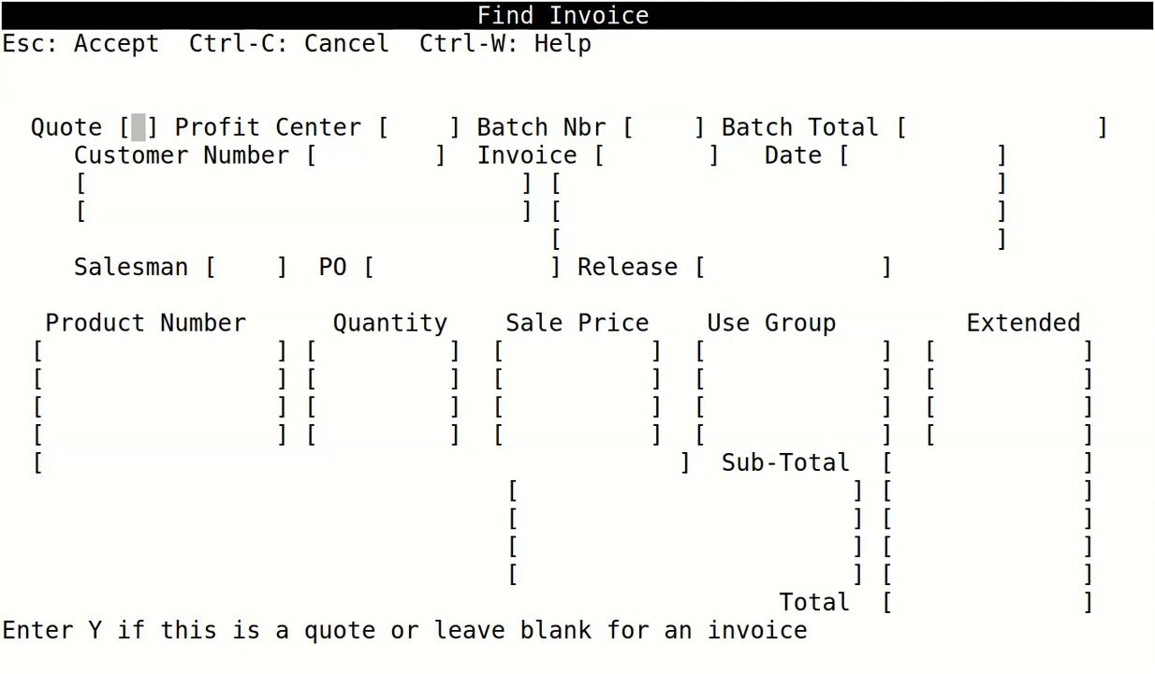
key(Return)
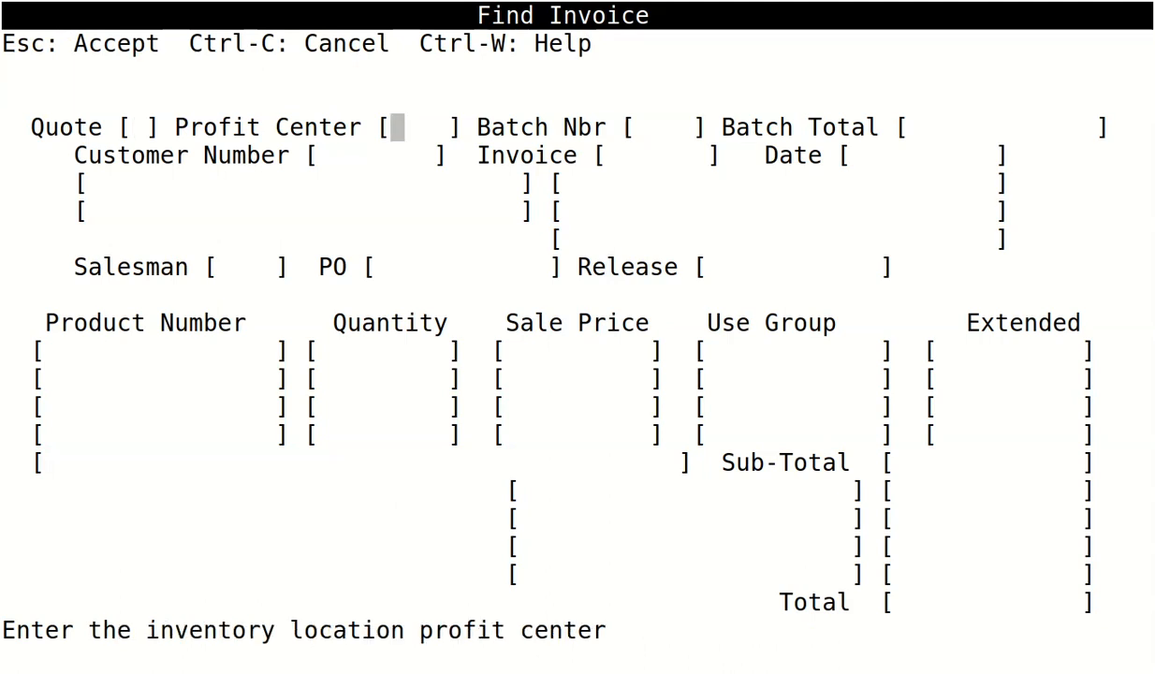
key(Return)
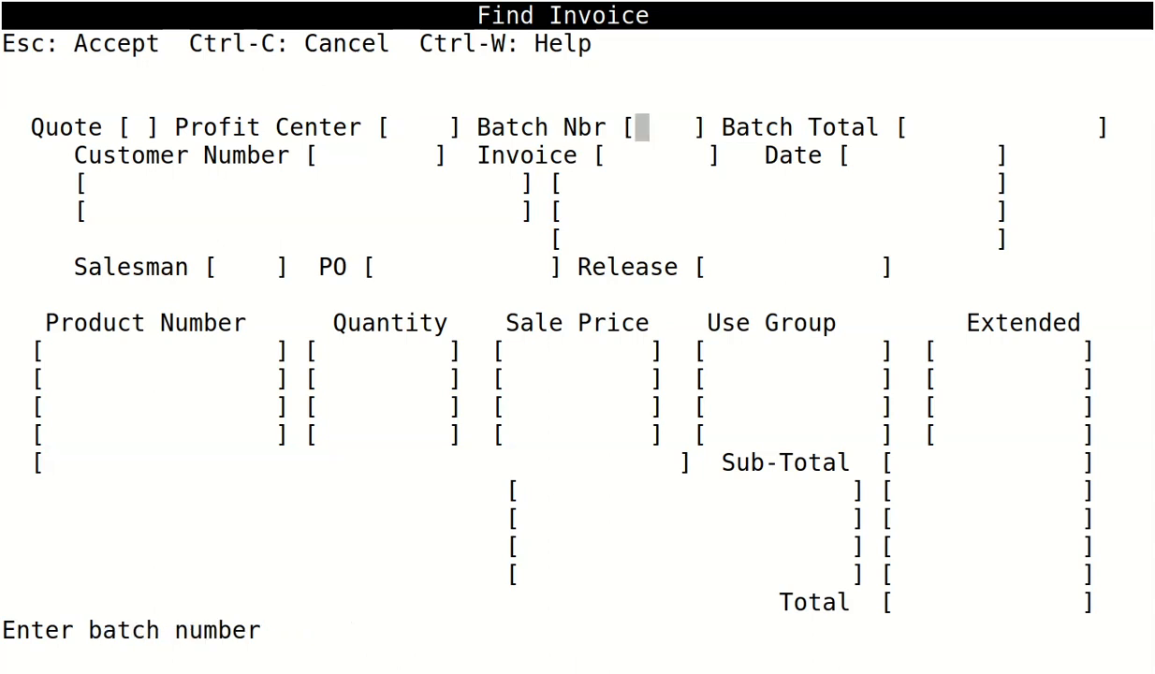
text(1)
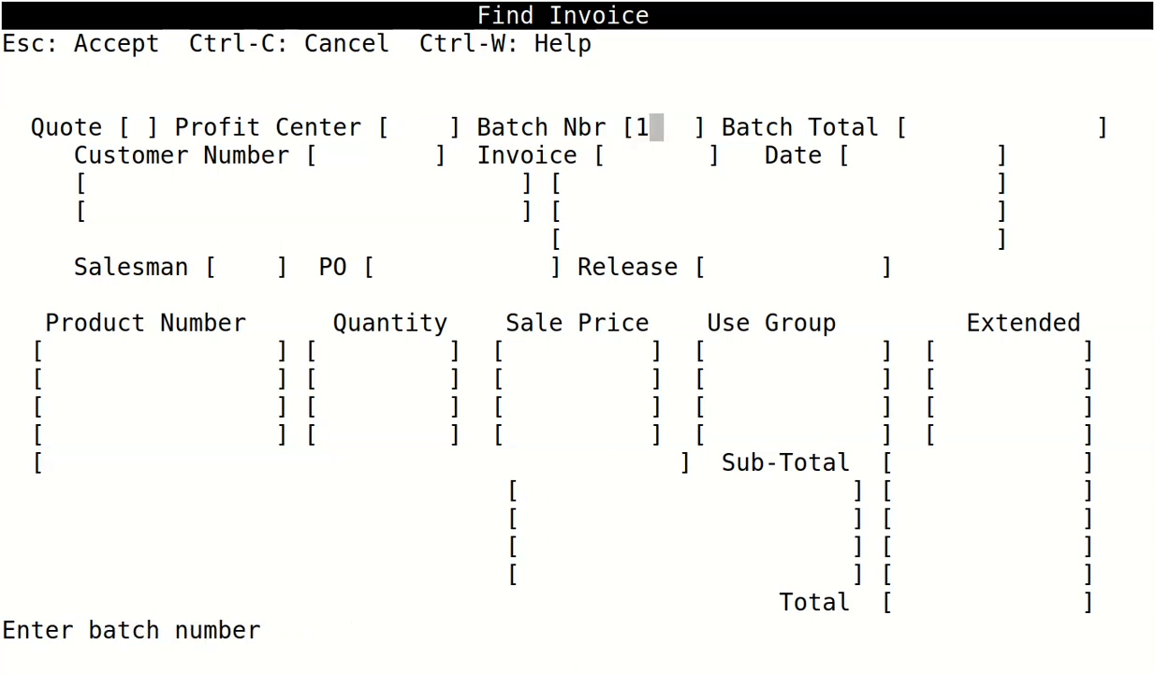
key(Escape)
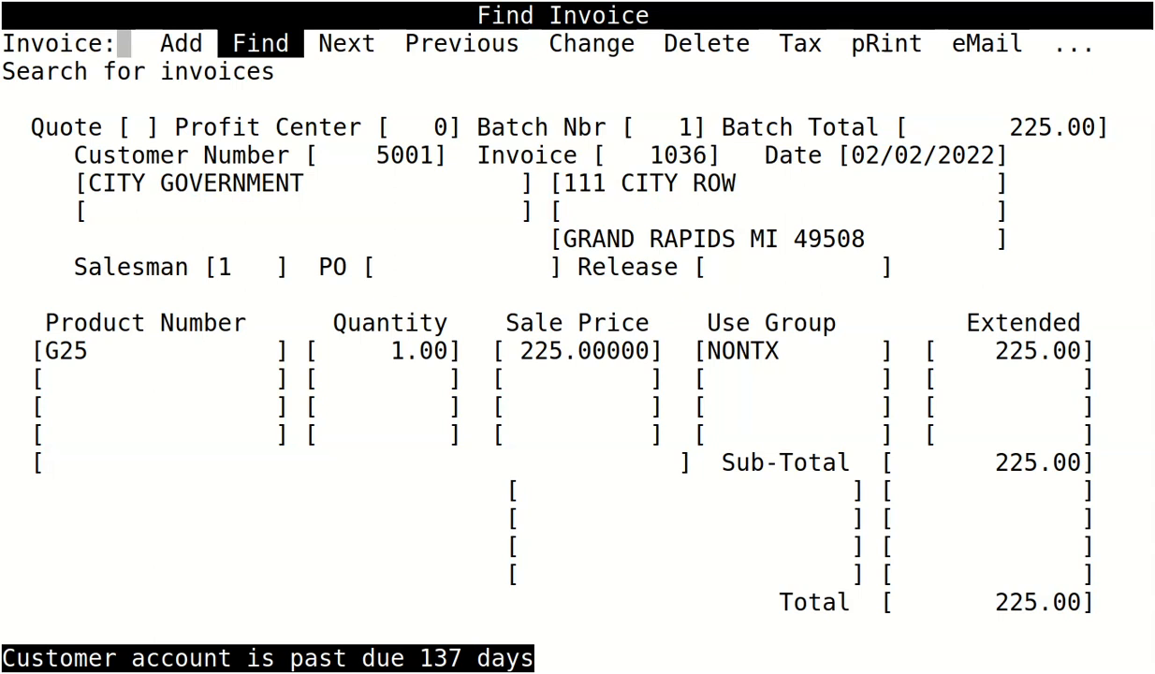
- Exit Invoice Entry and open Process Invoice from the Sales module
key(Right)
key(Right)
key(Right)
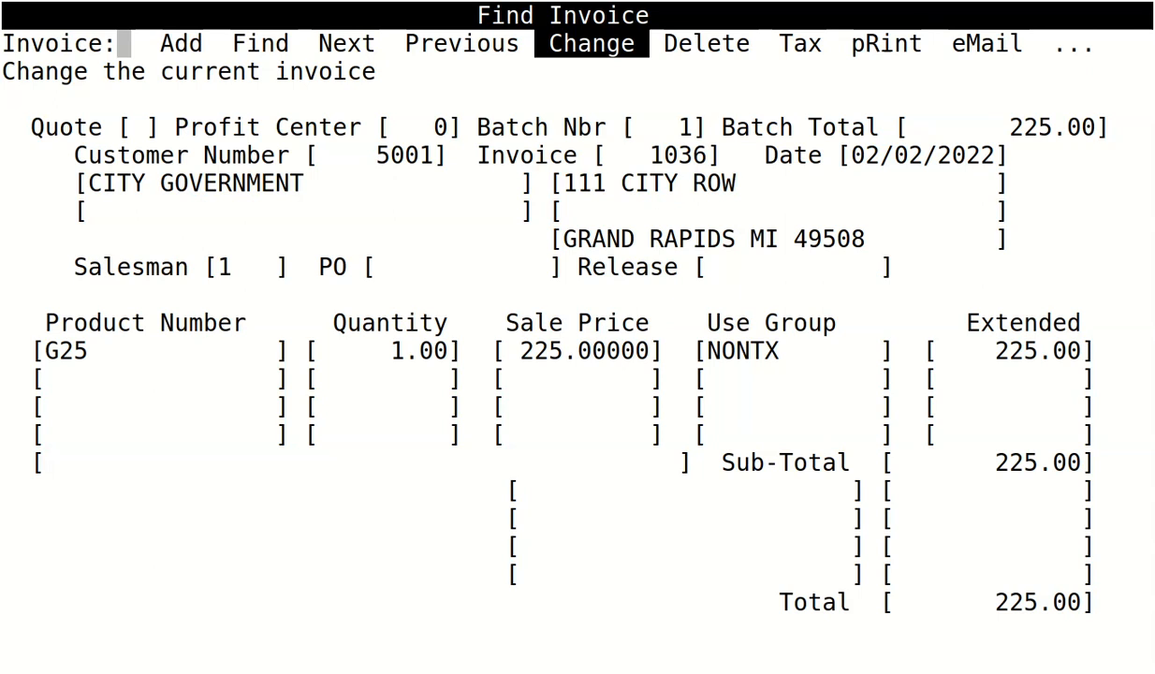
key(e)
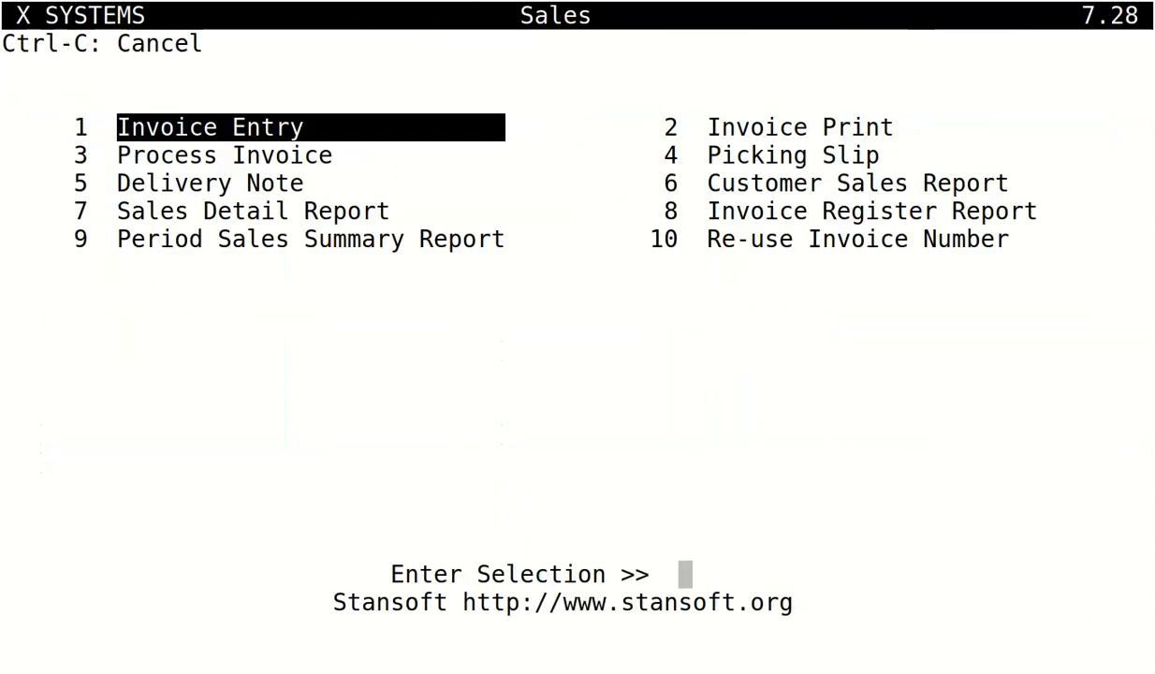
key(Down)
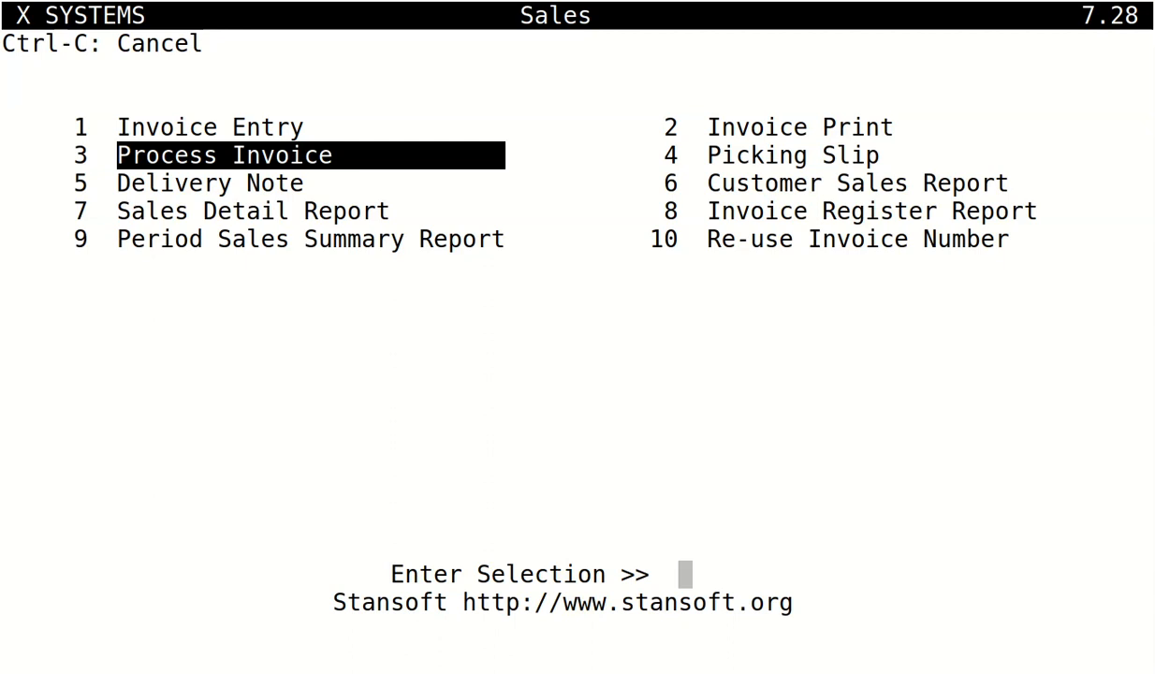
key(Up)
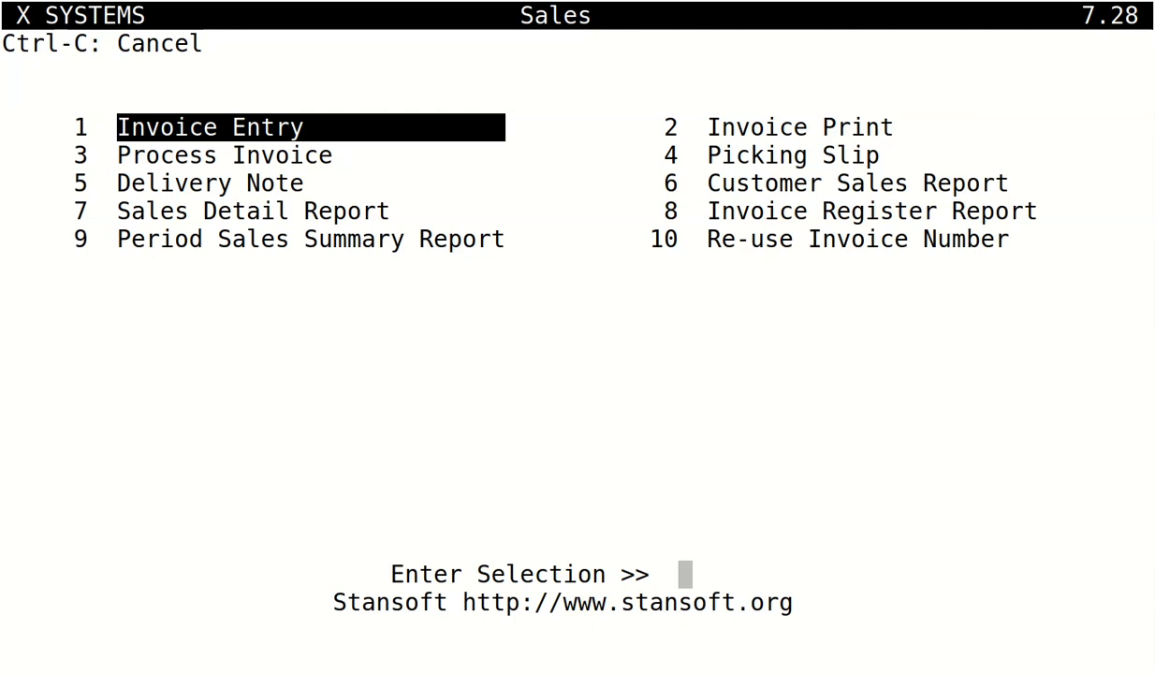
key(Down)
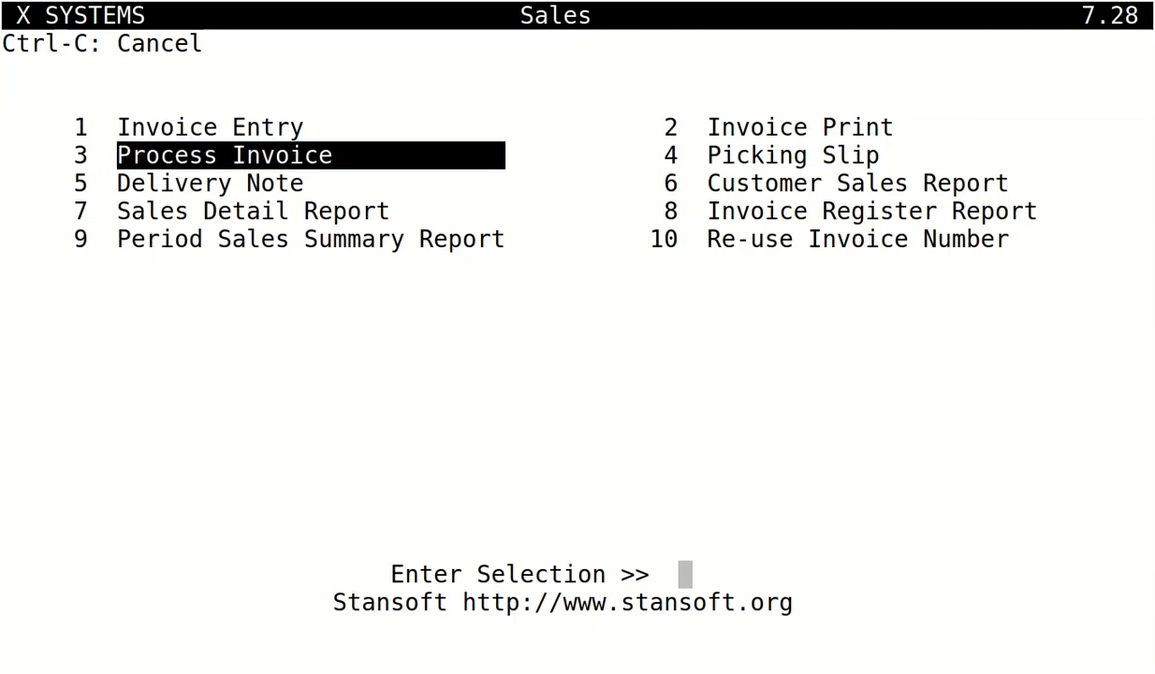
key(Return)
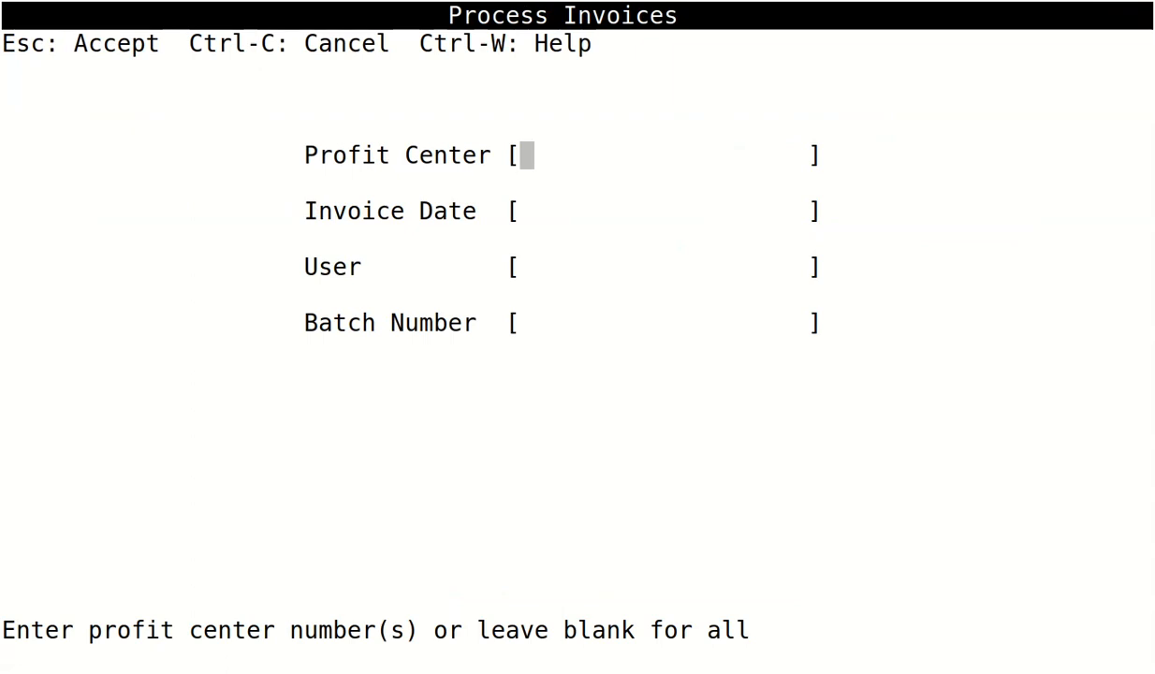
key(Down)
key(Down)
key(Up)
key(Up)
key(Down)
key(Down)
key(Down)
key(Up)
key(Up)
key(Down)
key(Down)
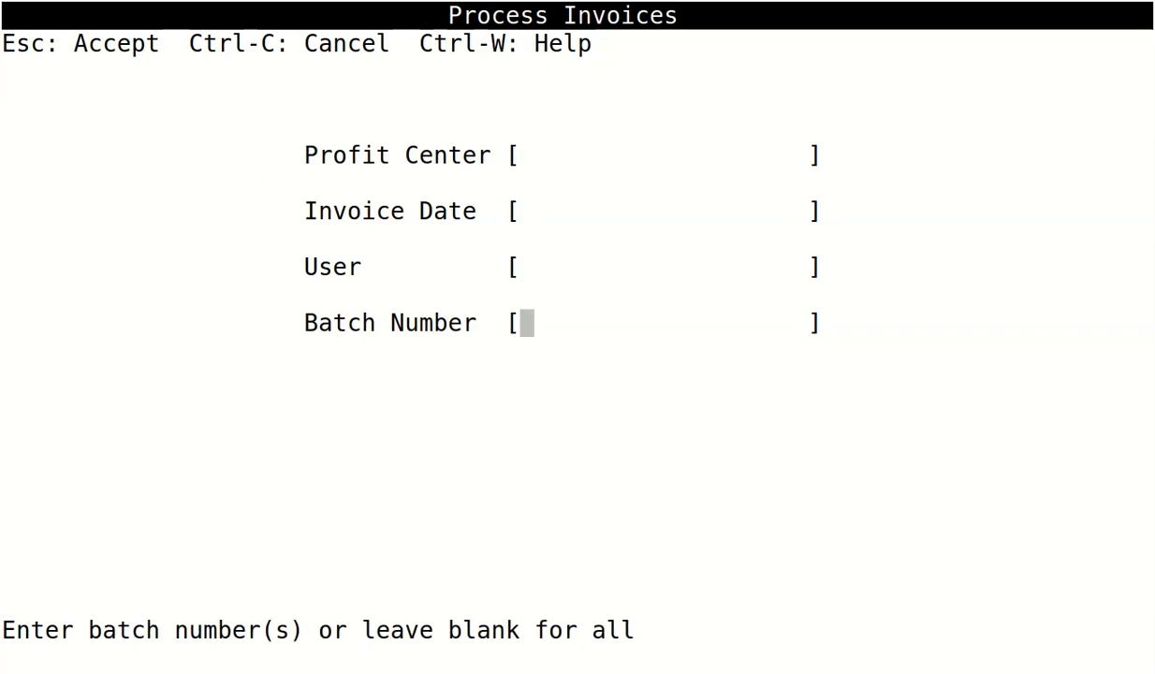
text(1)
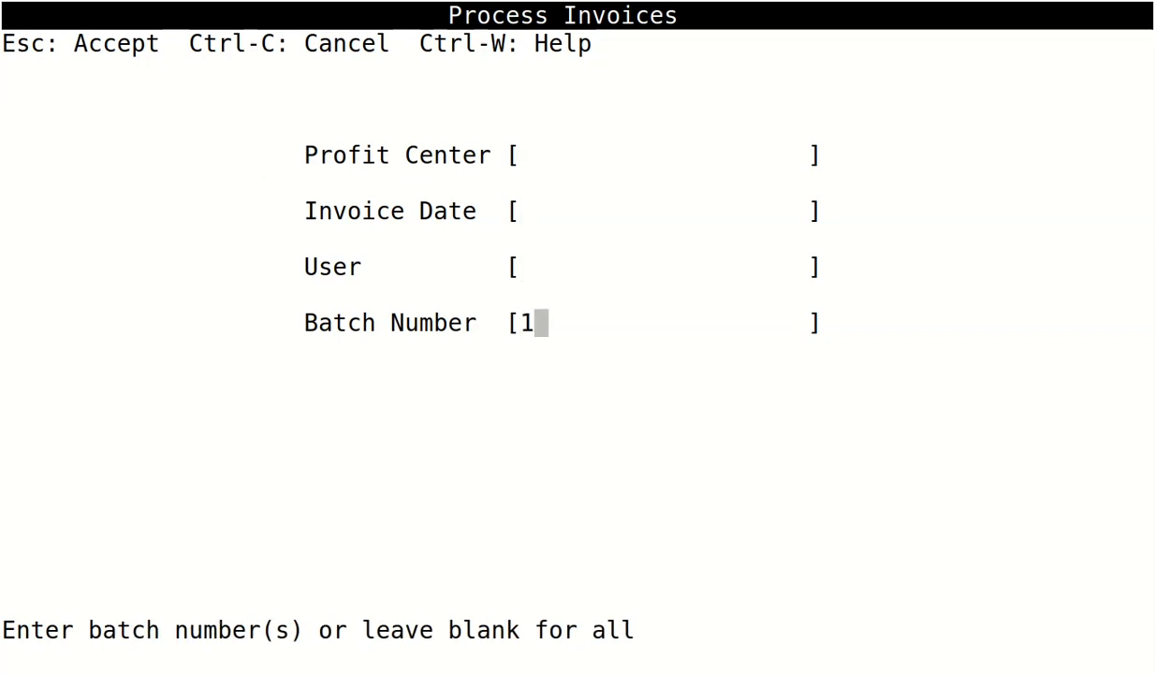
key(BackSpace)
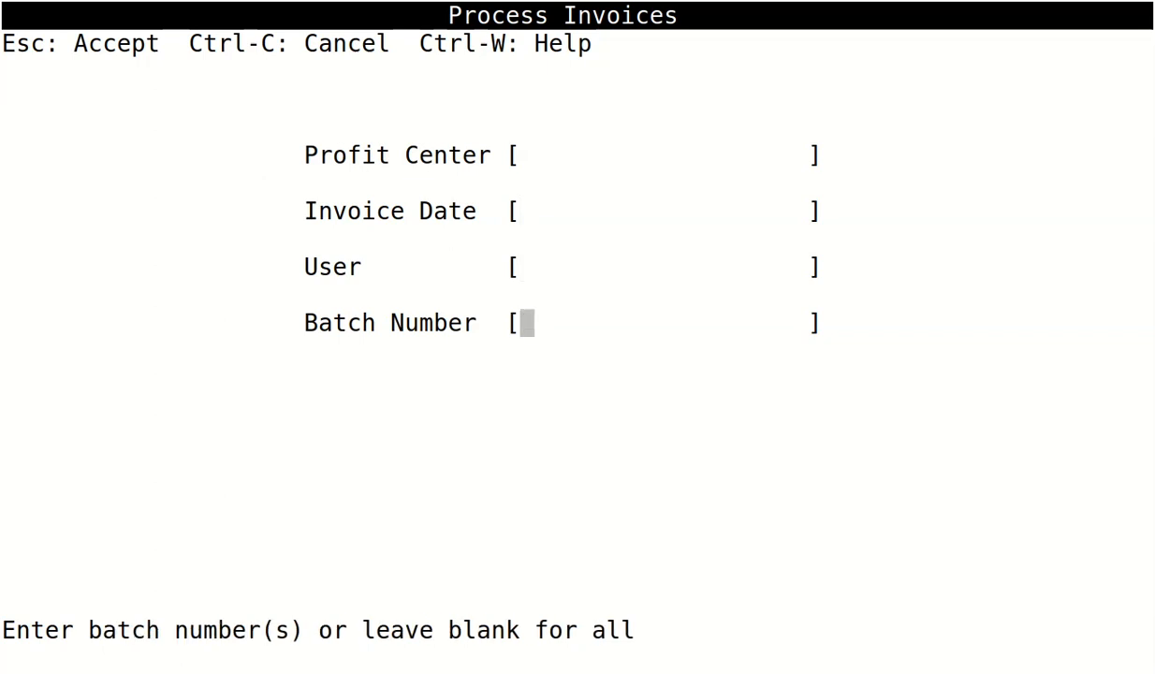
- Process the pending invoices with profit center, user and batch number left blank, and confirm the processing
key(Up)
key(Up)
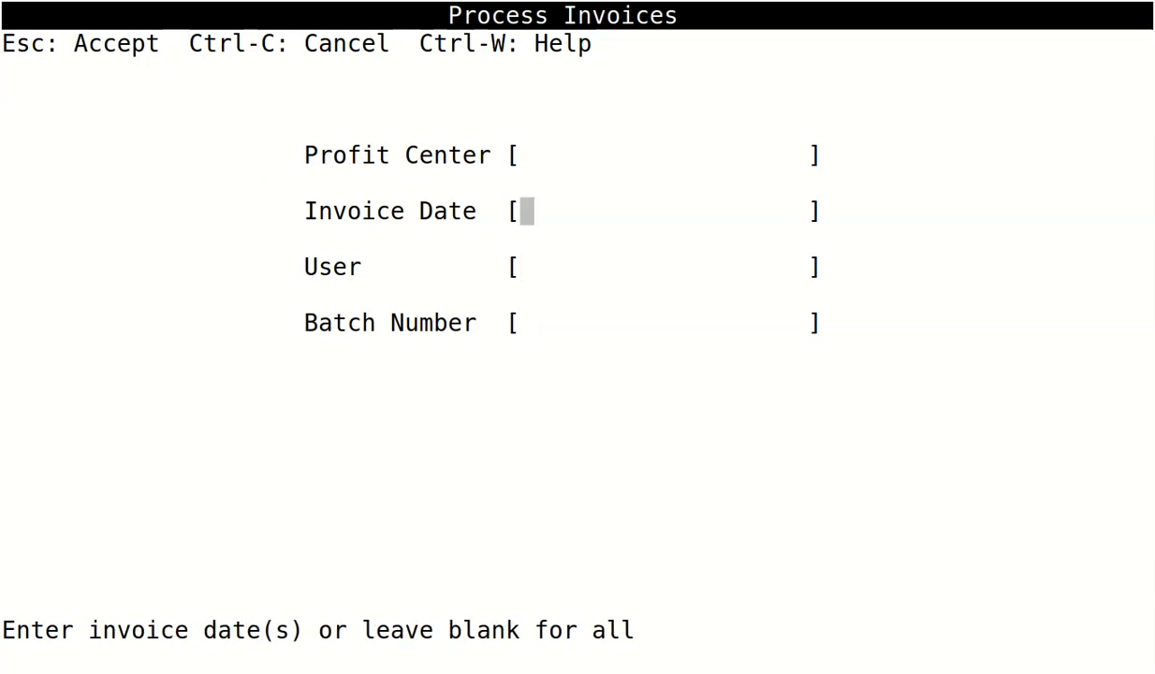
key(Escape)
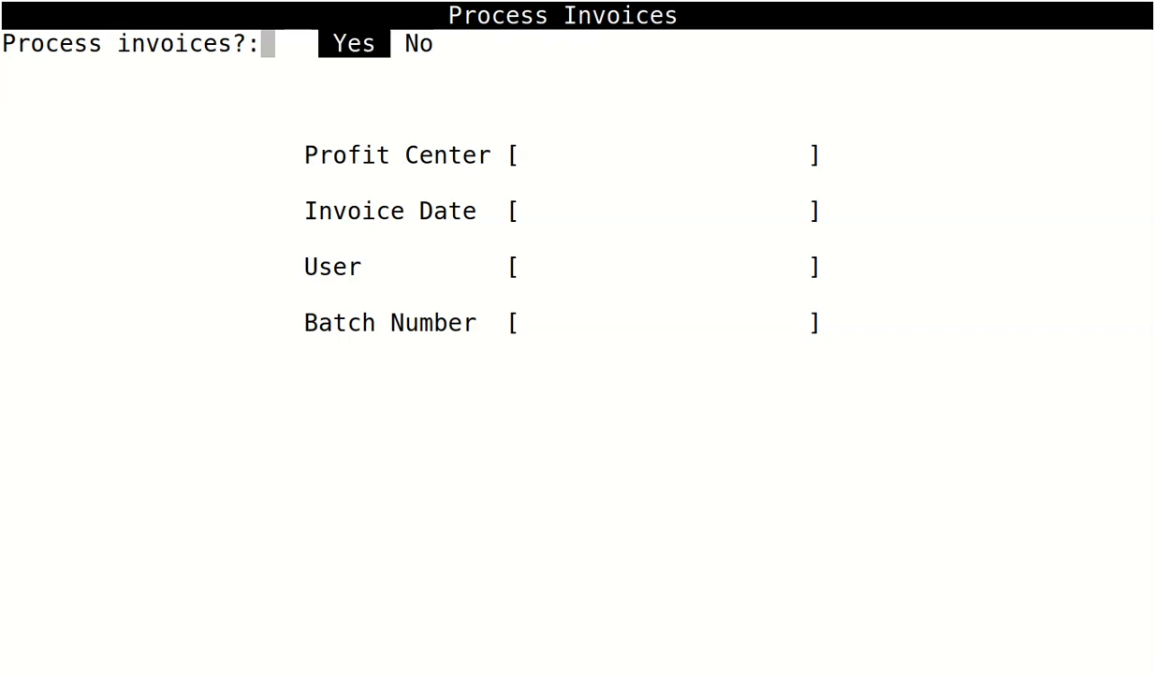
key(Return)
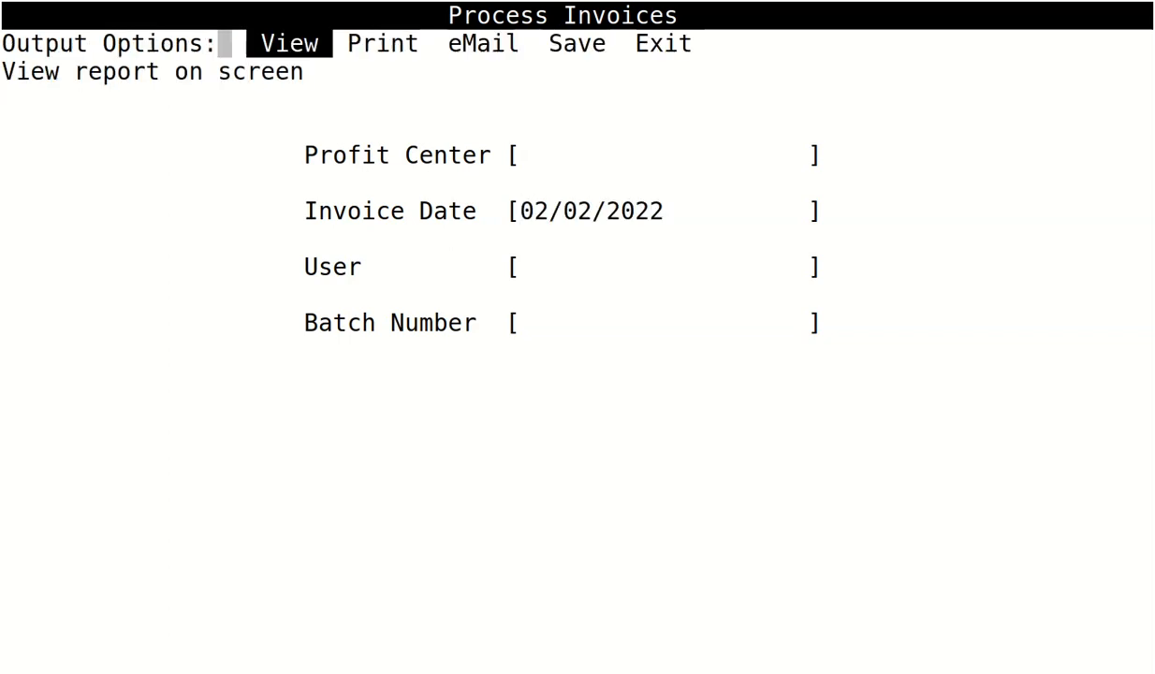
- View the Process Invoices report on screen, check its status, date and total columns, and exit back to the Sales module
key(Return)
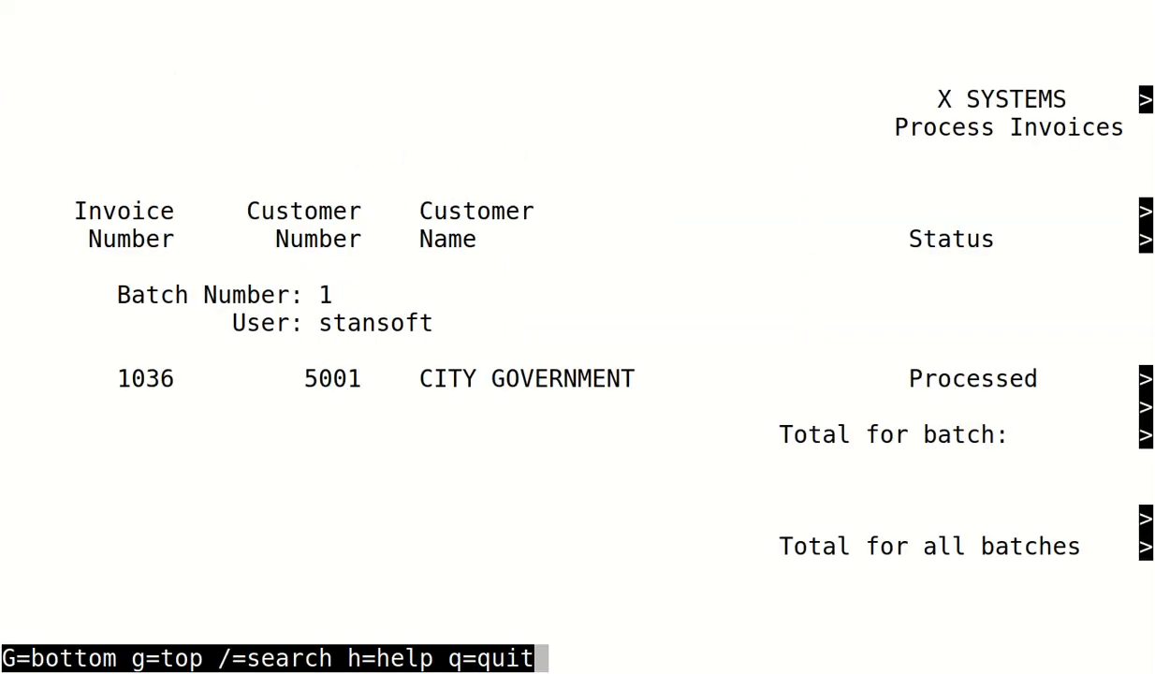
key(Down)
key(Down)
key(Down)
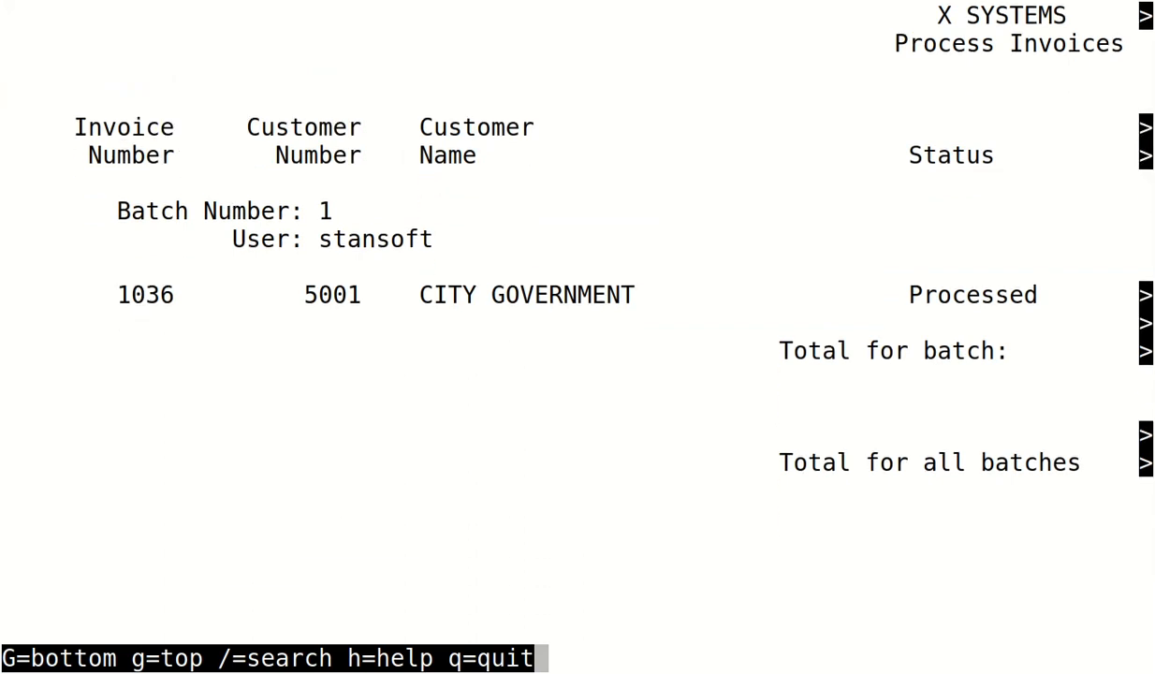
key(Right)
key(Right)
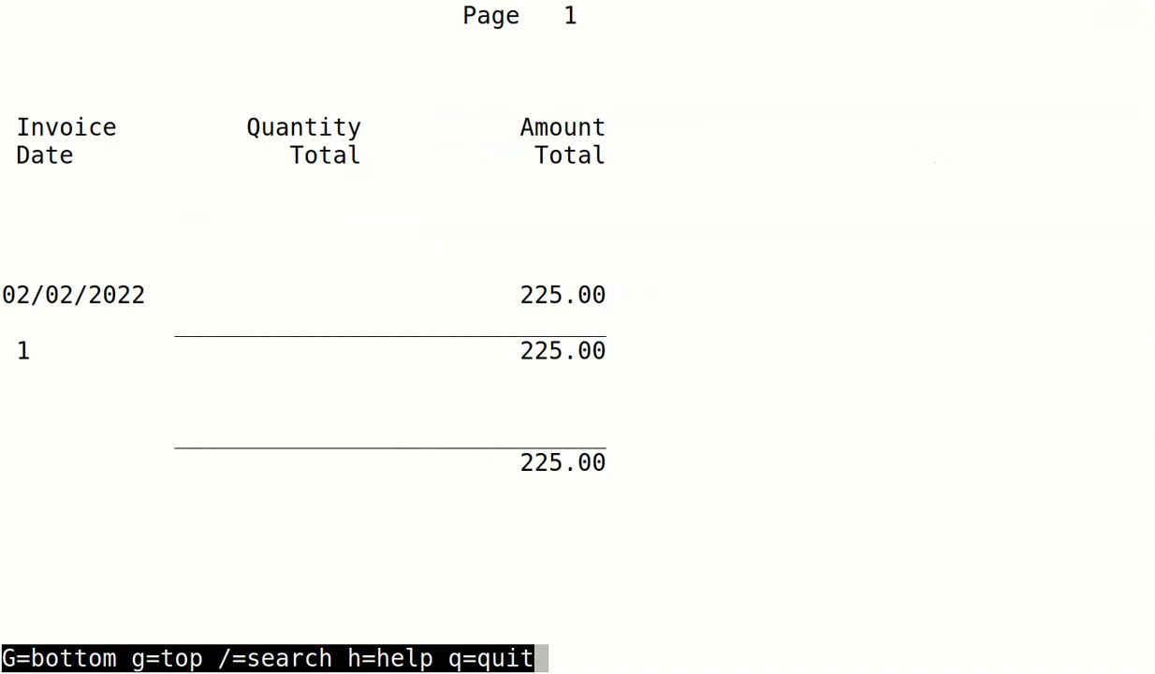
key(Left)
key(q)
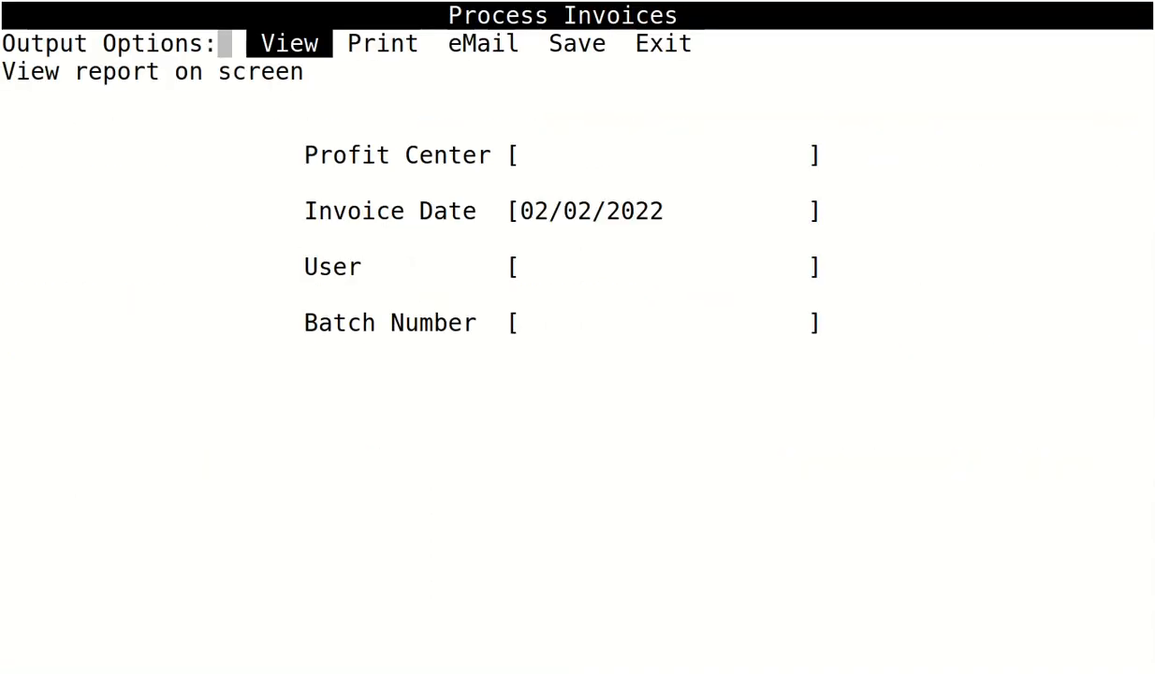
key(ctrl+c)
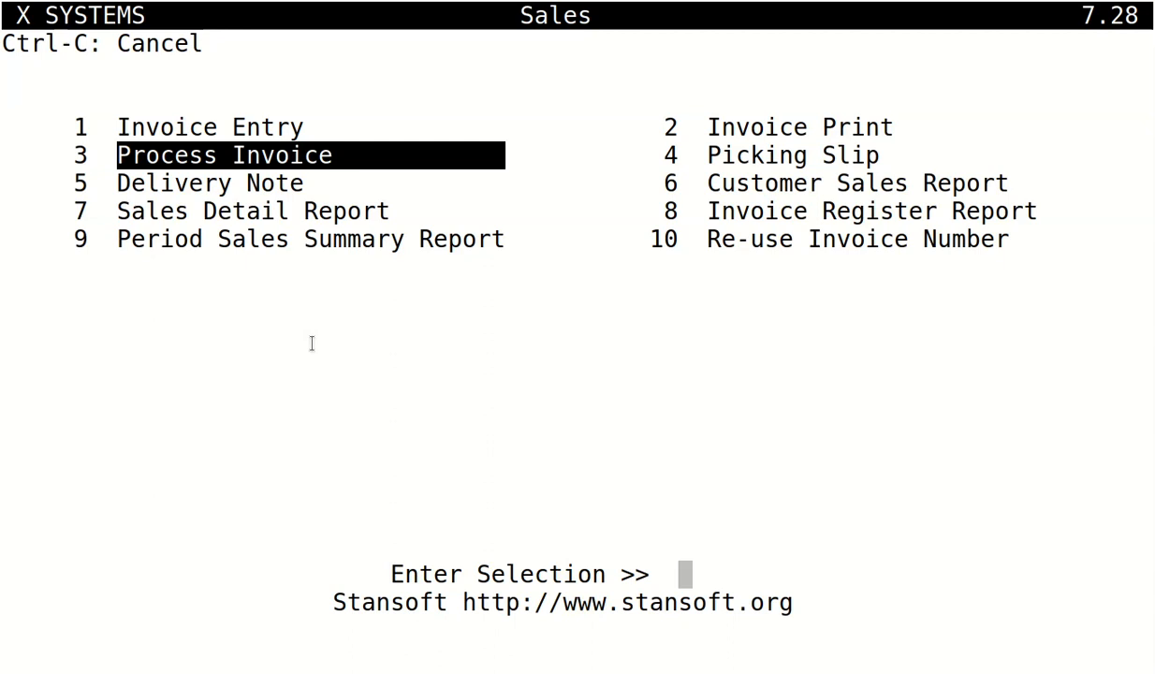
- Run a new Invoice Print report for invoice date 020222, leaving all other criteria blank, and view it on screen
key(Right)
key(Up)
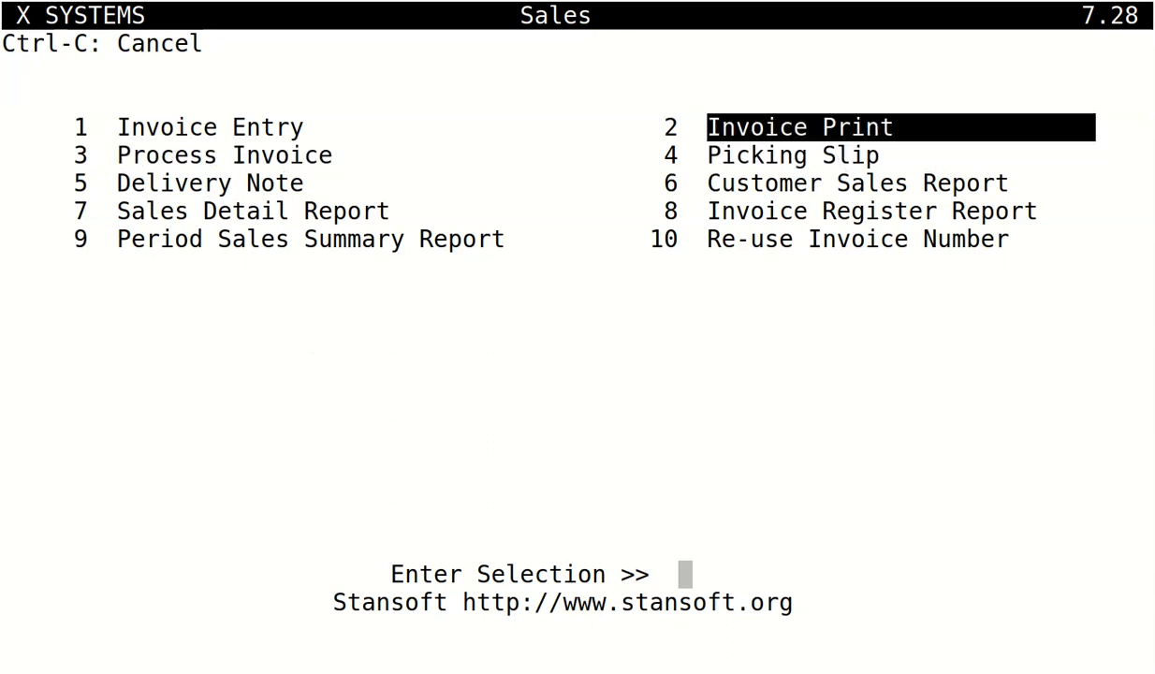
key(Return)
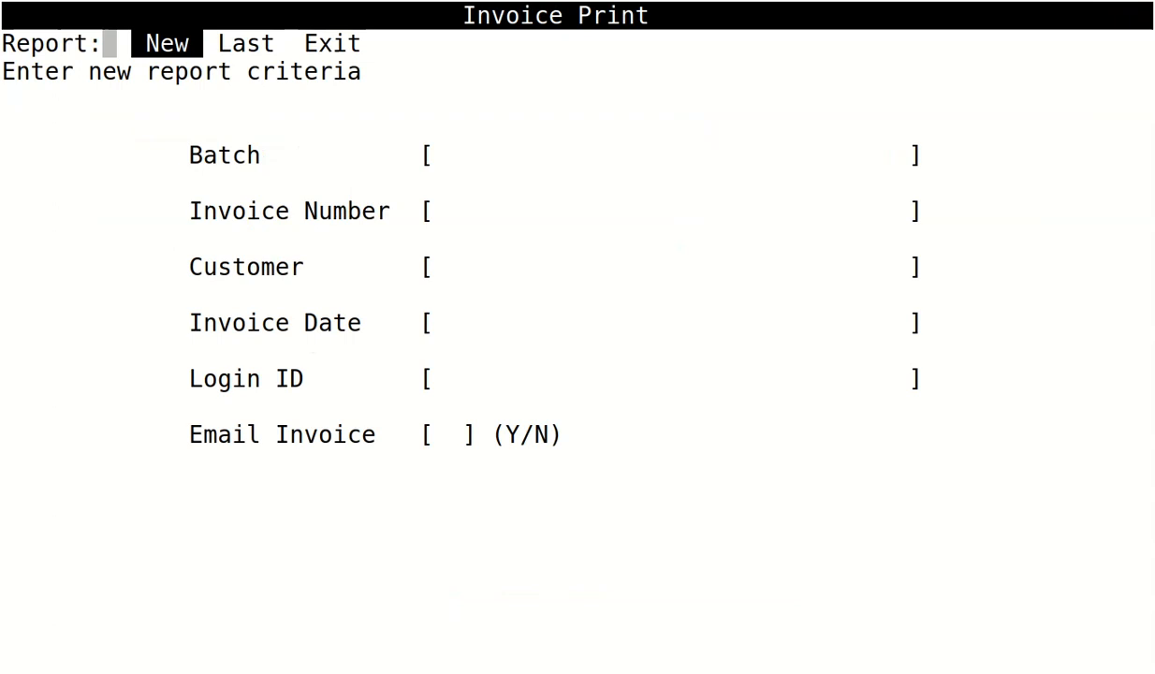
key(Return)
key(Return)
key(Return)
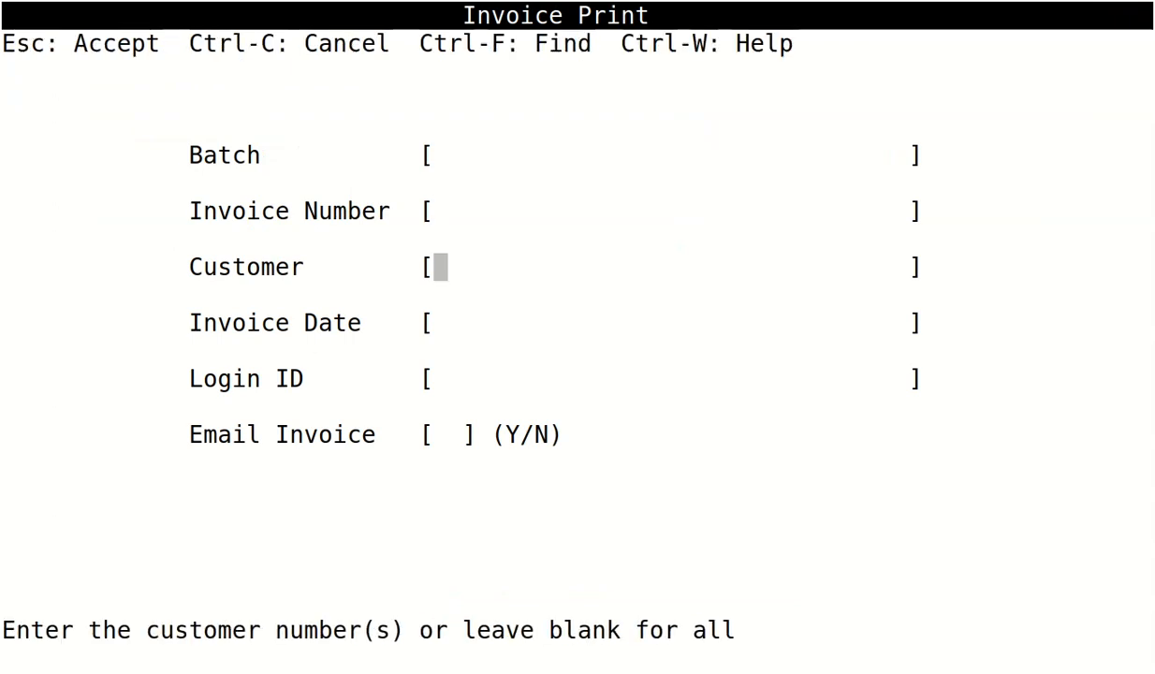
key(Return)
text(0202)
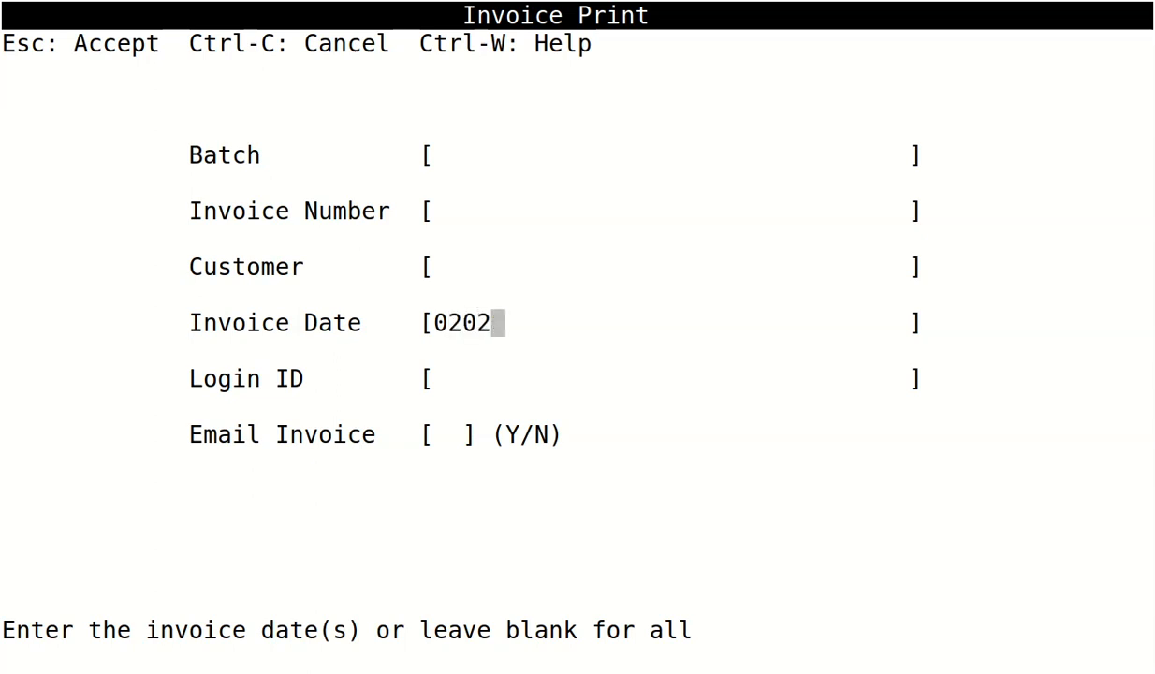
text(22)
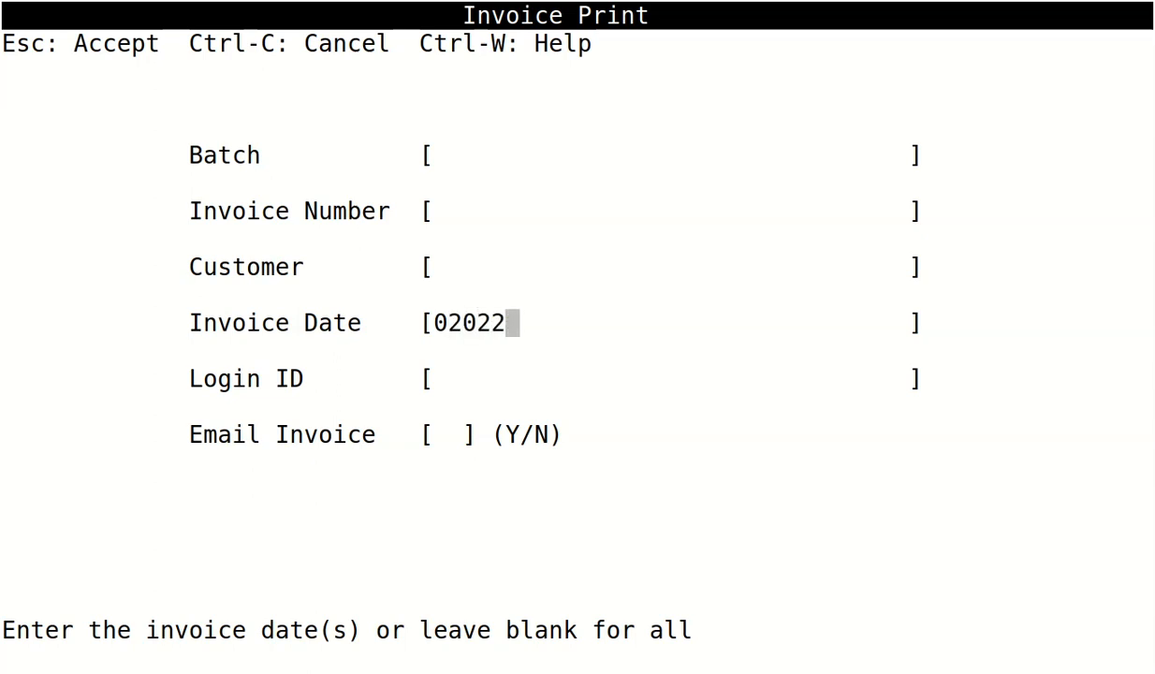
key(Escape)
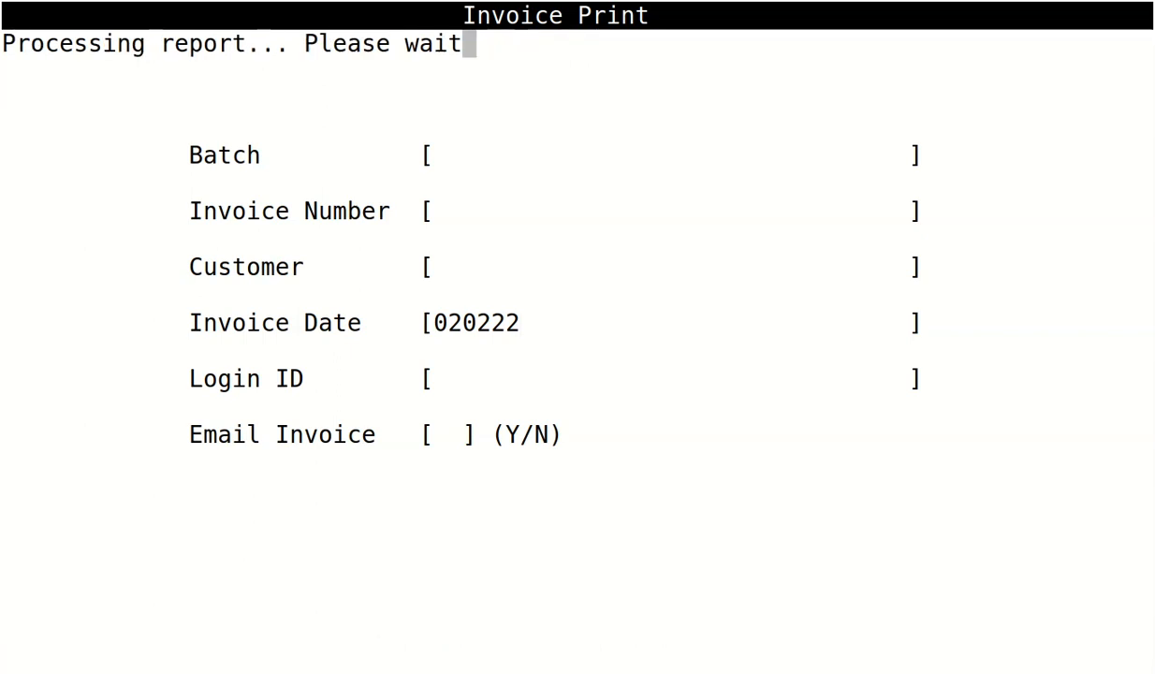
key(Return)
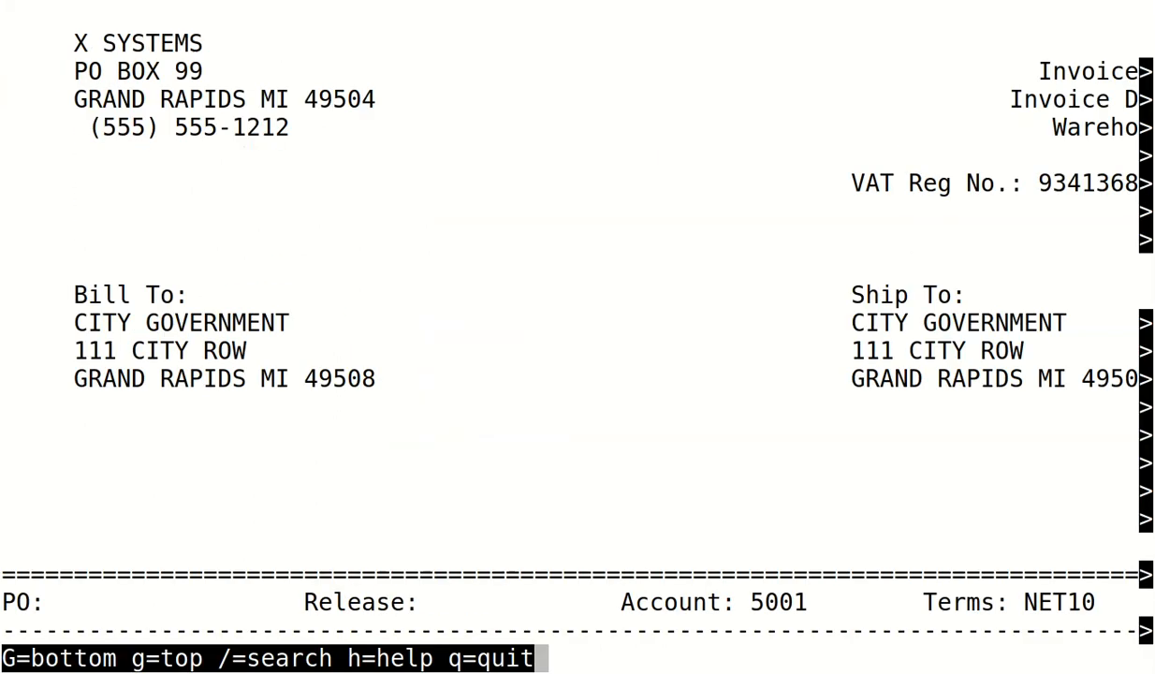
- Examine the printed invoice from the billing header down to its product description and quantity lines
key(Down)
key(Down)
key(Down)
key(Down)
key(Down)
key(Down)
key(Down)
key(Down)
key(Down)
key(Down)
key(Down)
key(Down)
key(Down)
key(Down)
key(Down)
key(Down)
key(Down)
key(Down)
key(Down)
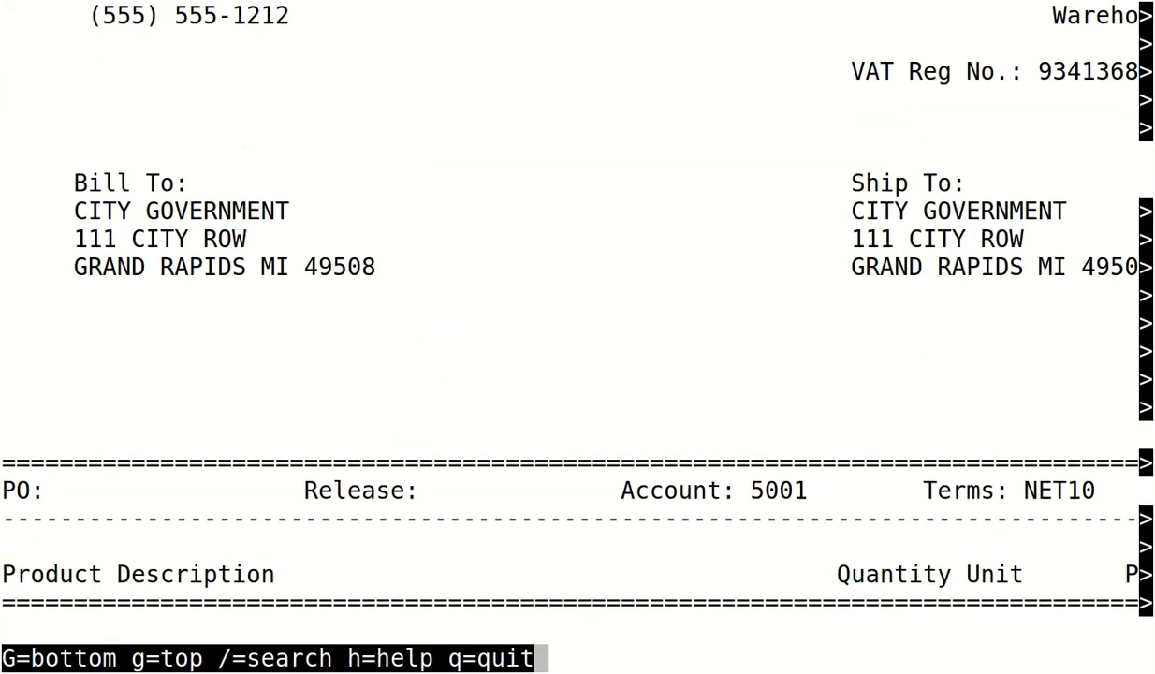
key(Down)
key(Down)
key(Down)
key(Down)
key(Down)
key(Down)
key(Down)
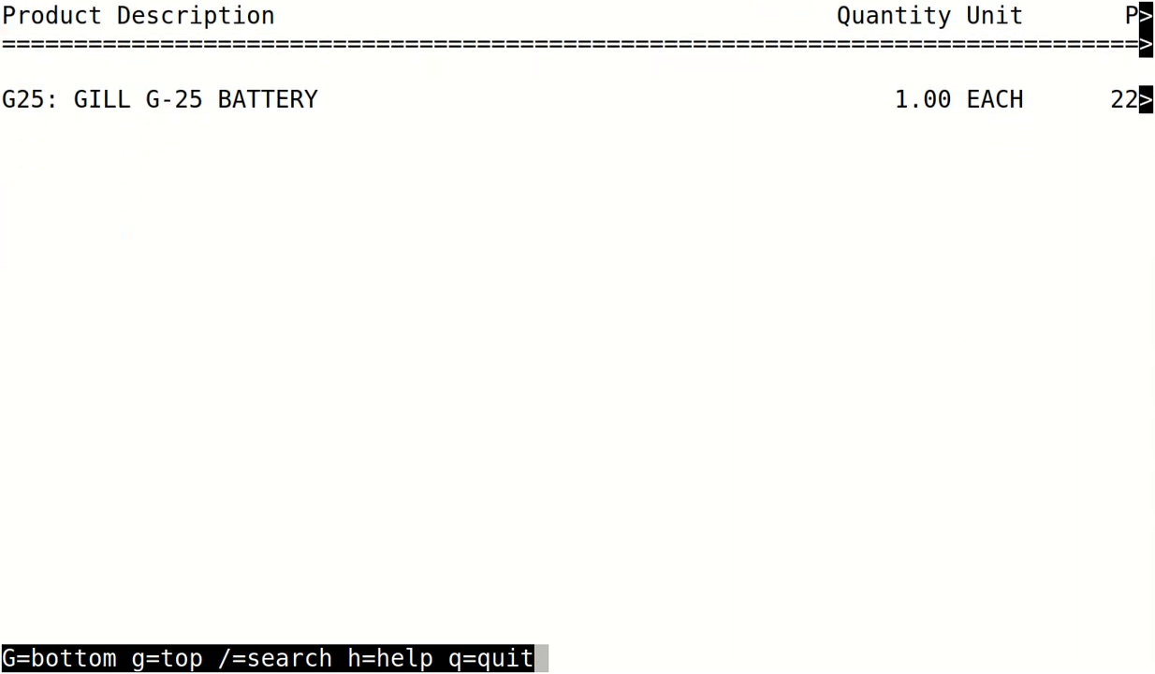
- Review the printed invoice from the product line back up to the company header, and exit to the Sales module
key(Up)
key(Up)
key(Up)
key(Up)
key(Up)
key(Up)
key(Up)
key(Up)
key(Up)
key(Up)
key(Up)
key(Up)
key(Up)
key(Up)
key(Up)
key(Up)
key(Up)
key(Up)
key(Up)
key(Up)
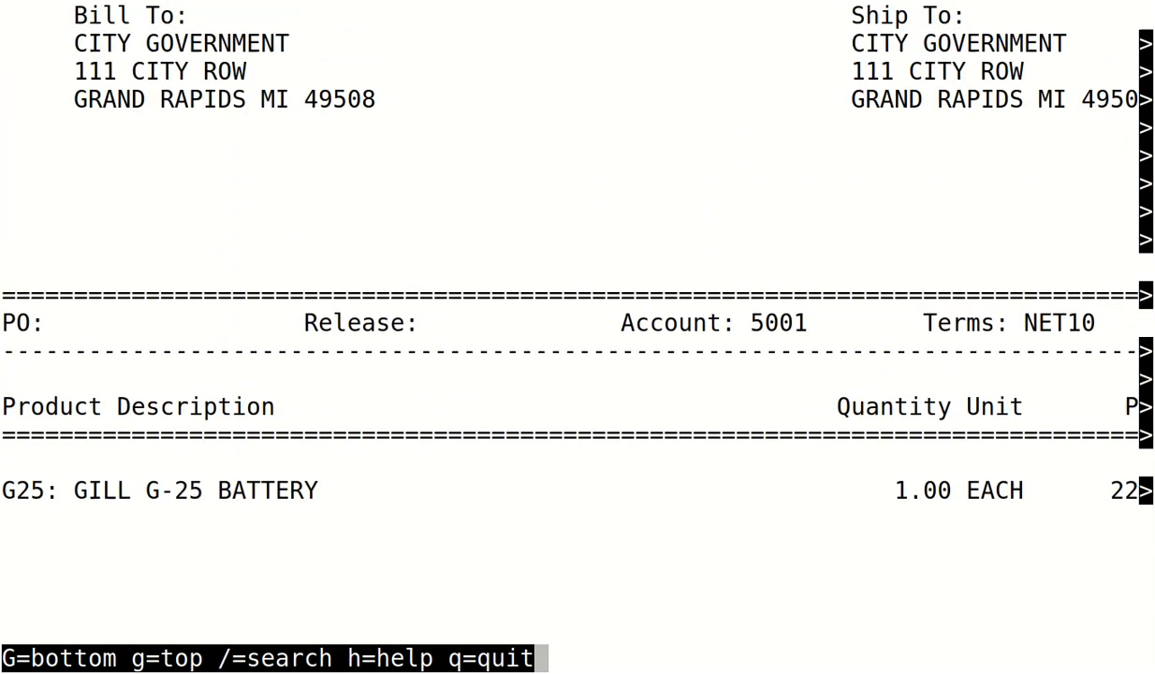
key(Right)
key(Left)
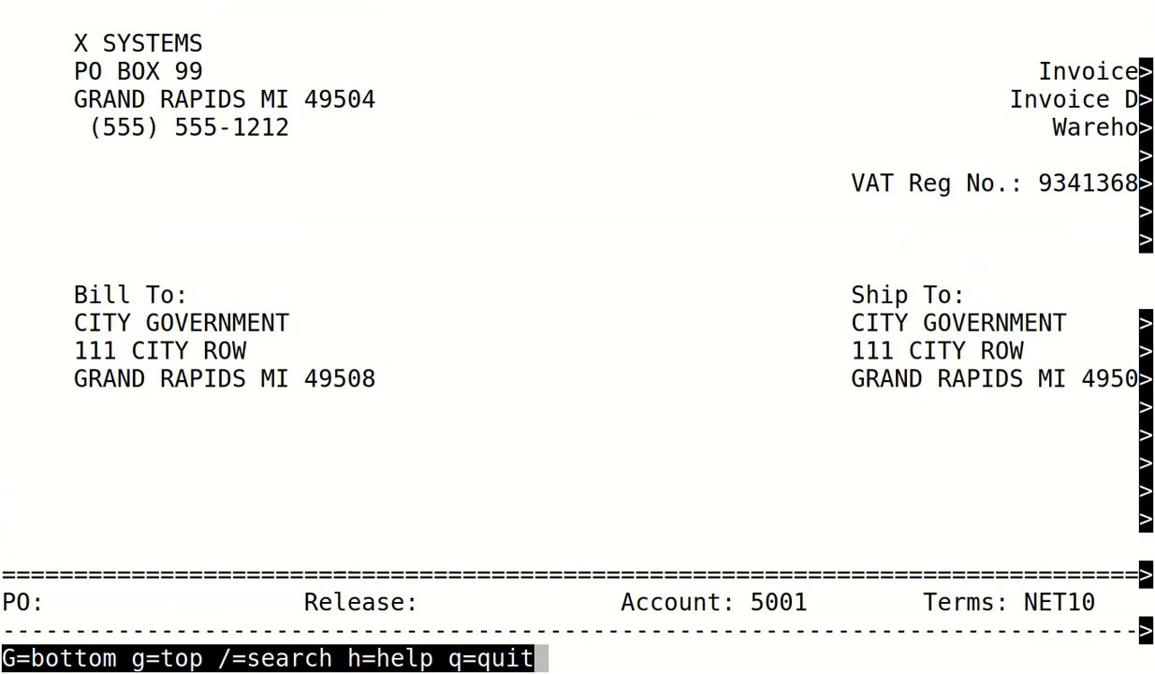
key(q)
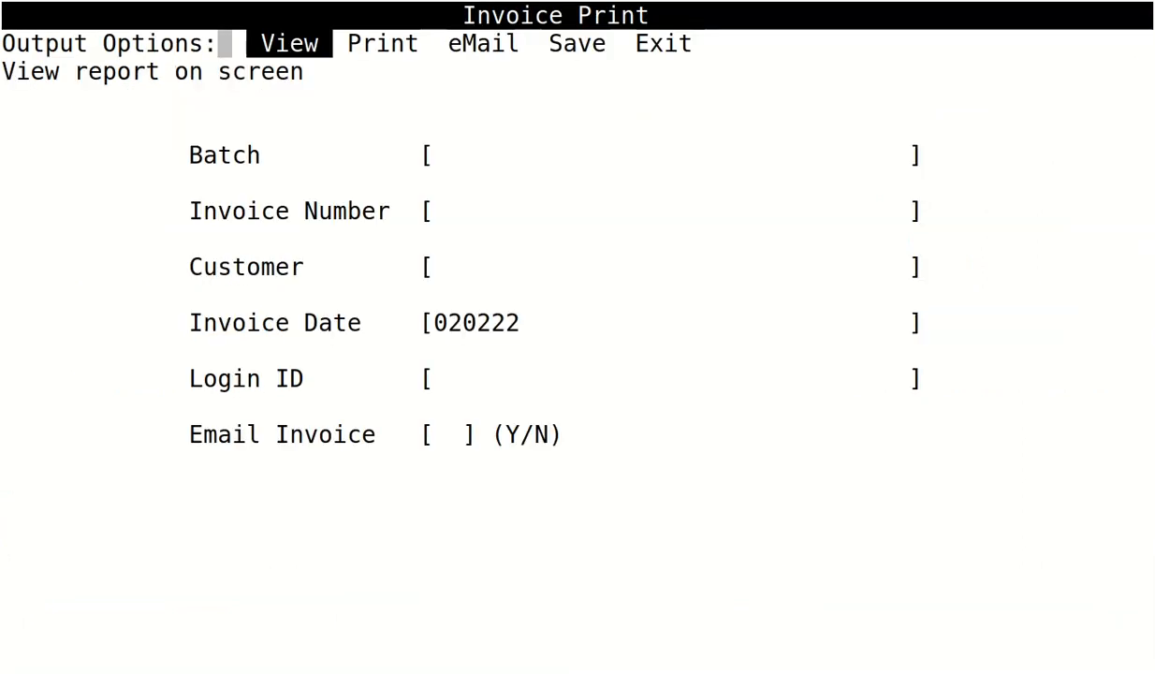
key(Escape)
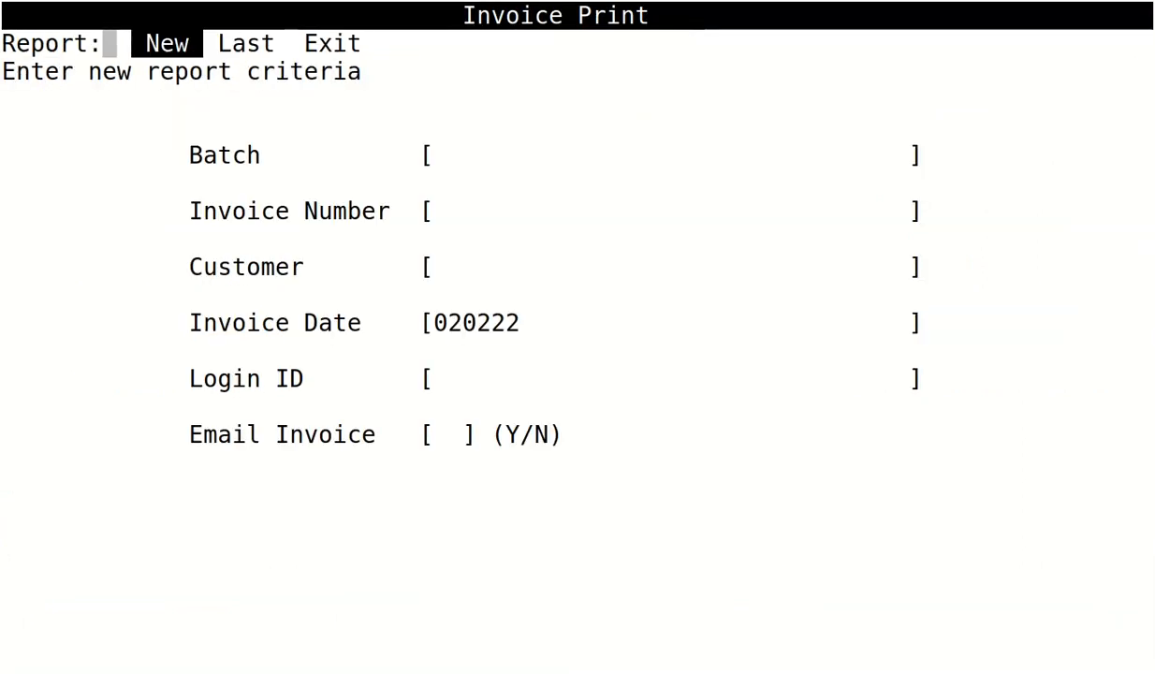
key(Escape)
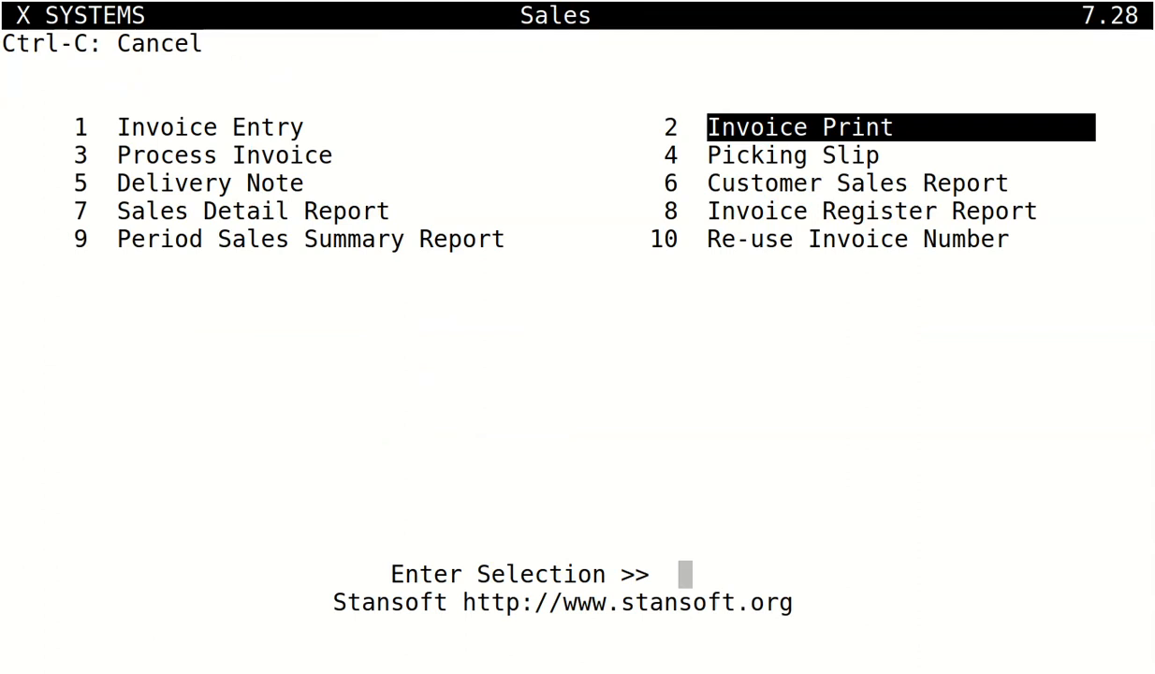
- Open Customer Account Display in Accounts Receivable, search for "city" and display the CITY GOVERNMENT account
key(Escape)
key(Right)
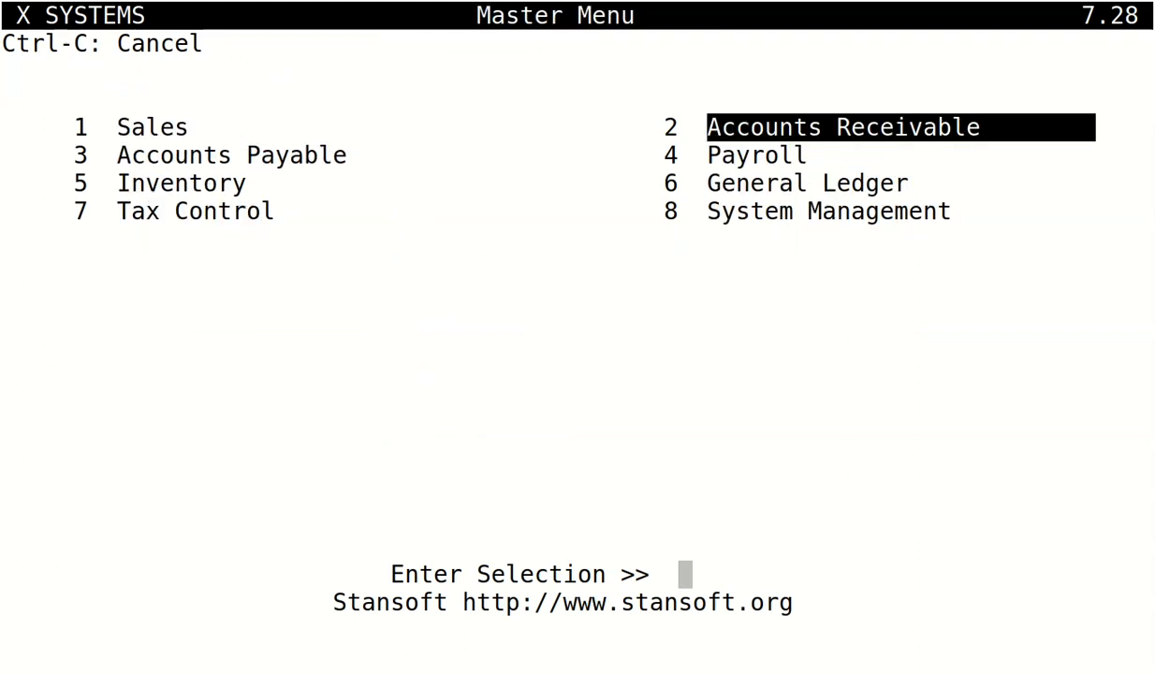
key(Return)
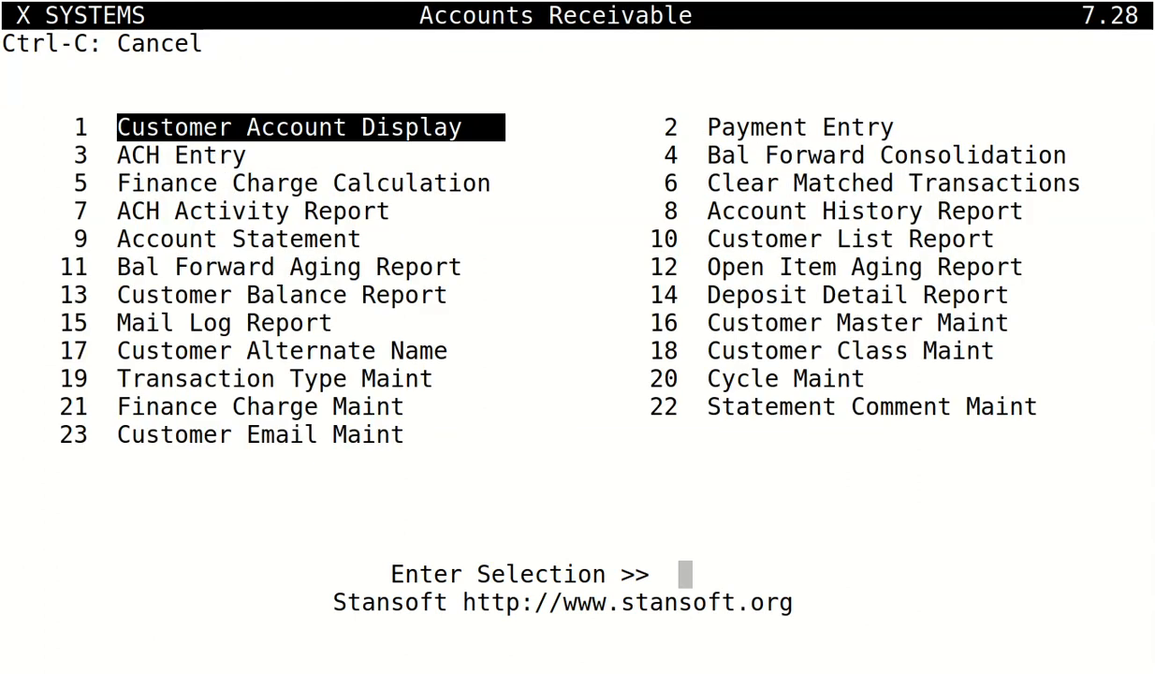
key(Return)
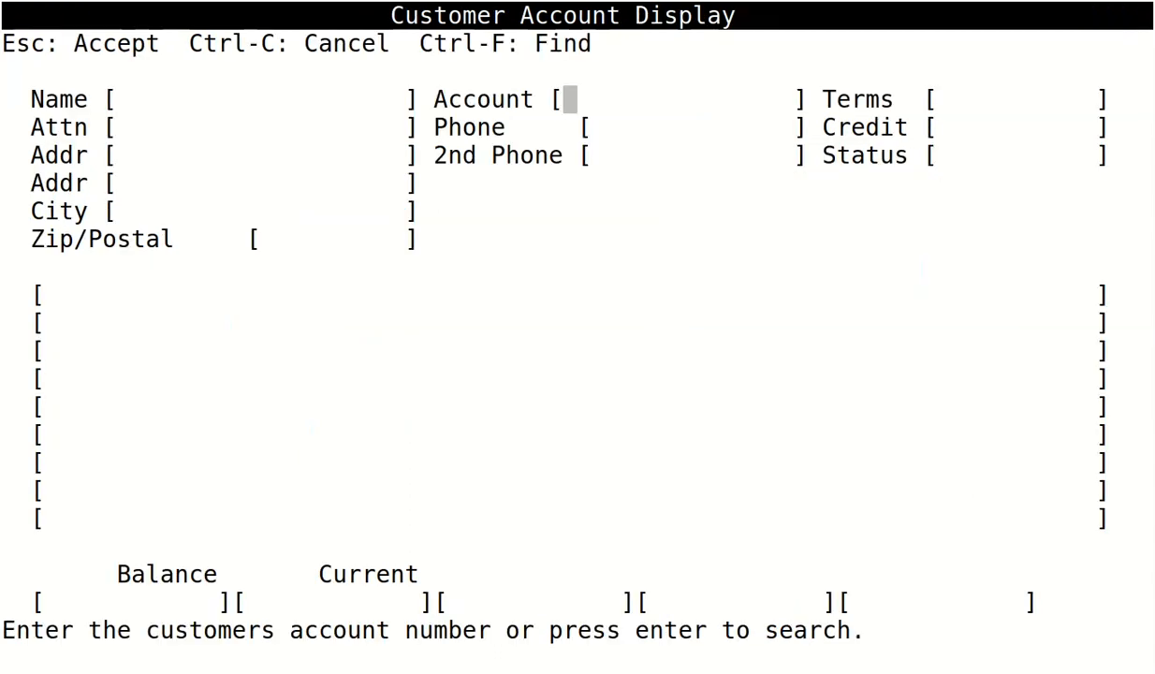
key(ctrl+f)
text(city)
key(Return)
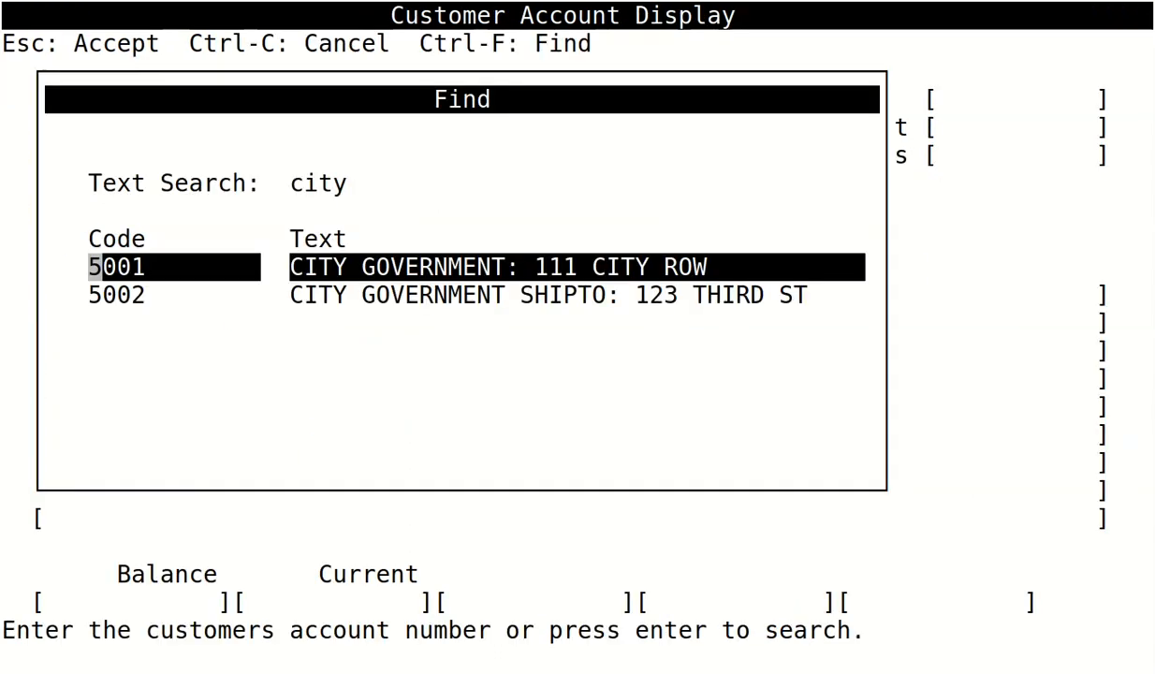
key(Return)
- View the product details of the 02/02/2022 sales entry, and exit back to the Accounts Receivable module
key(Down)
key(Down)
key(Down)
key(Down)
key(Down)
key(Down)
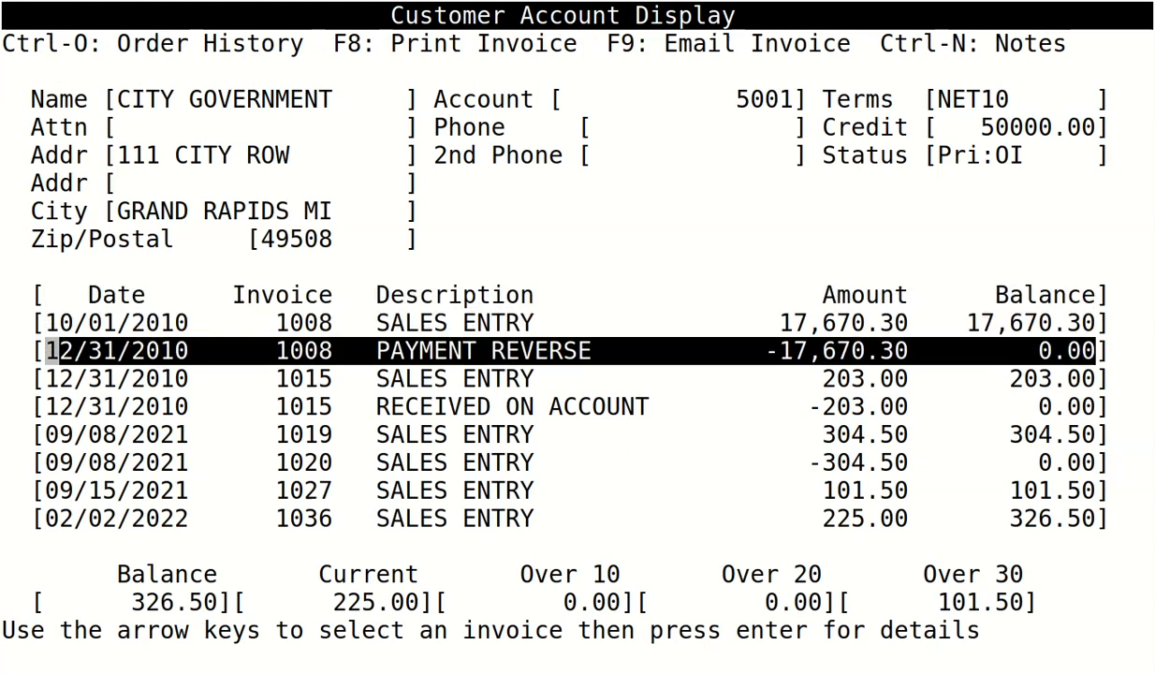
key(Down)
key(Down)
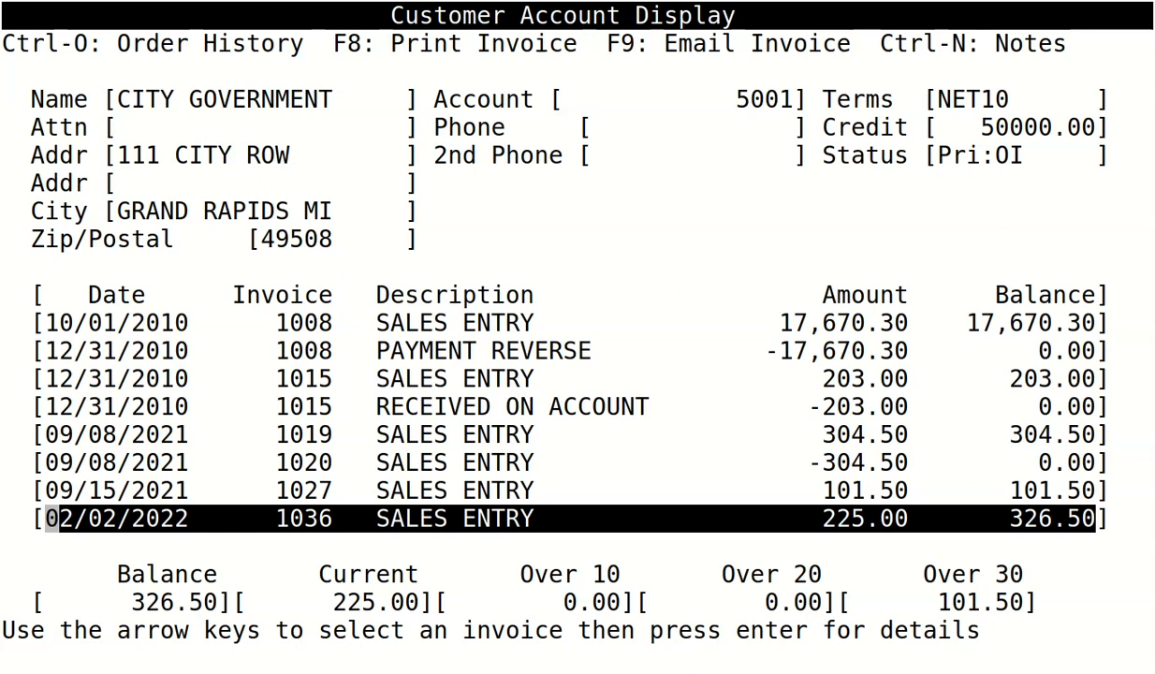
key(Return)
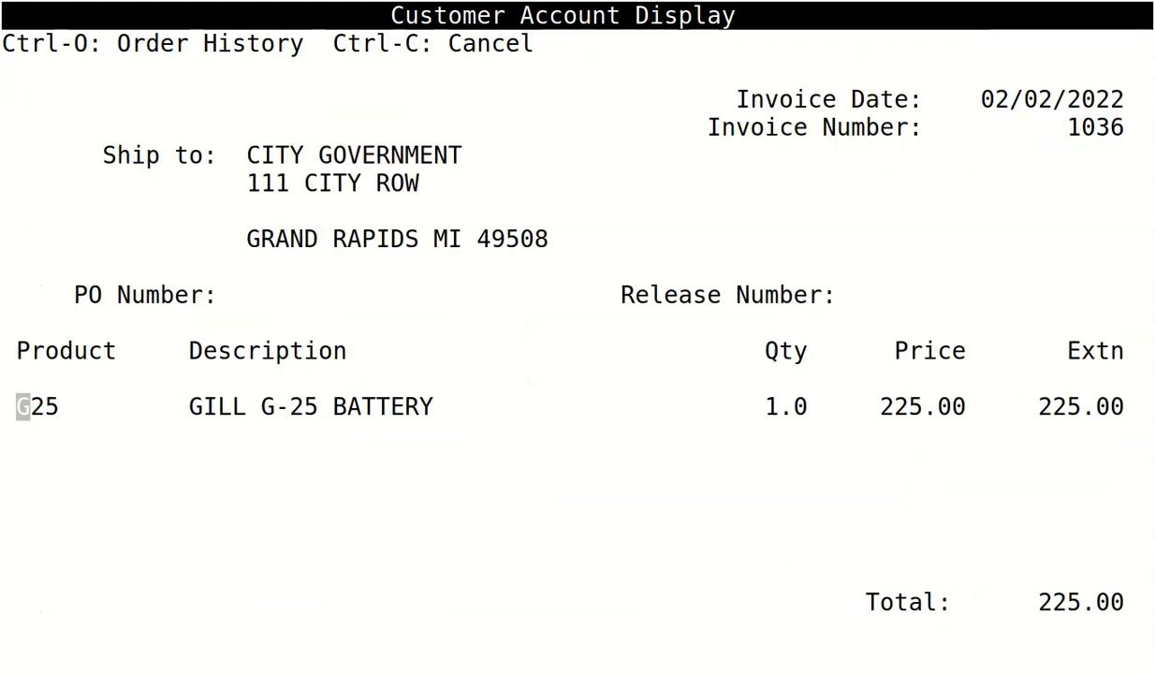
key(Down)
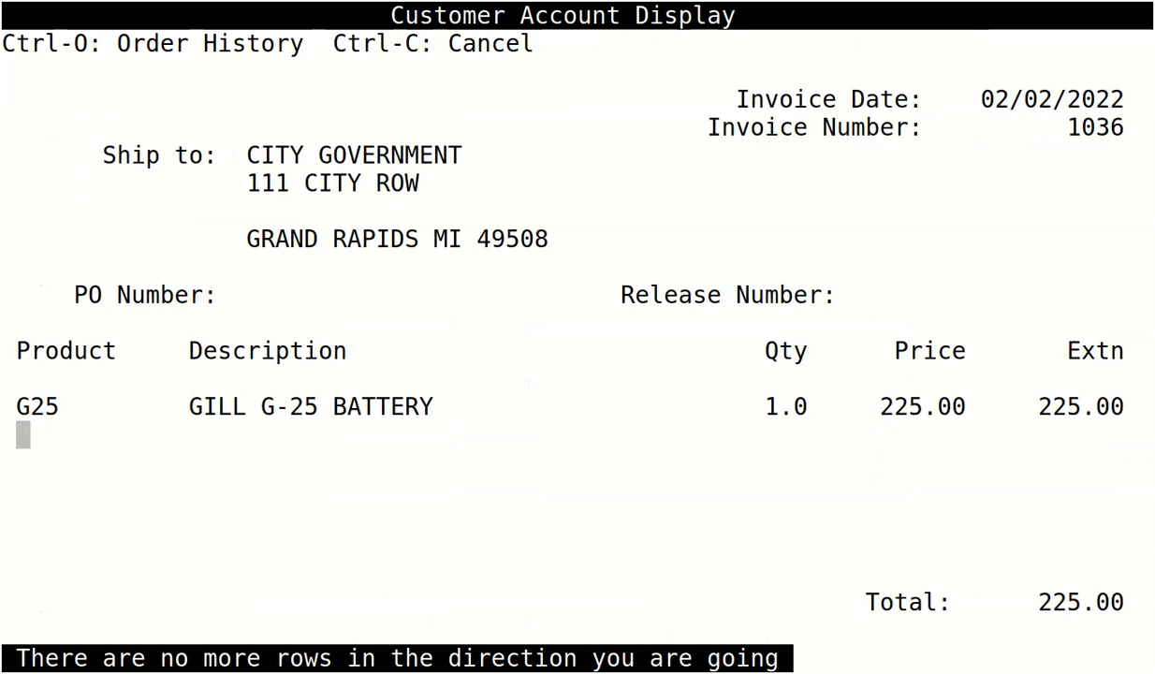
key(ctrl+c)
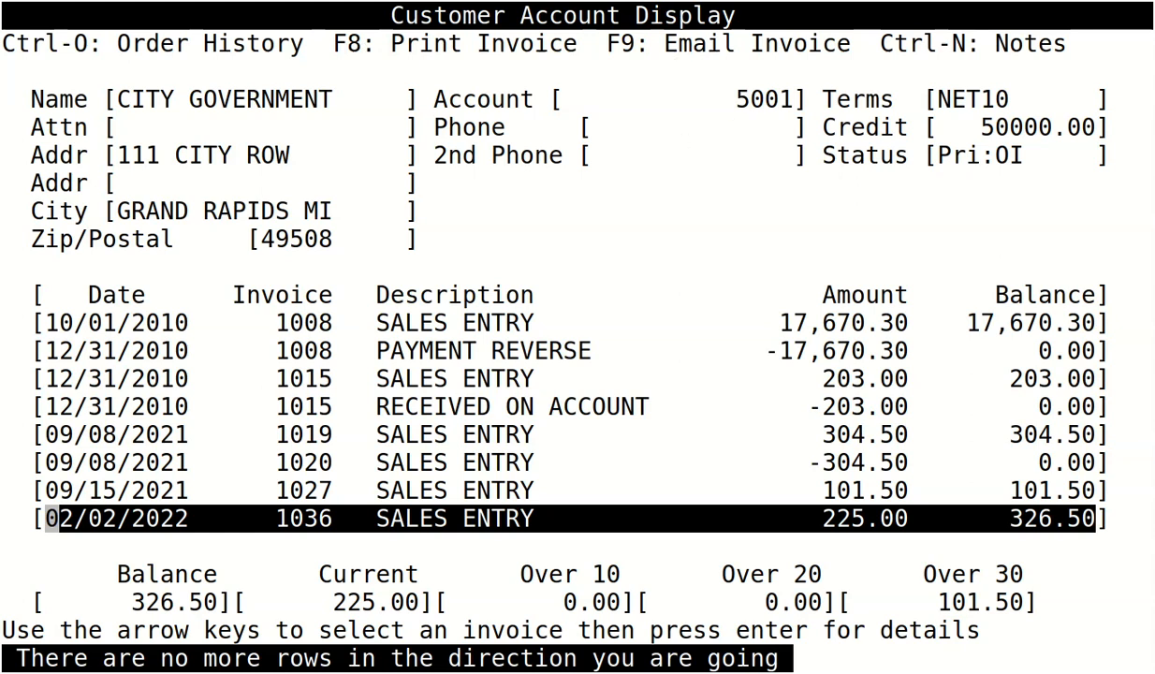
key(Escape)
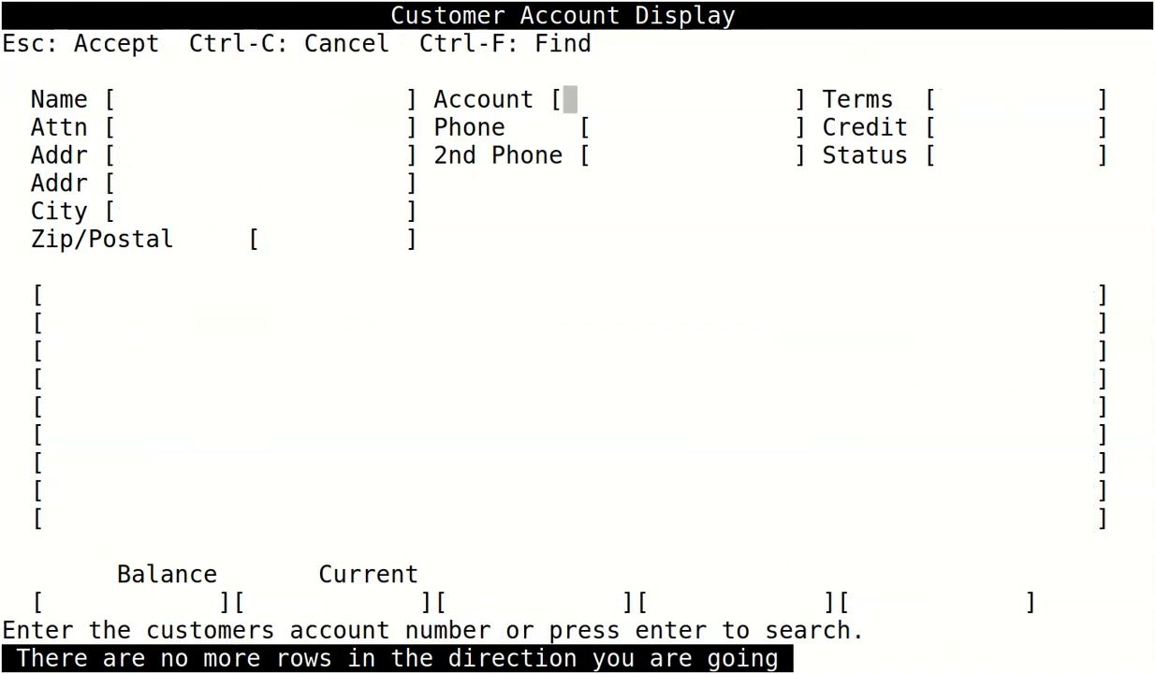
key(Escape)
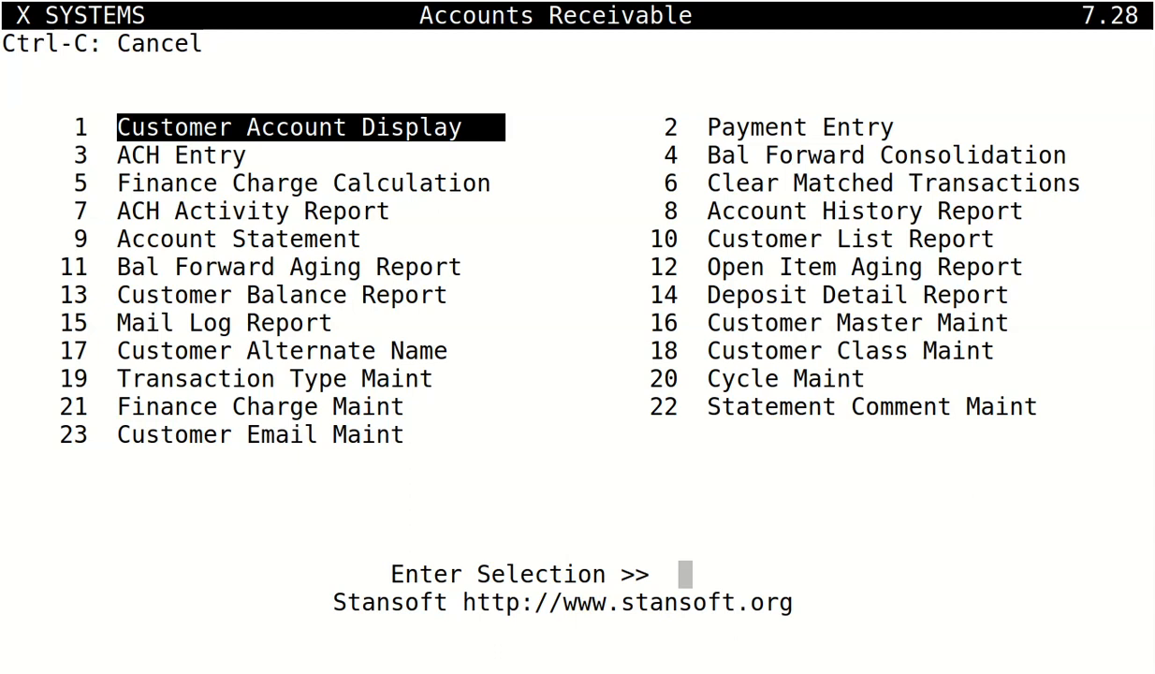
- Start a Payment Entry batch with profit center 0, batch date 020222 and deposit number 14
key(Right)
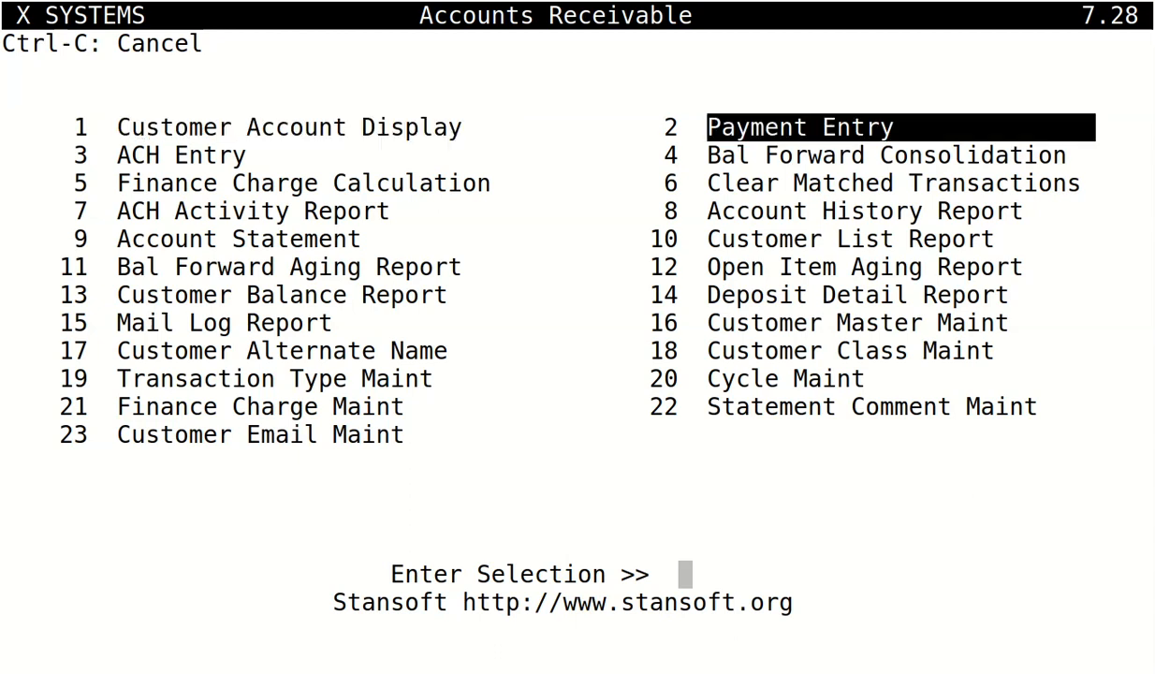
key(Return)
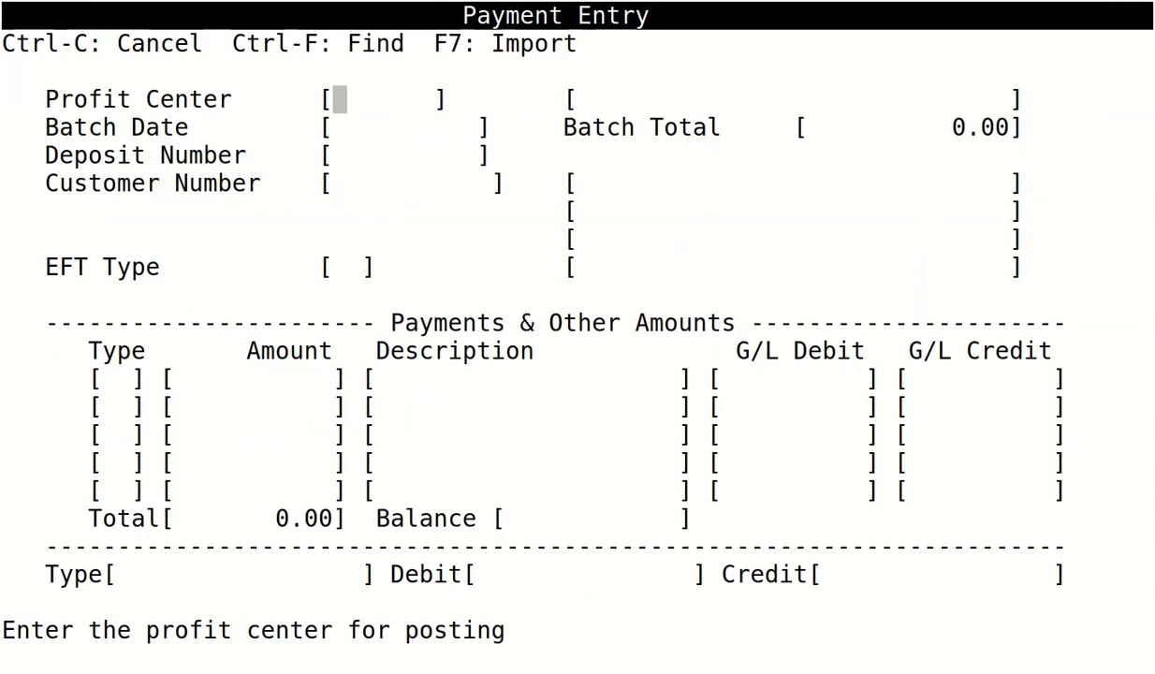
text(0)
key(Return)
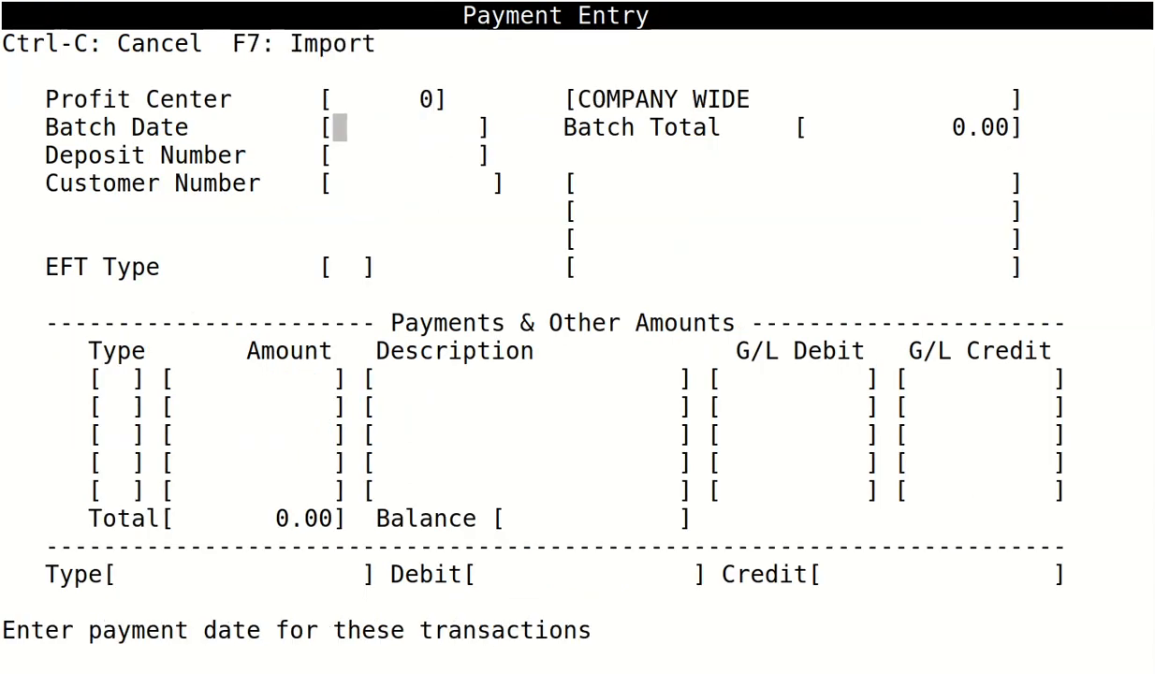
text(020222)
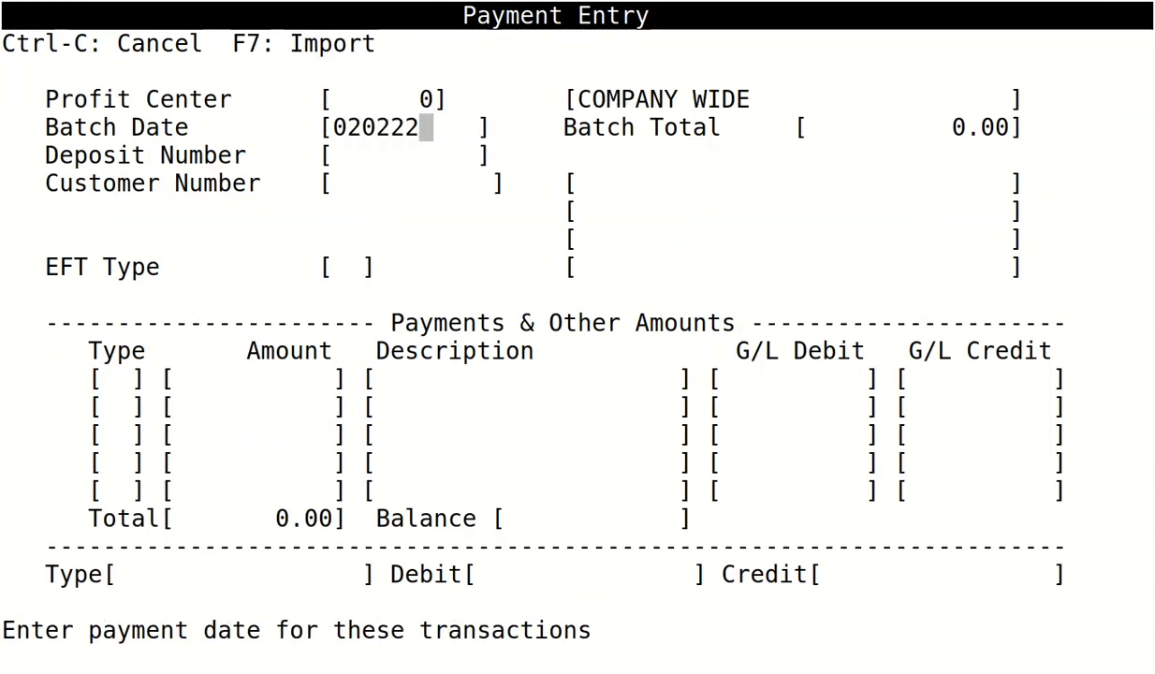
key(Return)
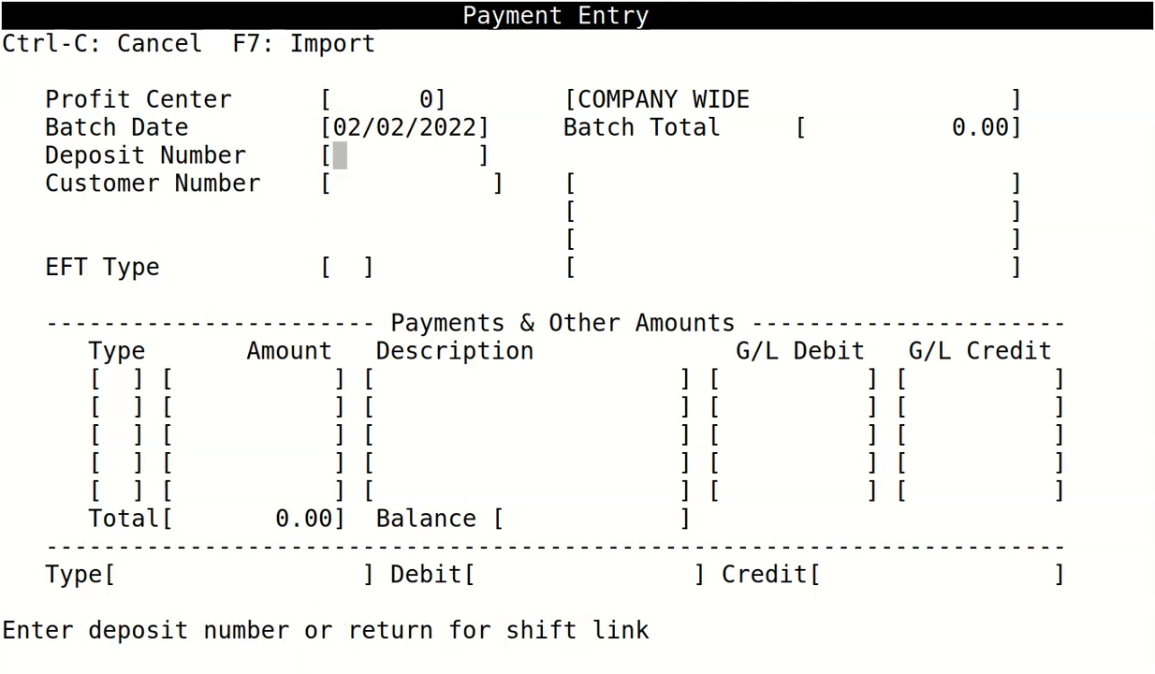
text(14)
key(Return)
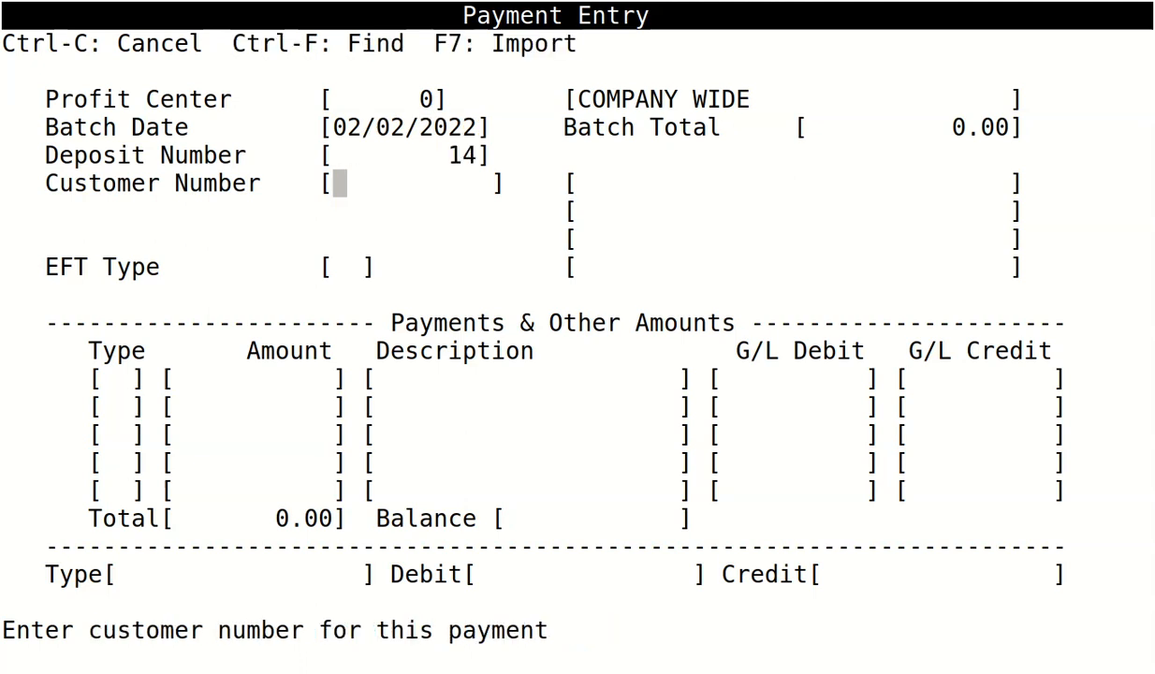
- Find the payment's customer by searching for "city", choose CITY GOVERNMENT, and leave the EFT type blank
key(ctrl+f)
text(city )
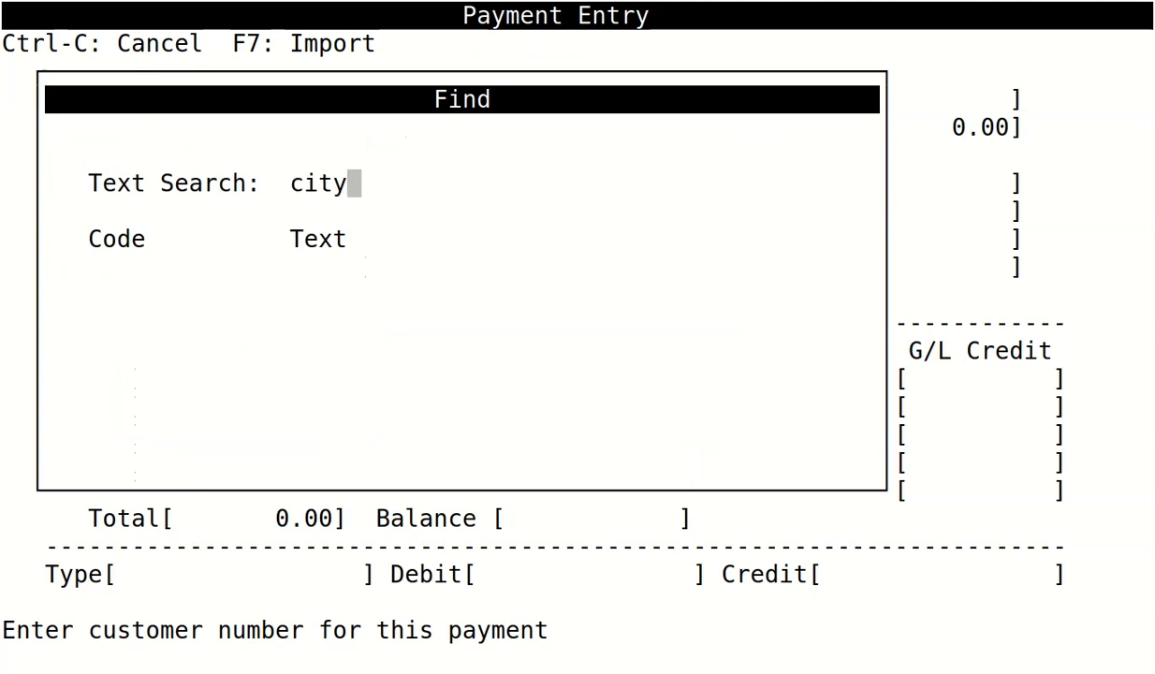
text(ci)
key(Return)
text(city)
key(Return)
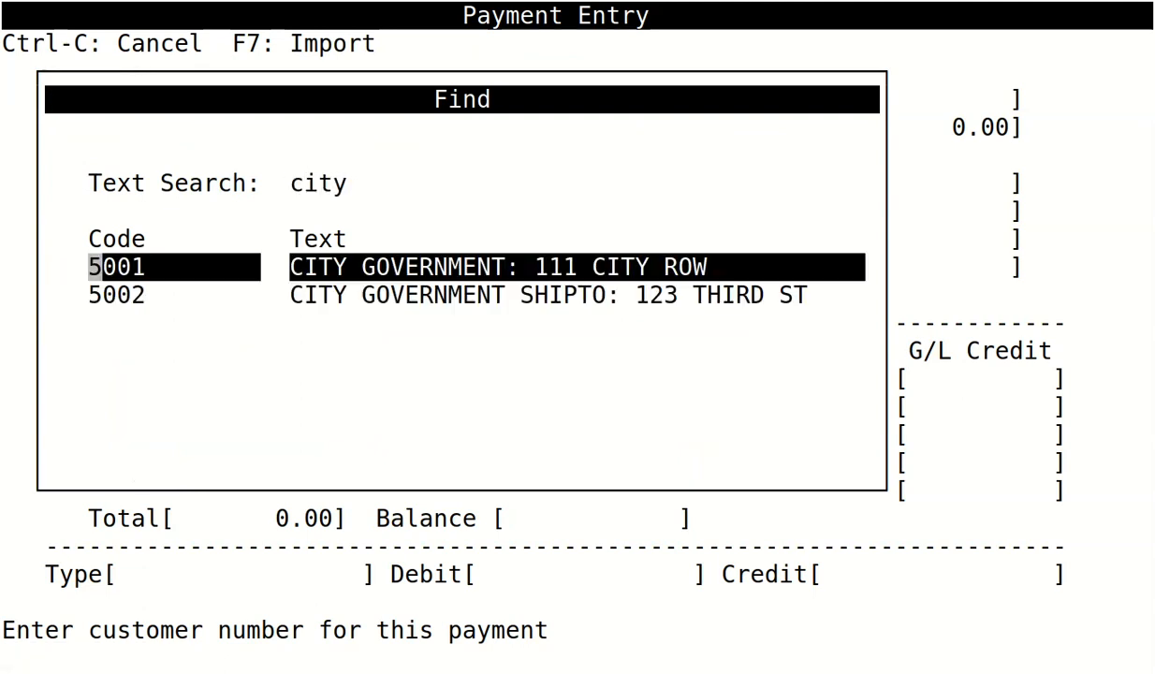
key(Return)
key(Return)
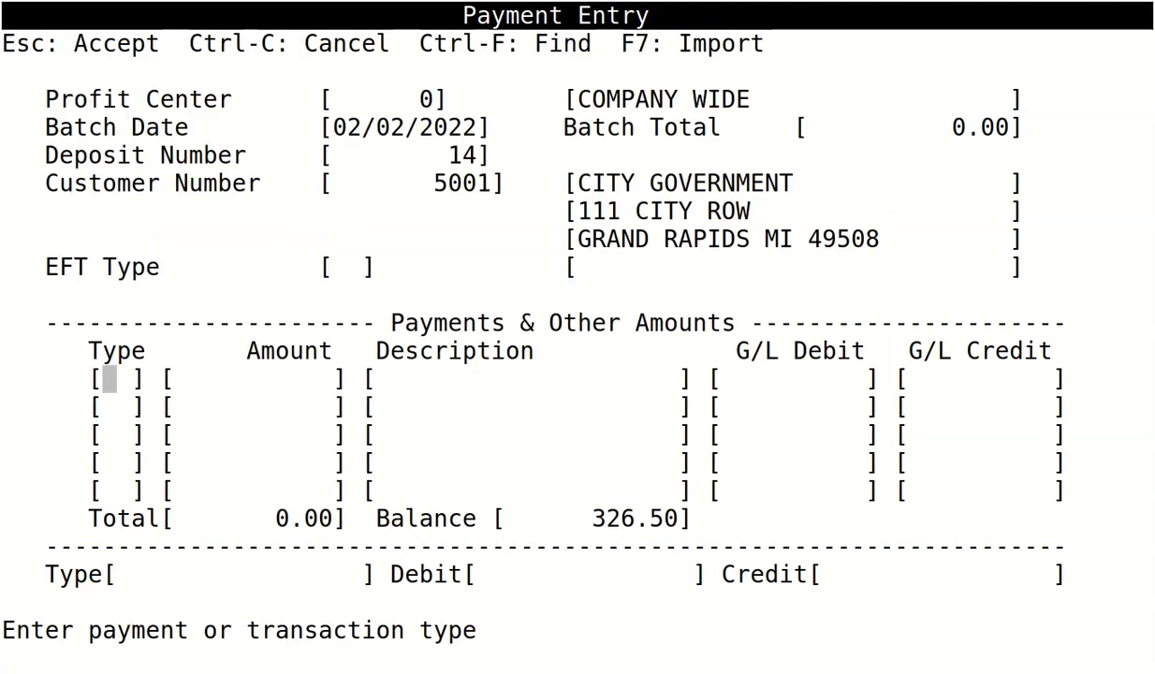
- Enter a type 01 payment of 225 with no description, and accept it for distribution
text(01)
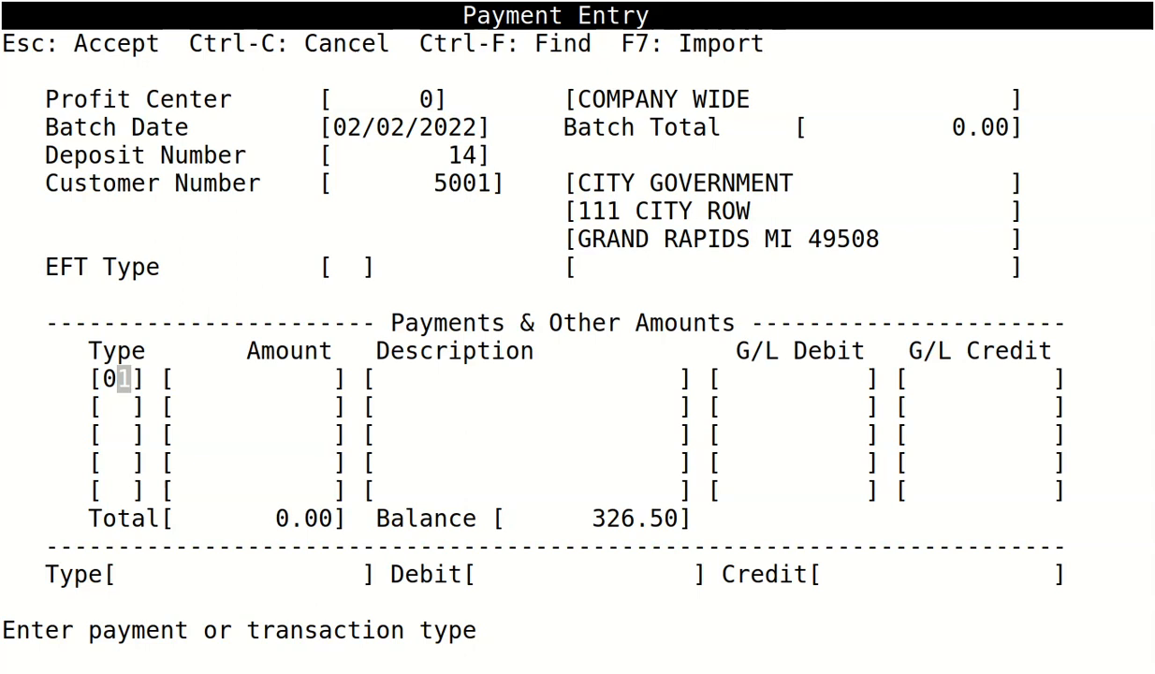
key(Return)
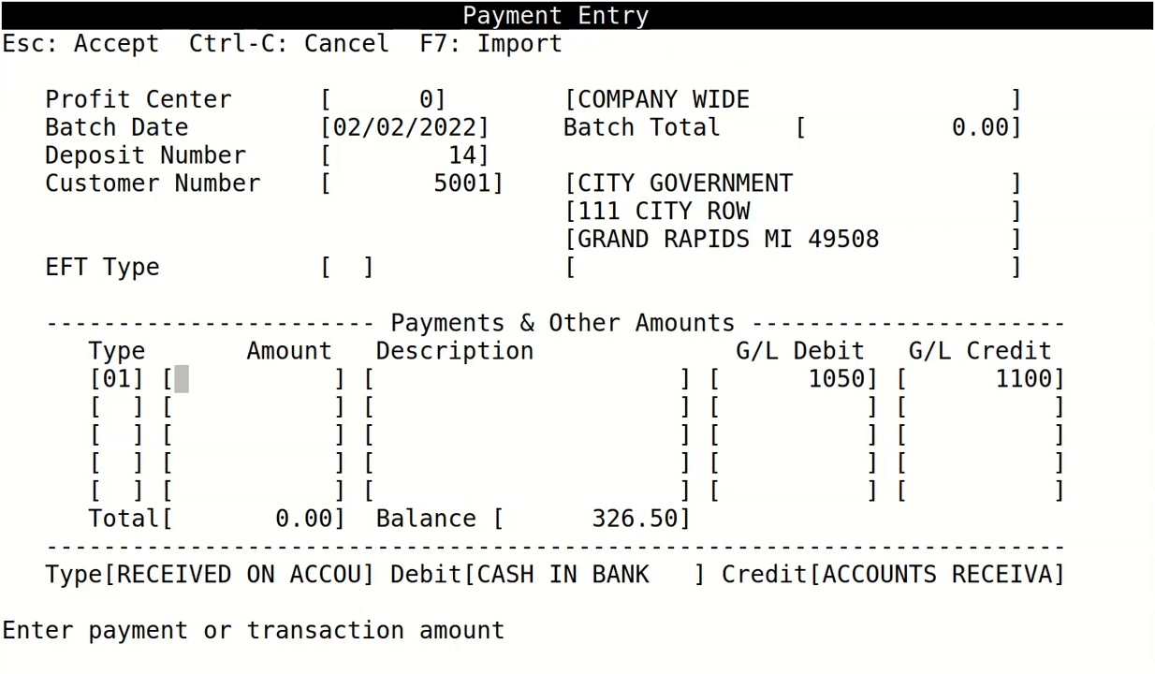
text(225)
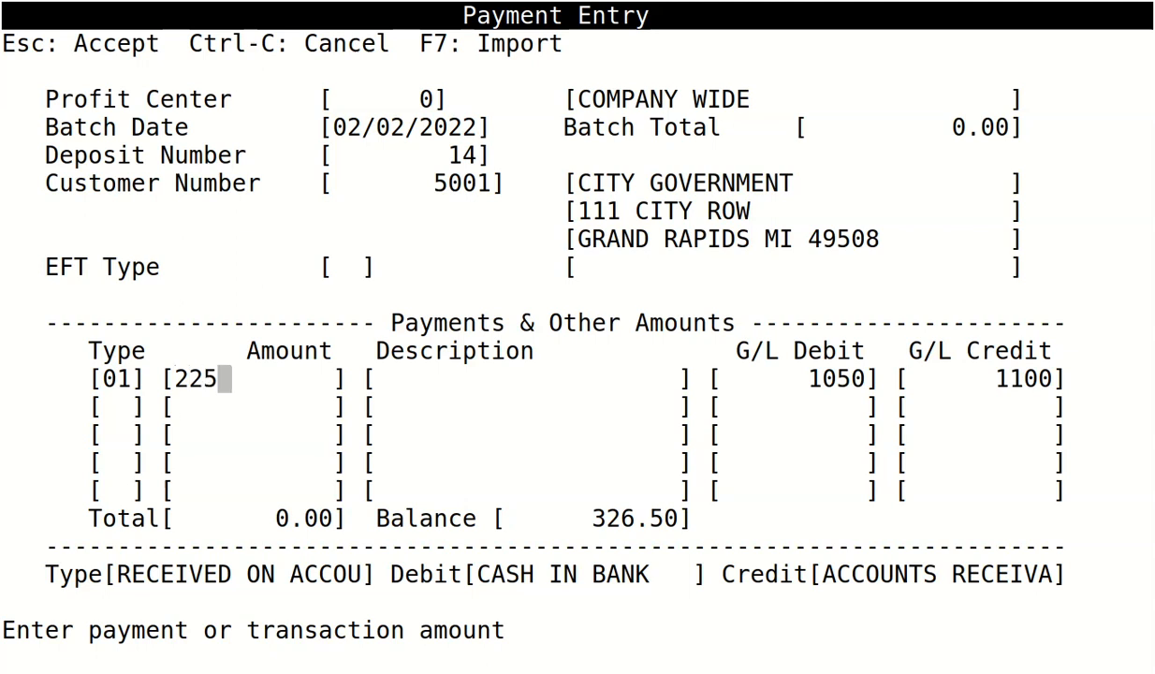
key(Return)
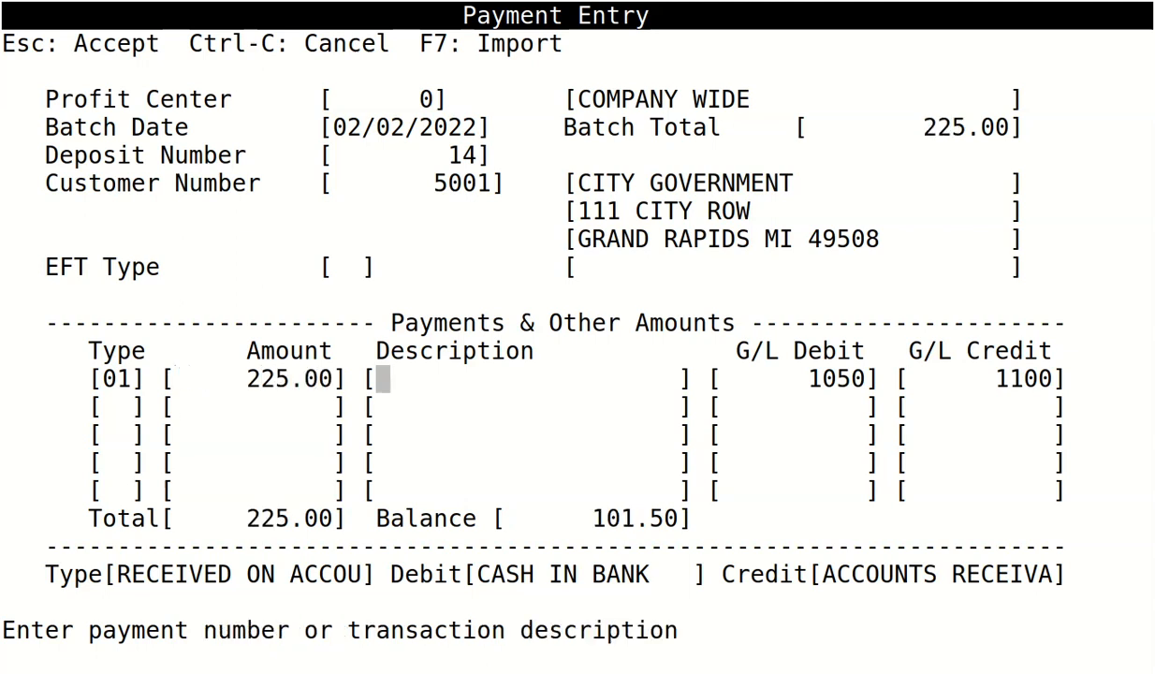
key(Escape)
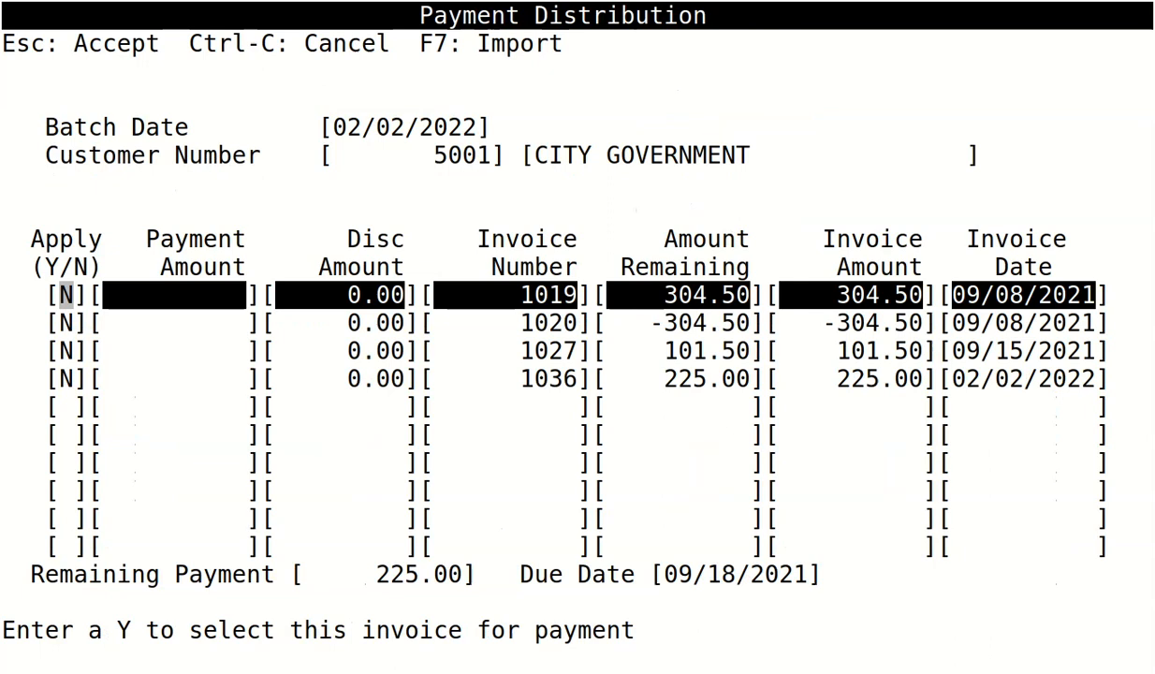
- Apply the payment to the invoice dated 02/02/2022, save the distribution, and leave the current payment batch
key(Down)
key(Down)
key(Down)
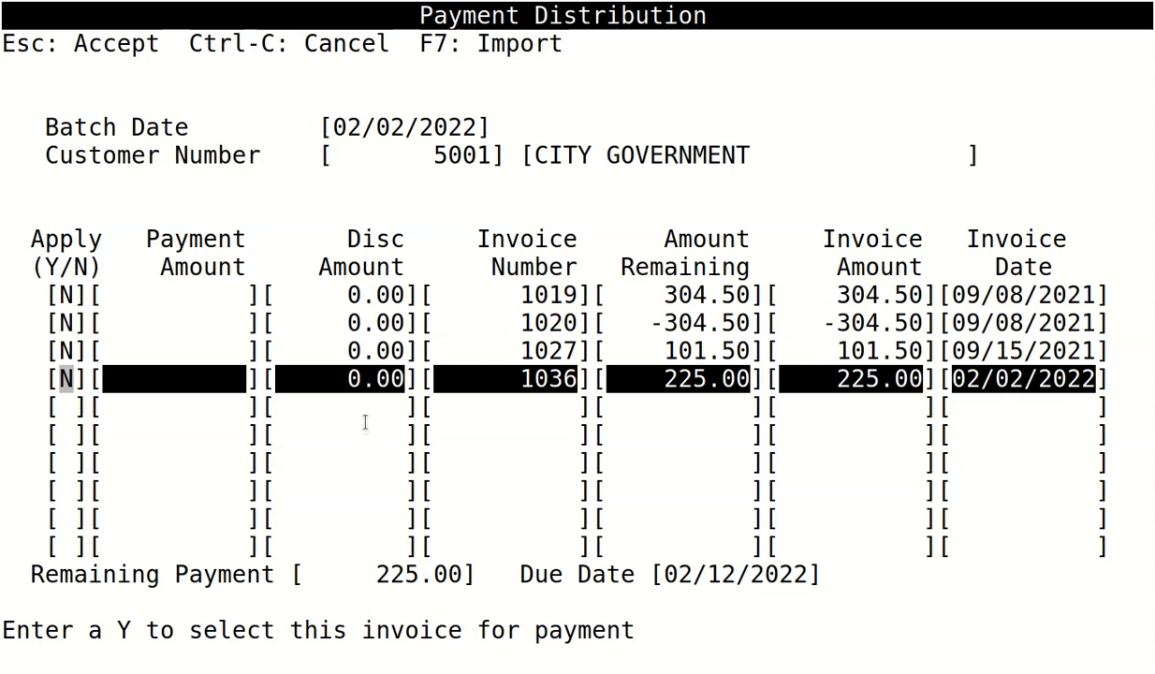
text(Y)
key(Return)
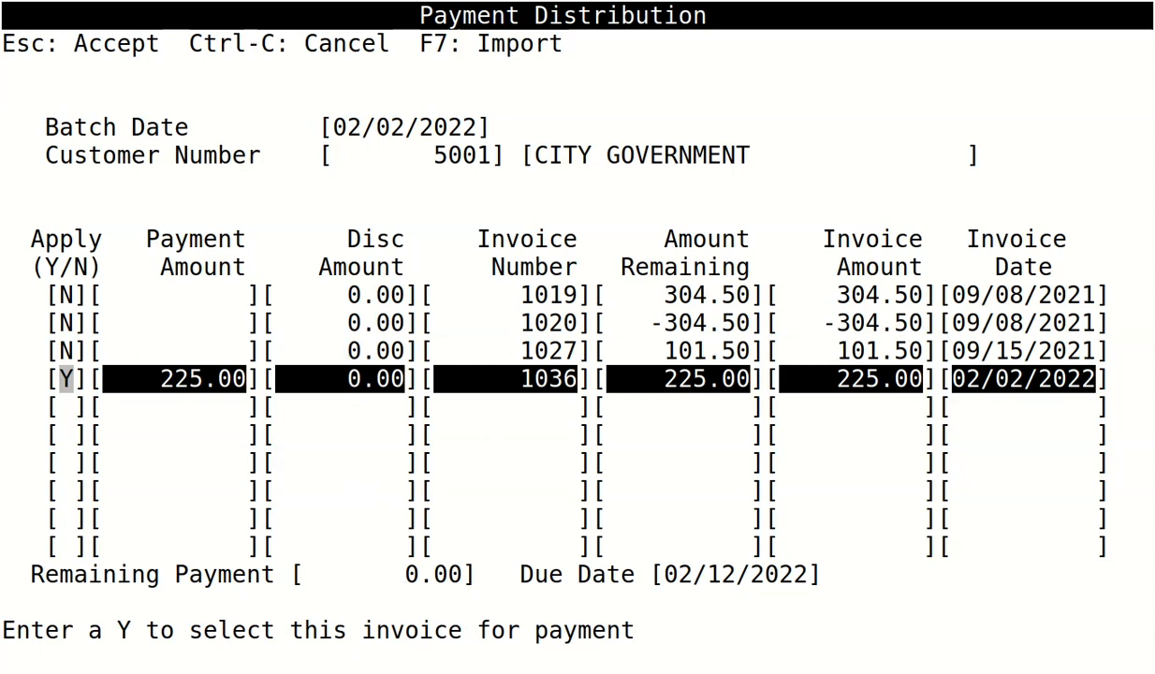
key(Escape)
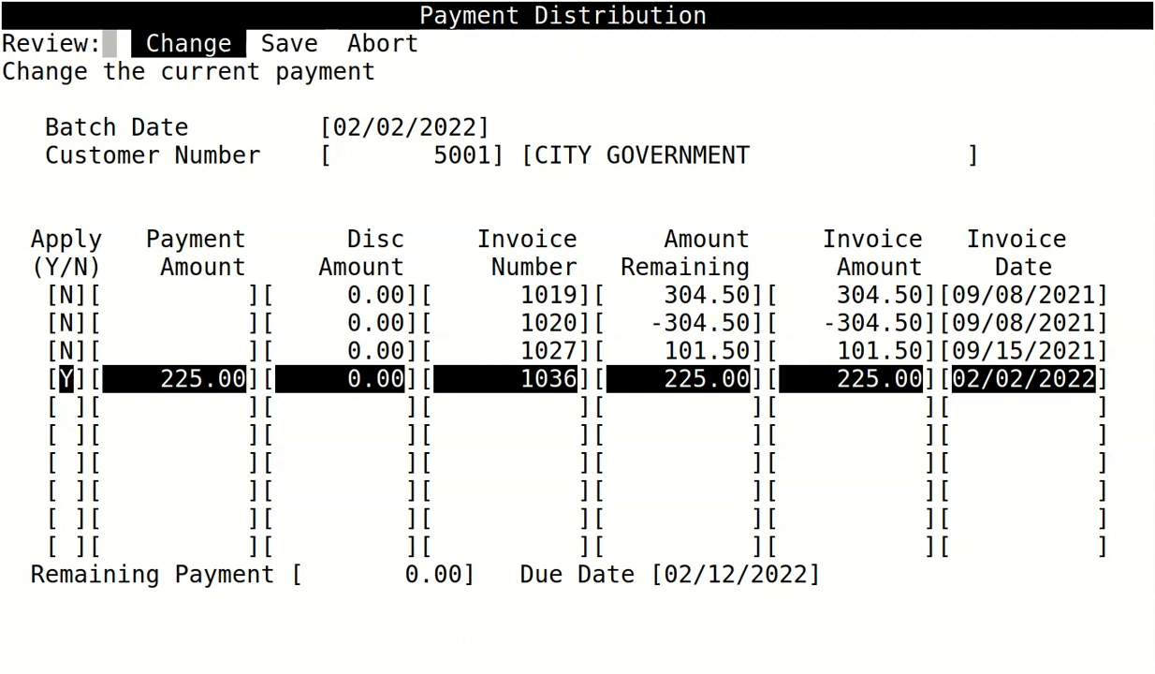
key(Right)
key(Return)
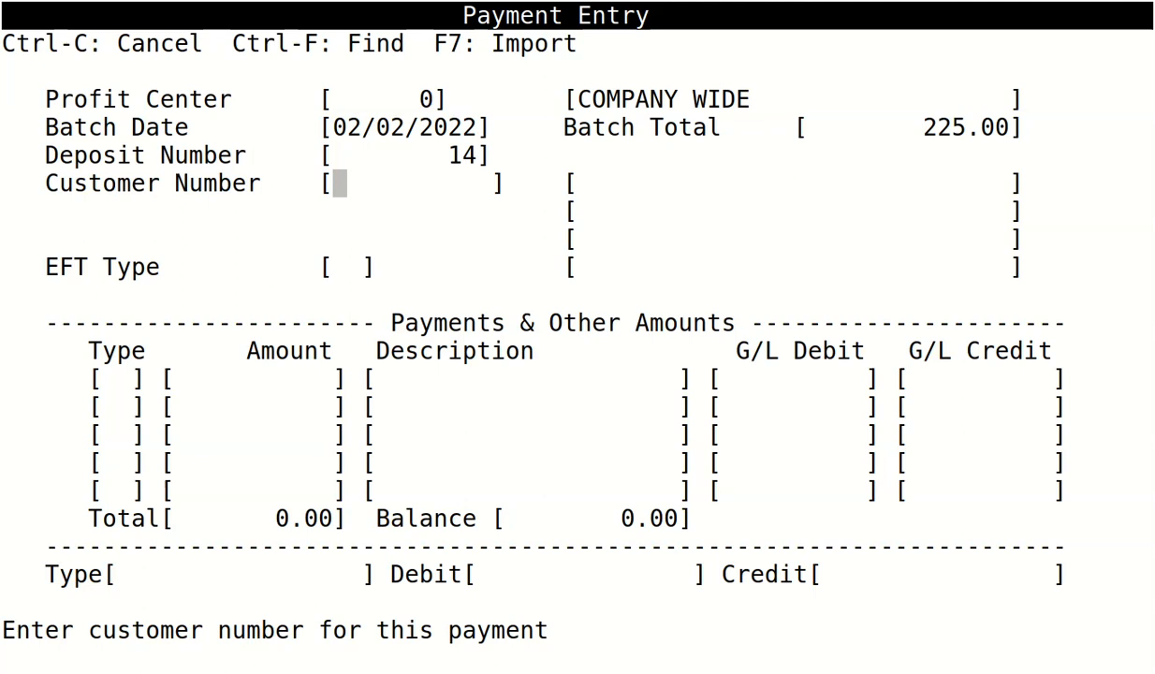
key(ctrl+c)
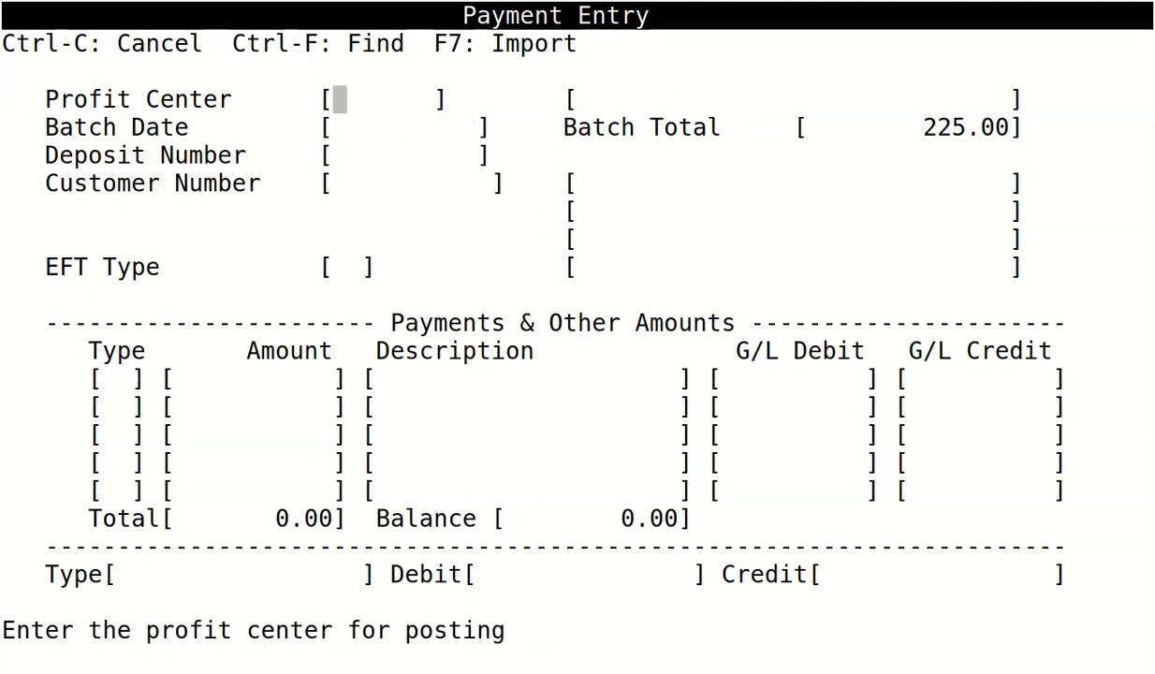
- Leave Payment Entry, open Customer Account Display, search for "city", and choose the CITY GOVERNMENT account
key(ctrl+c)
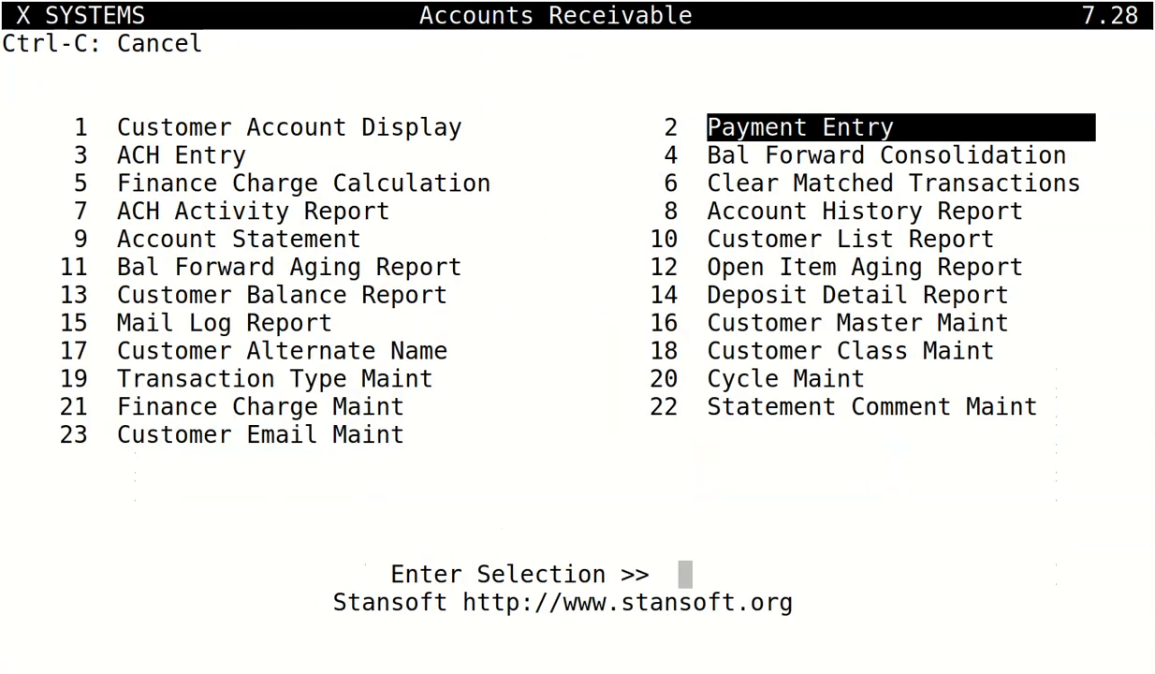
key(Left)
key(Return)
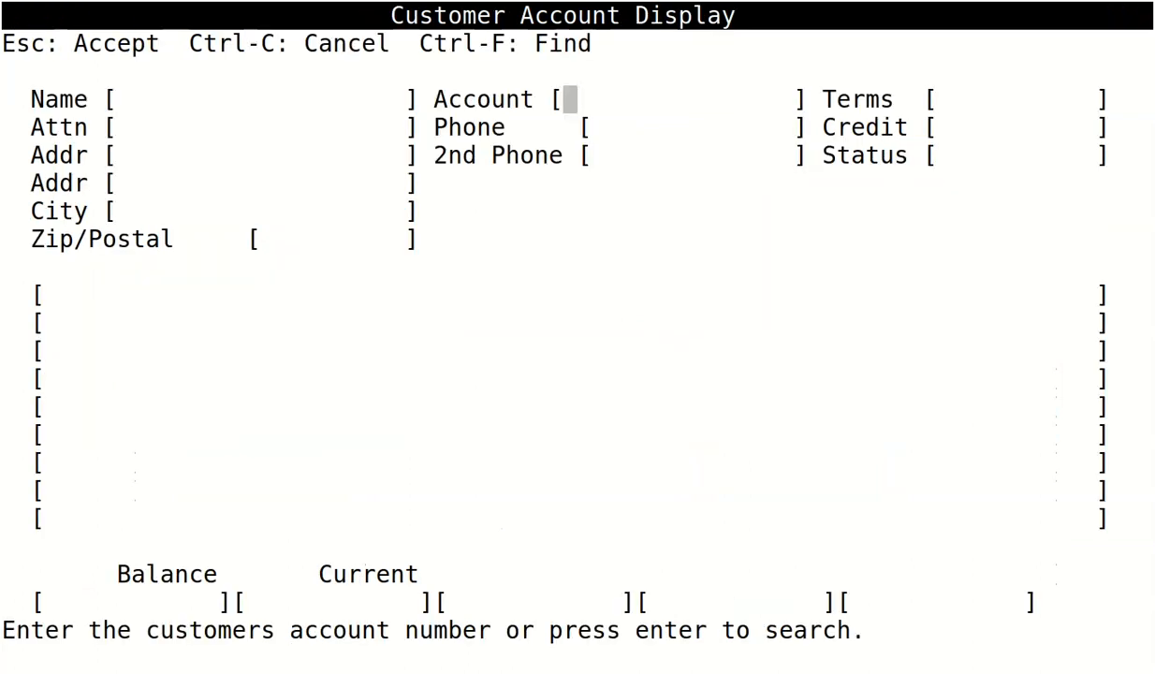
key(ctrl+f)
text(city)
key(Return)
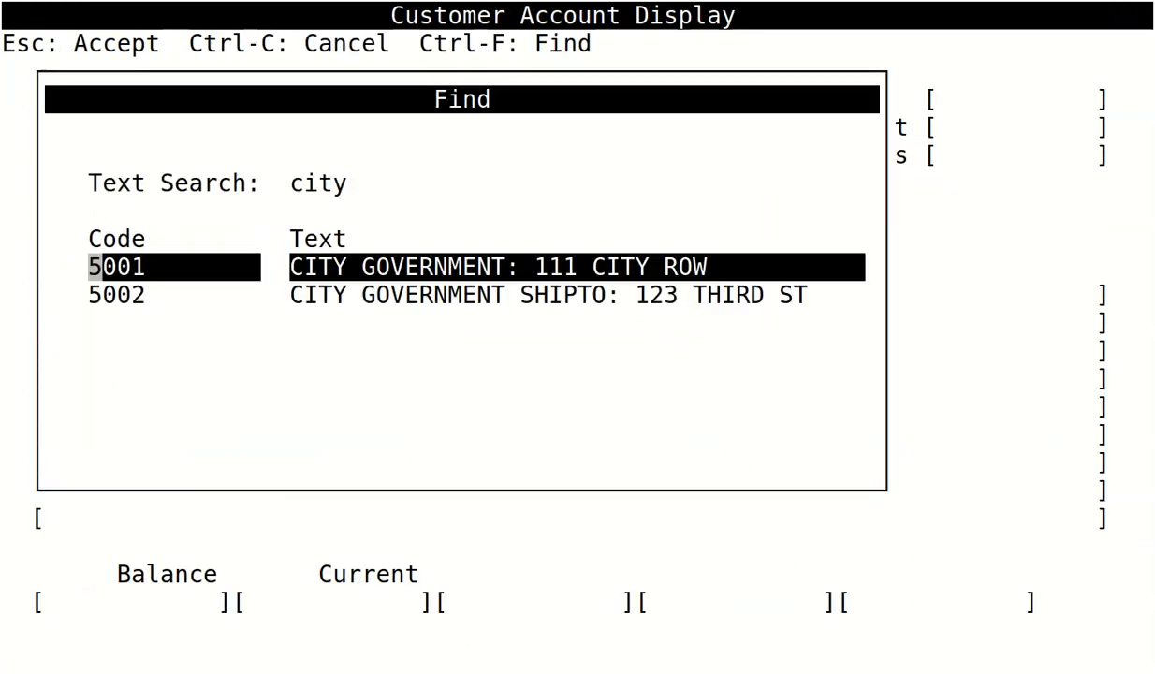
key(Return)
- Examine the account's transactions down to the 02/02/2022 sales entry and its payment, and leave the account display
key(Down)
key(Down)
key(Down)
key(Down)
key(Down)
key(Down)
key(Down)
key(Down)
key(Down)
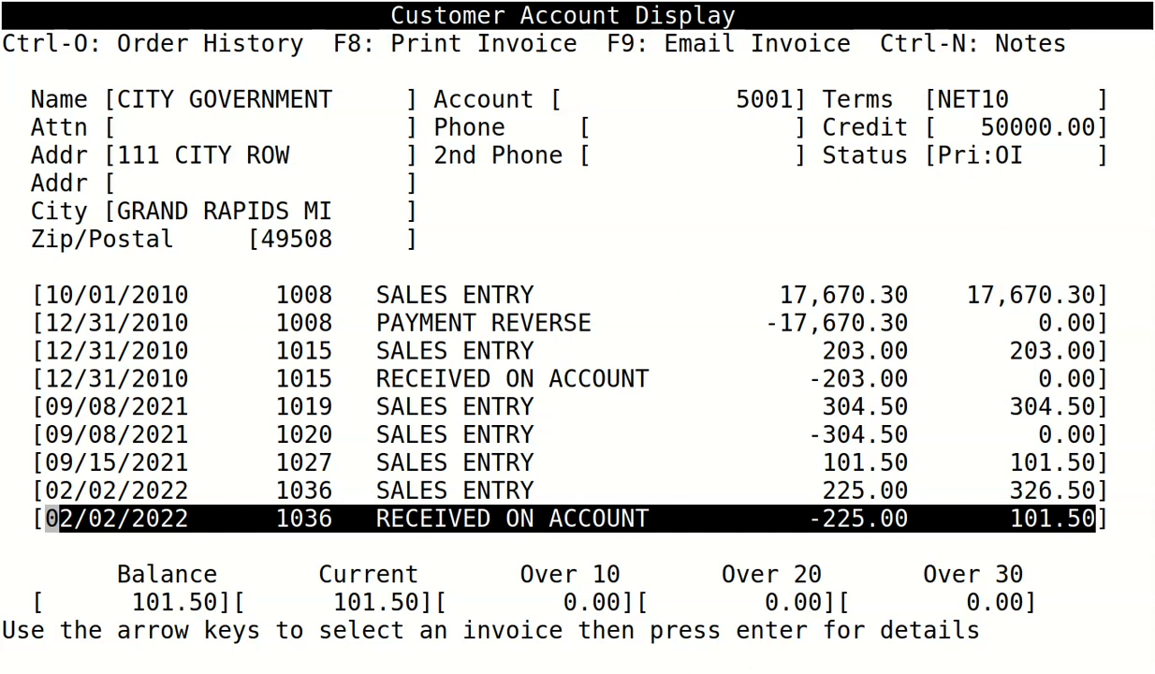
key(Up)
key(Down)
key(Down)
key(Up)
key(Up)
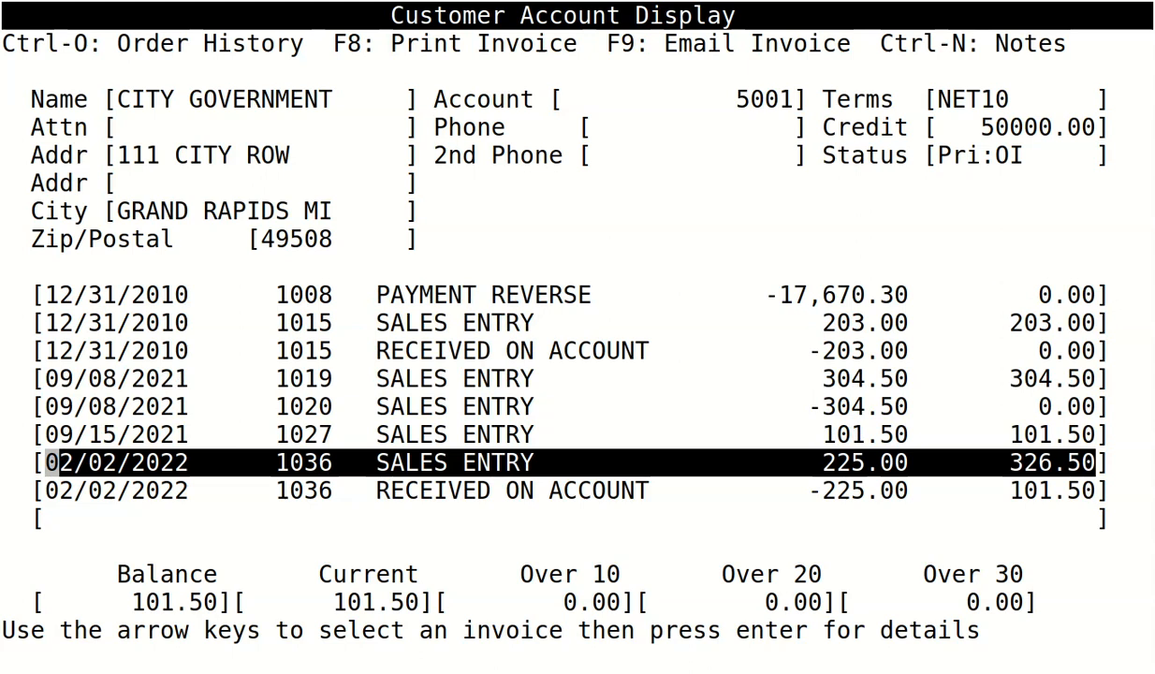
key(Down)
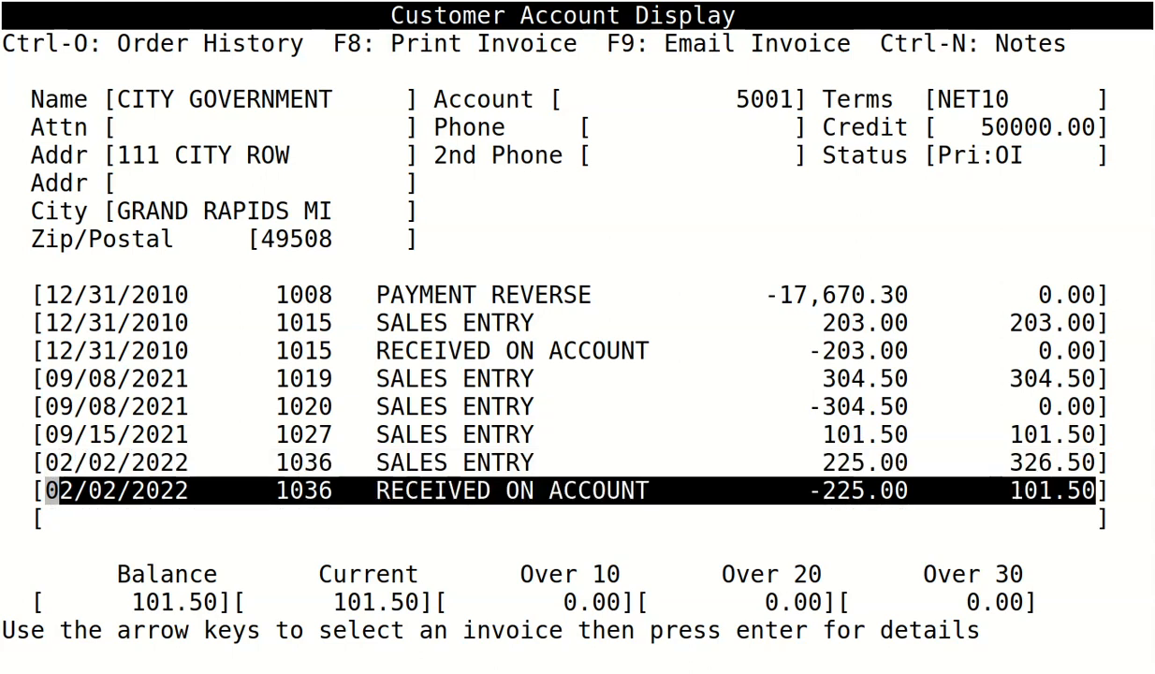
key(Up)
key(Down)
key(Up)
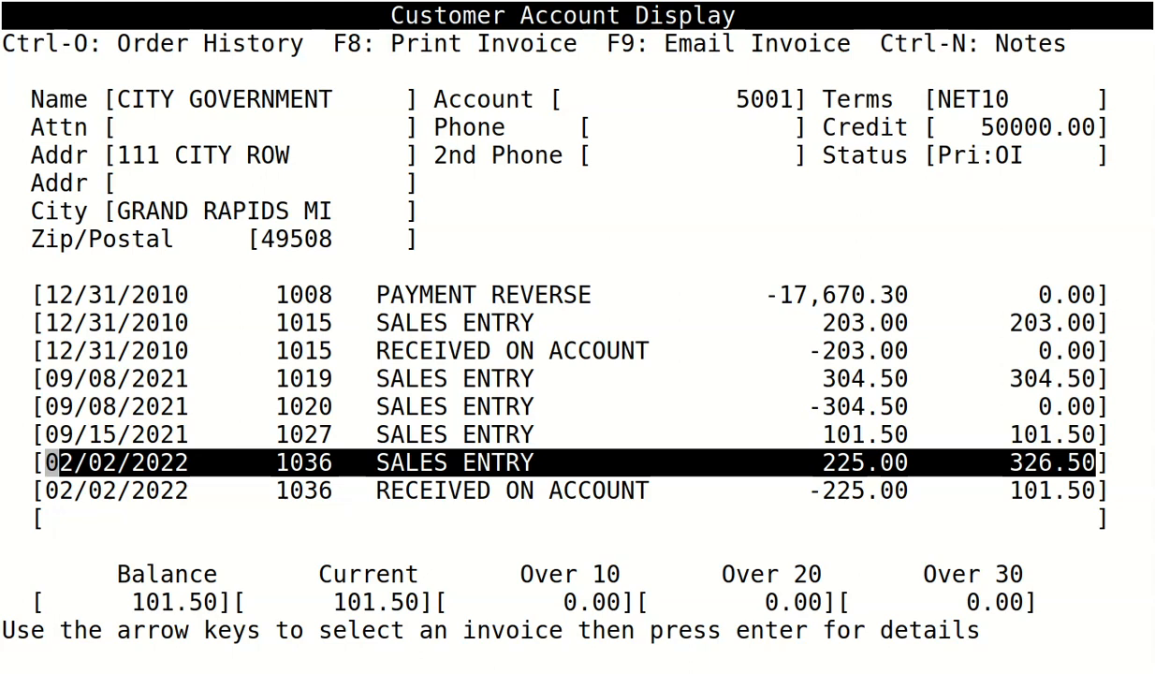
key(Escape)
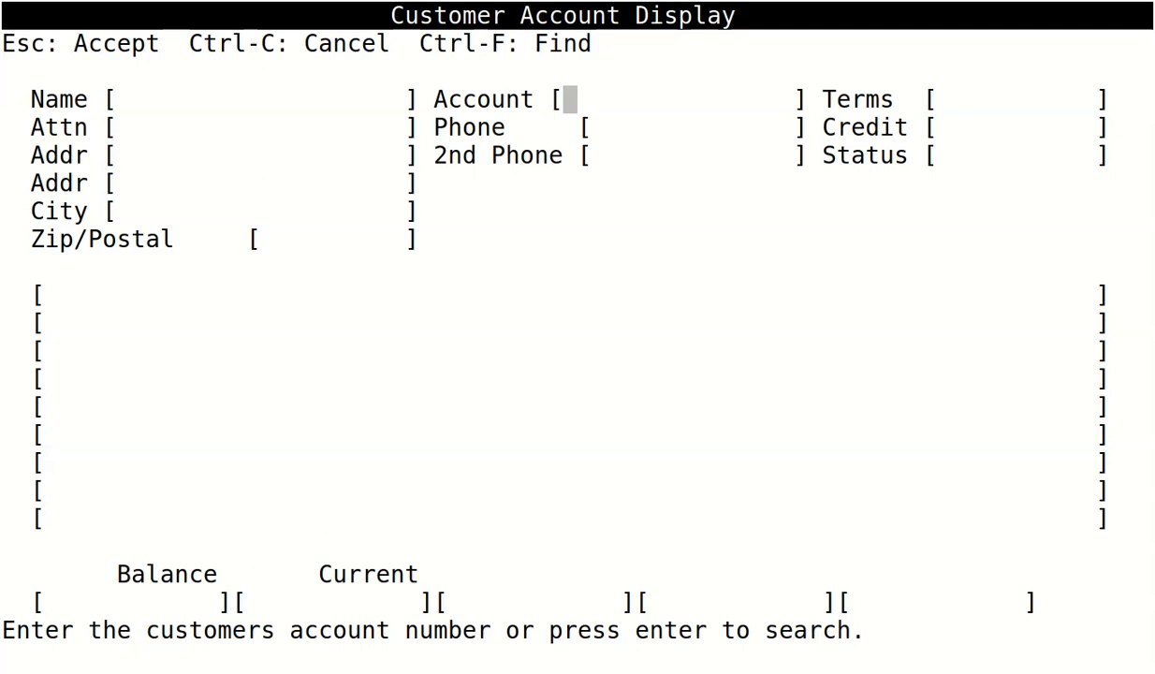
key(Escape)
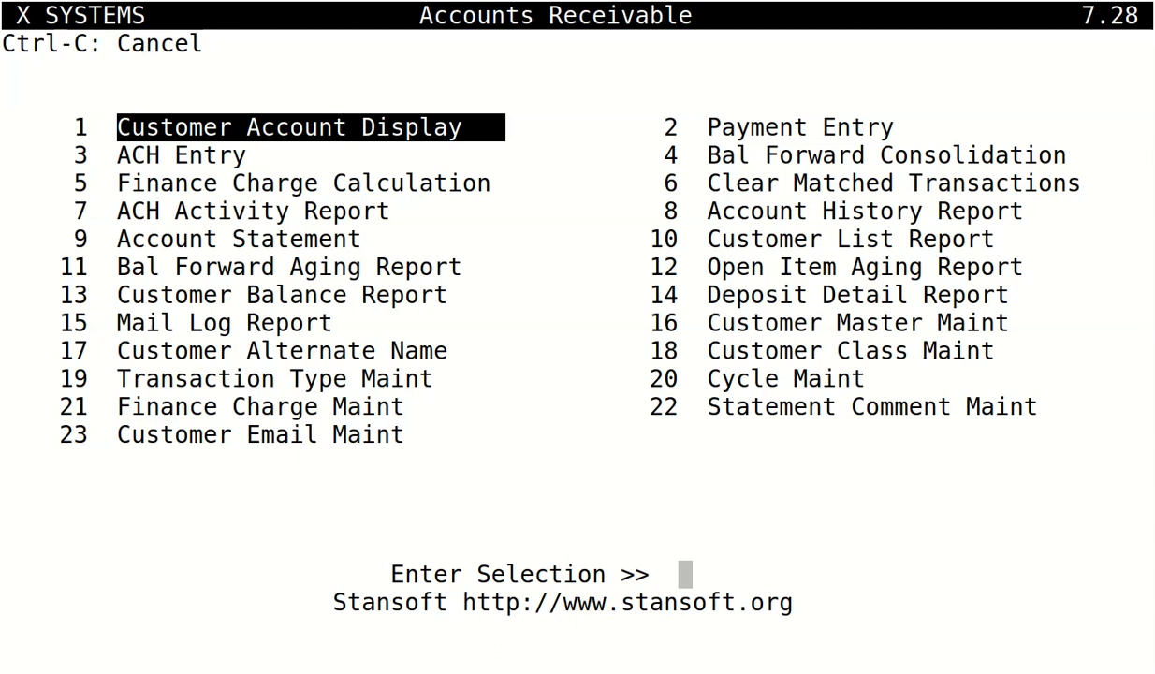
- Start a new Clear Matched Transactions process with cycle end date 022822 and confirm the date
key(Right)
key(Down)
key(Down)
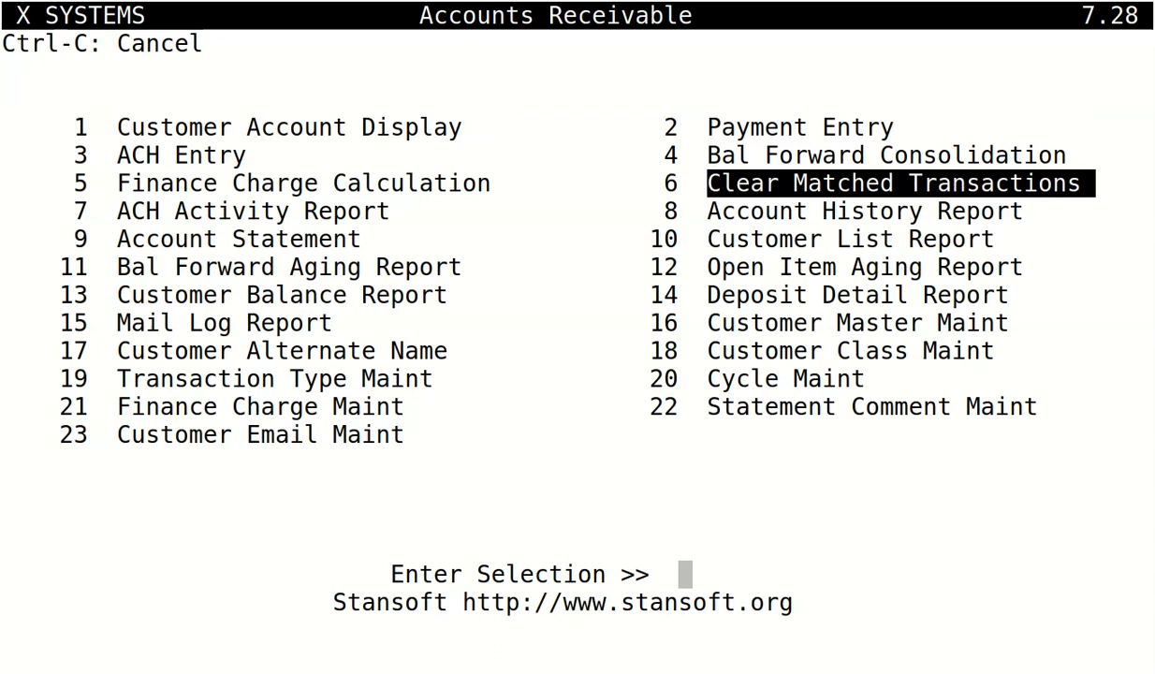
key(Return)
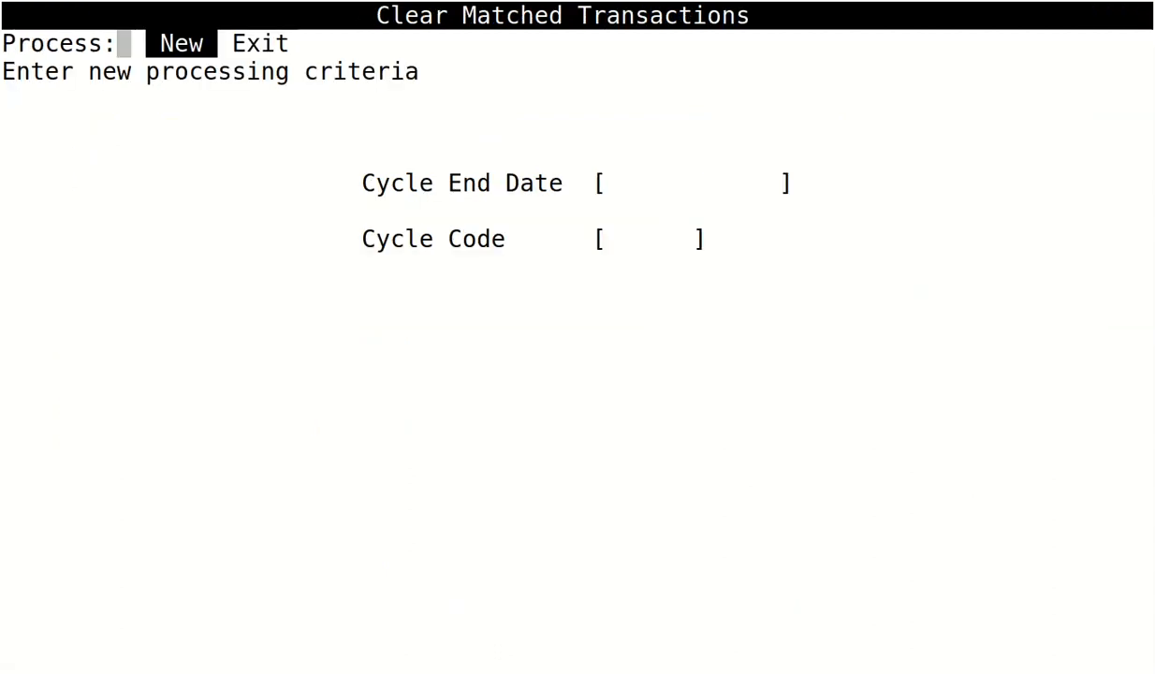
key(Return)
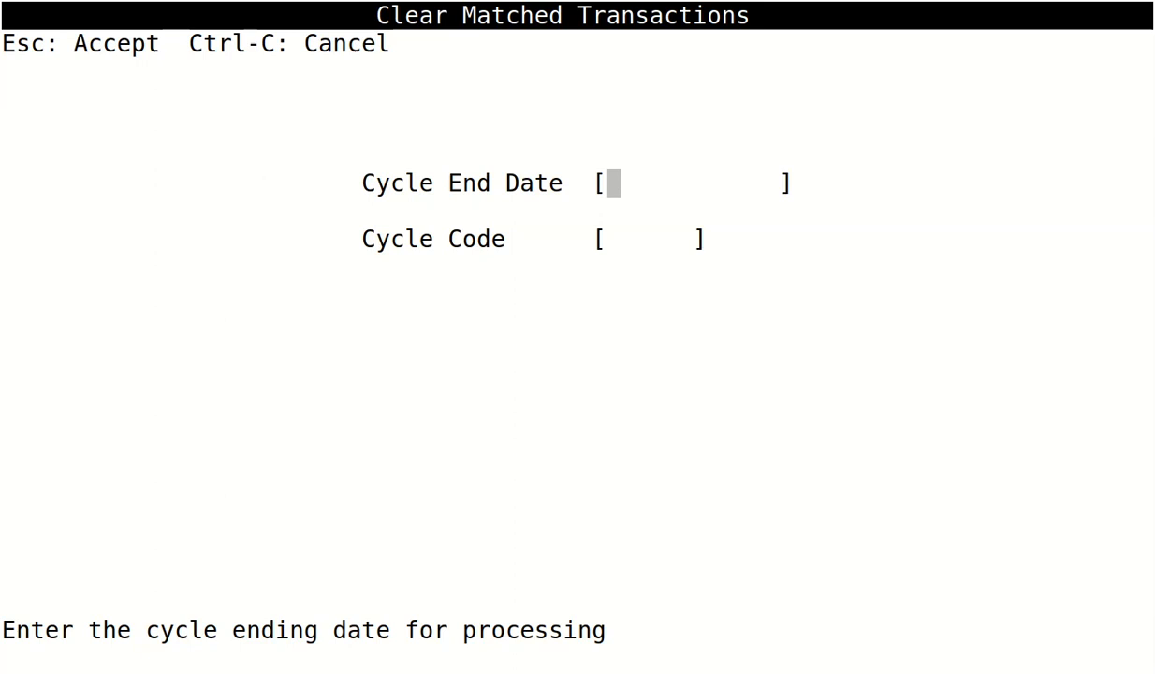
text(0)
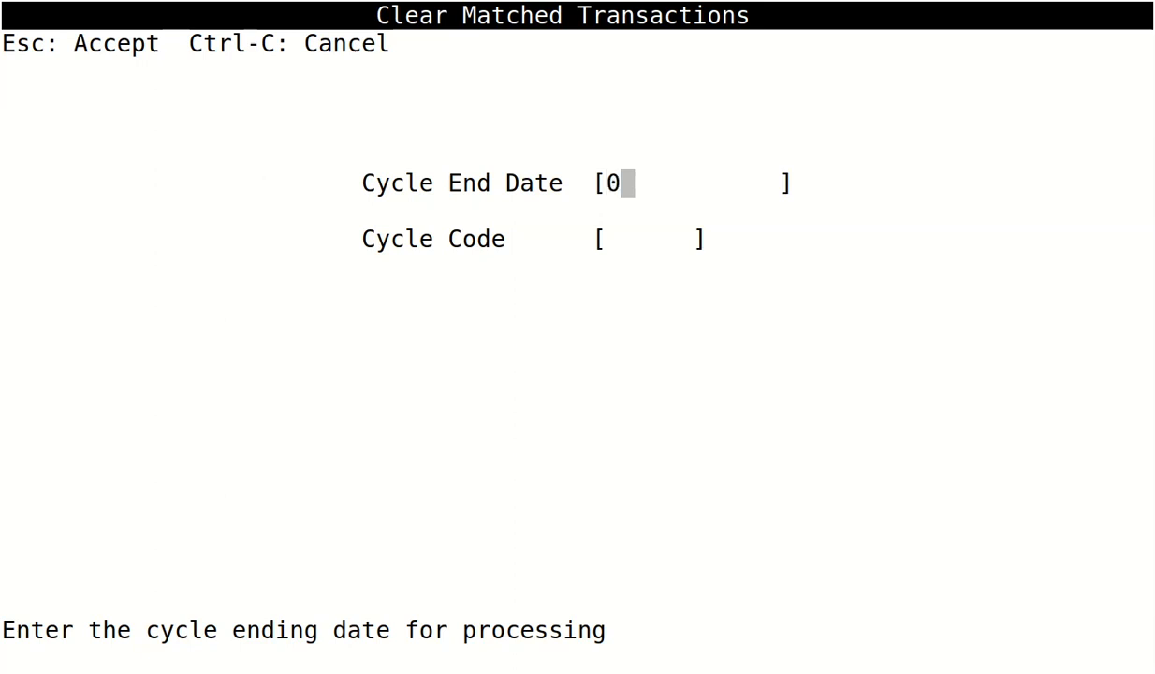
text(22822)
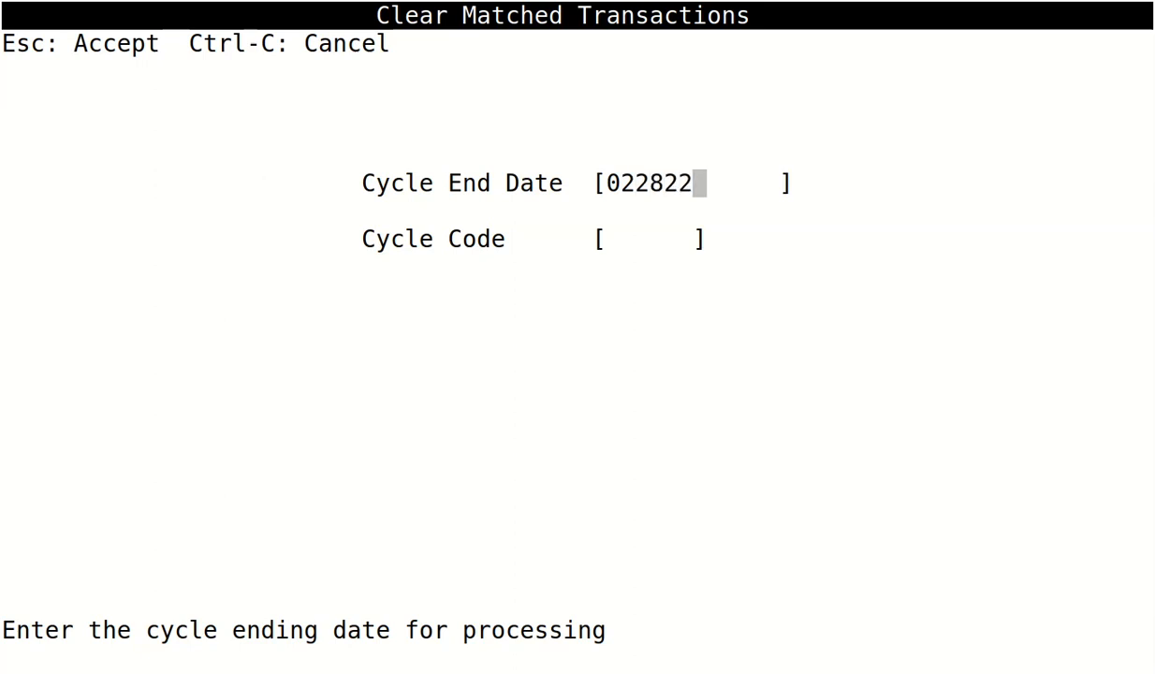
key(Return)
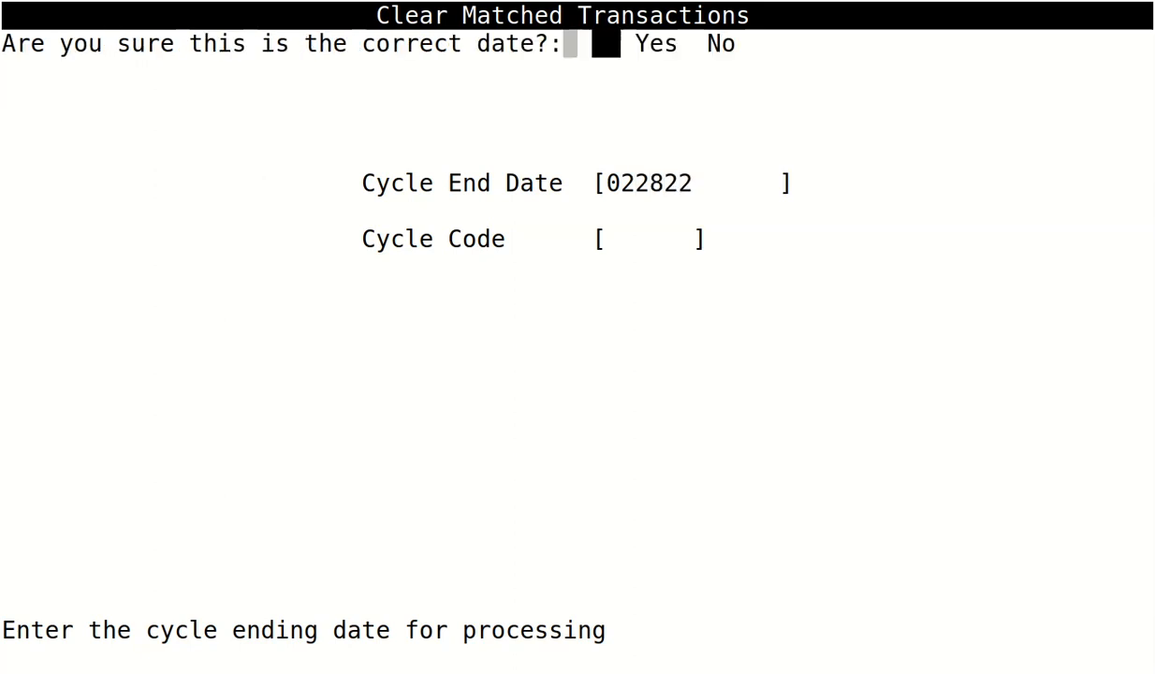
key(Right)
key(Return)
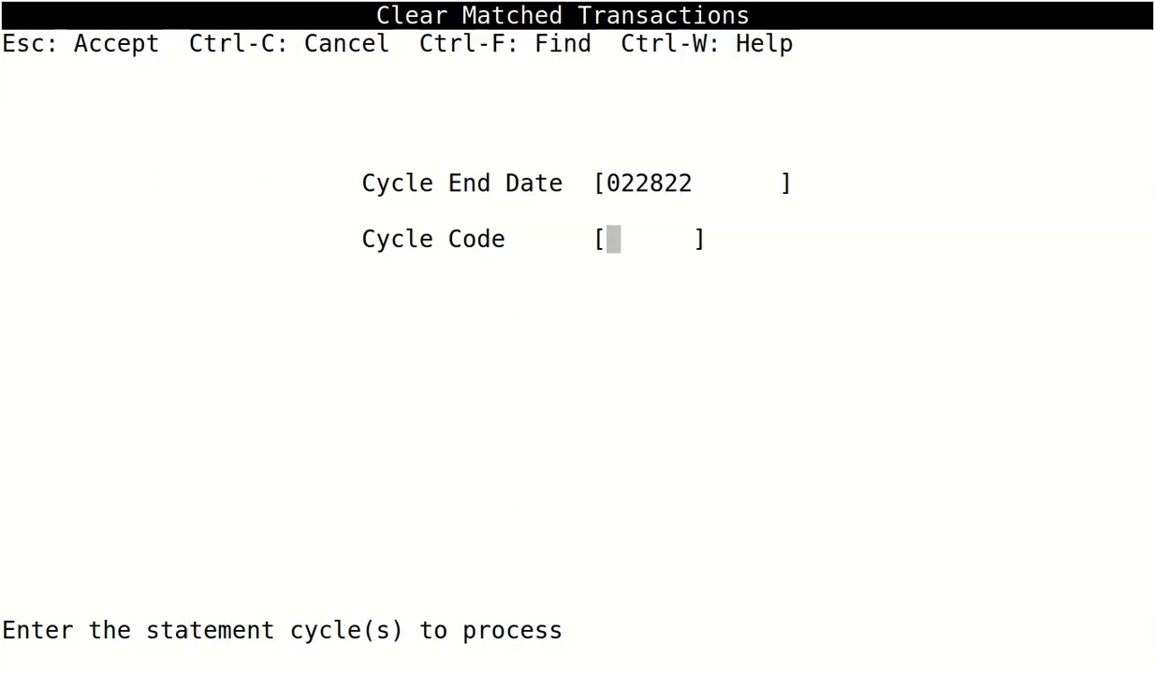
- Run the clearing with the cycle code left blank and exit the process
key(Escape)
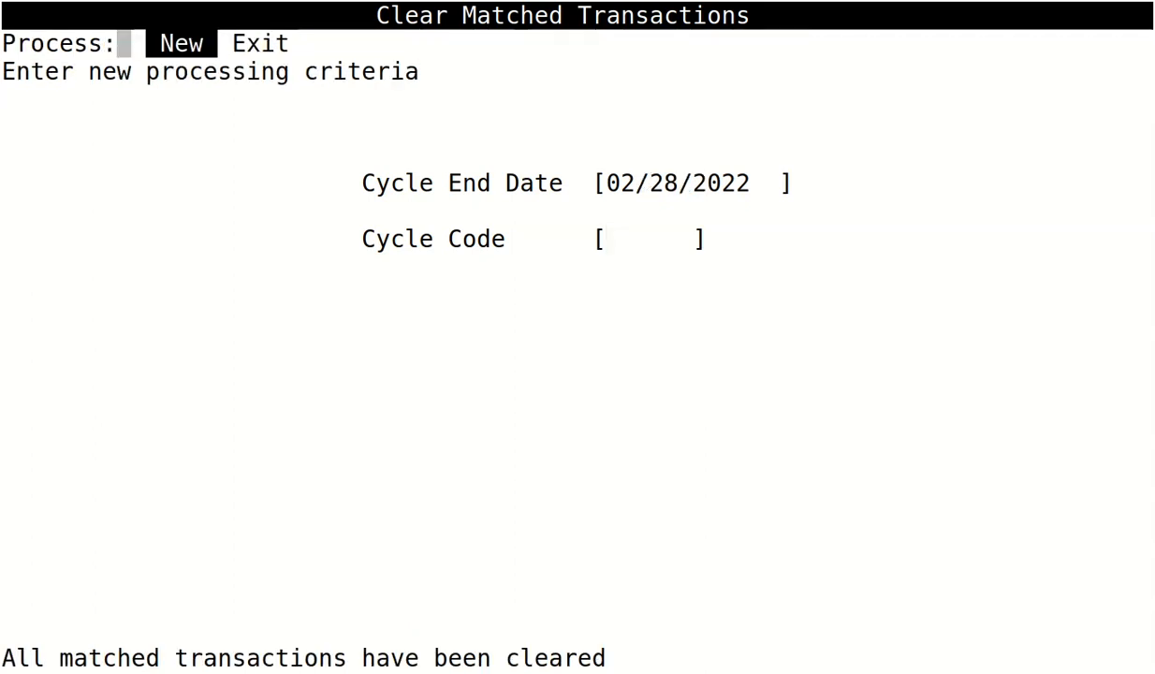
key(Right)
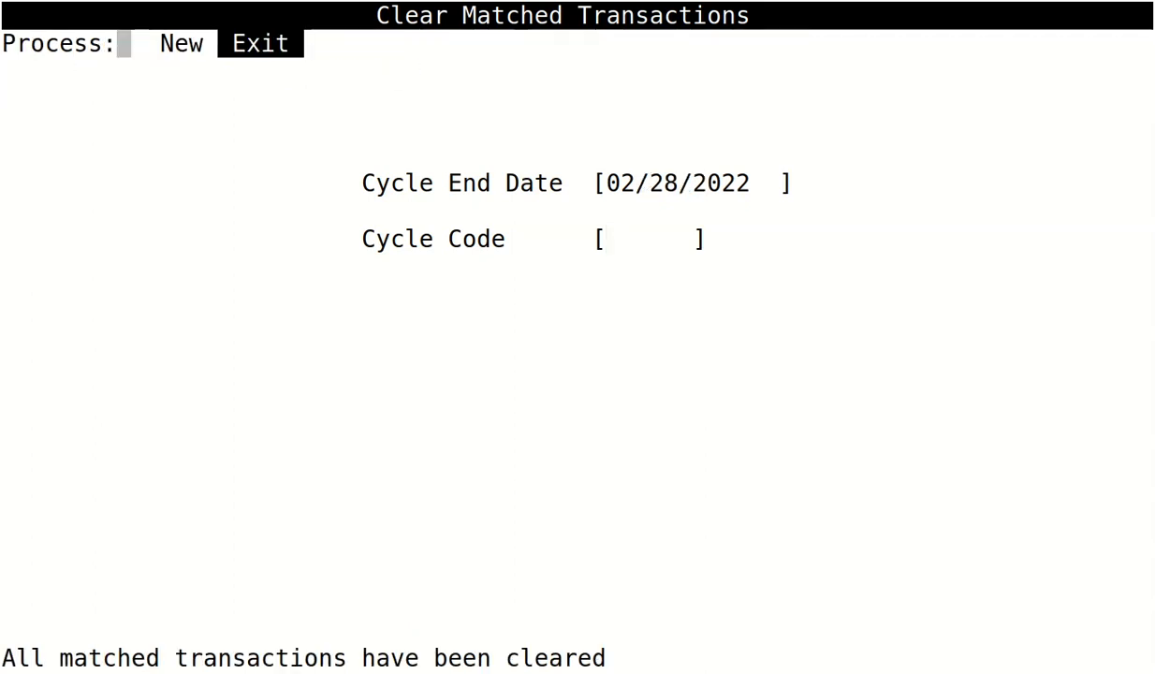
key(Return)
- Reopen Customer Account Display, search for "city", and choose the CITY GOVERNMENT account
key(Left)
key(Up)
key(Up)
key(Return)
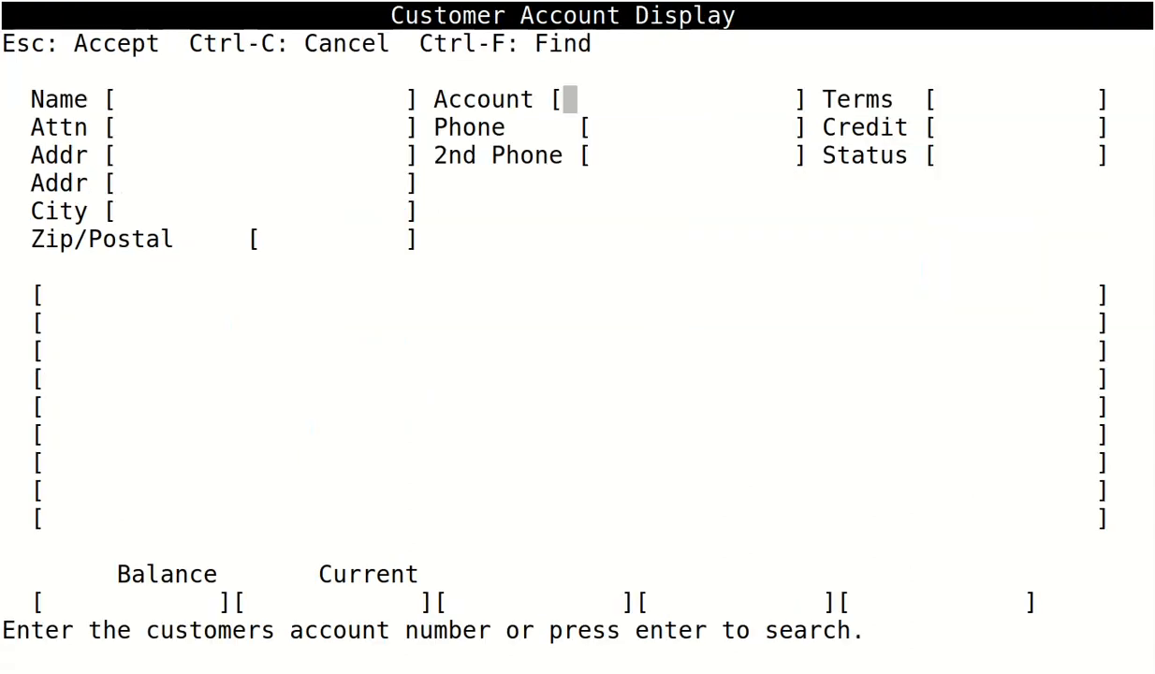
key(ctrl+f)
text(city)
key(Return)
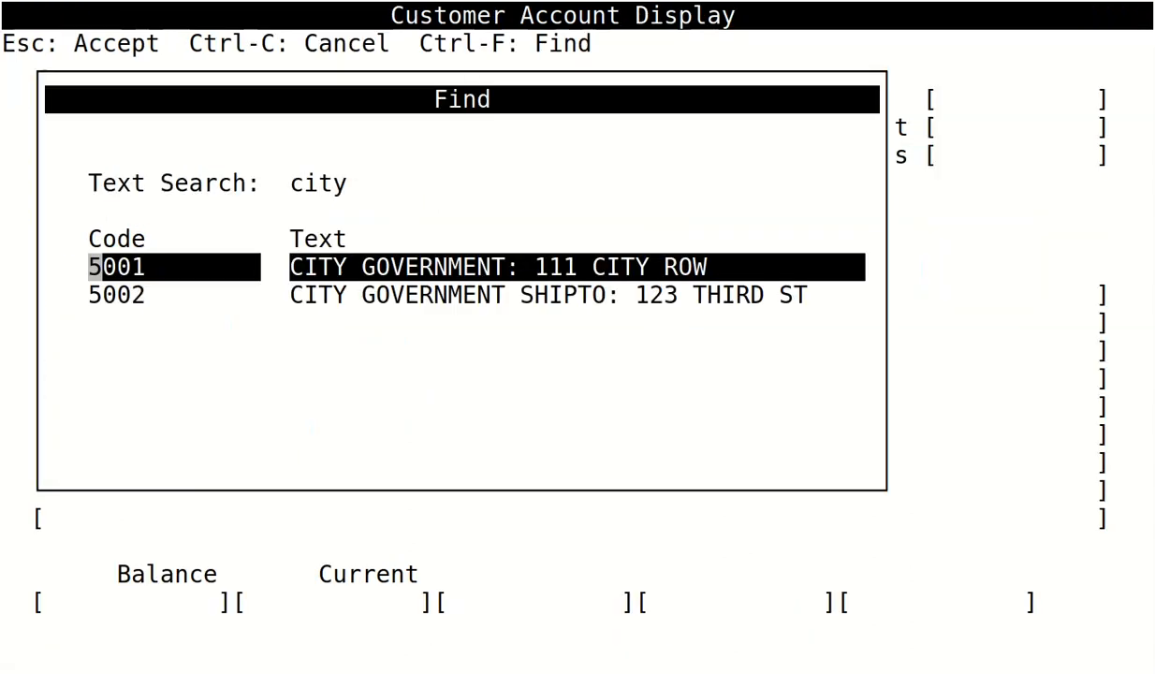
key(Return)
- Review the account's remaining transactions after the clearing, and leave Customer Account Display
key(Down)
key(Down)
key(Down)
key(Down)
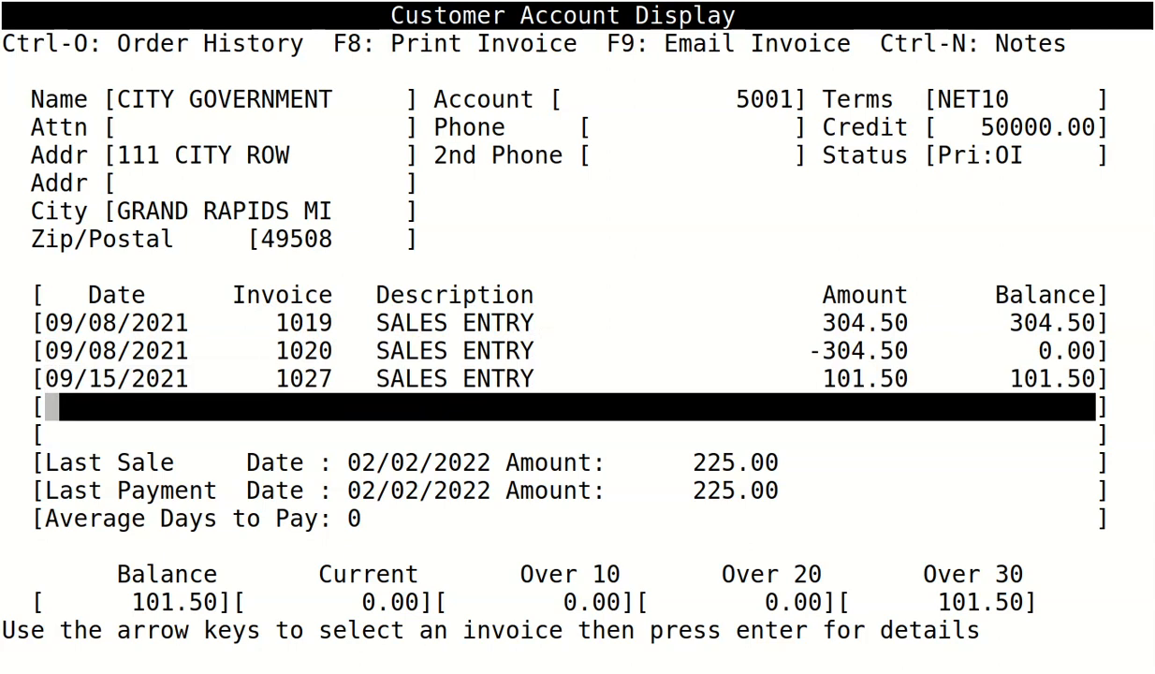
key(Down)
key(Up)
key(Escape)
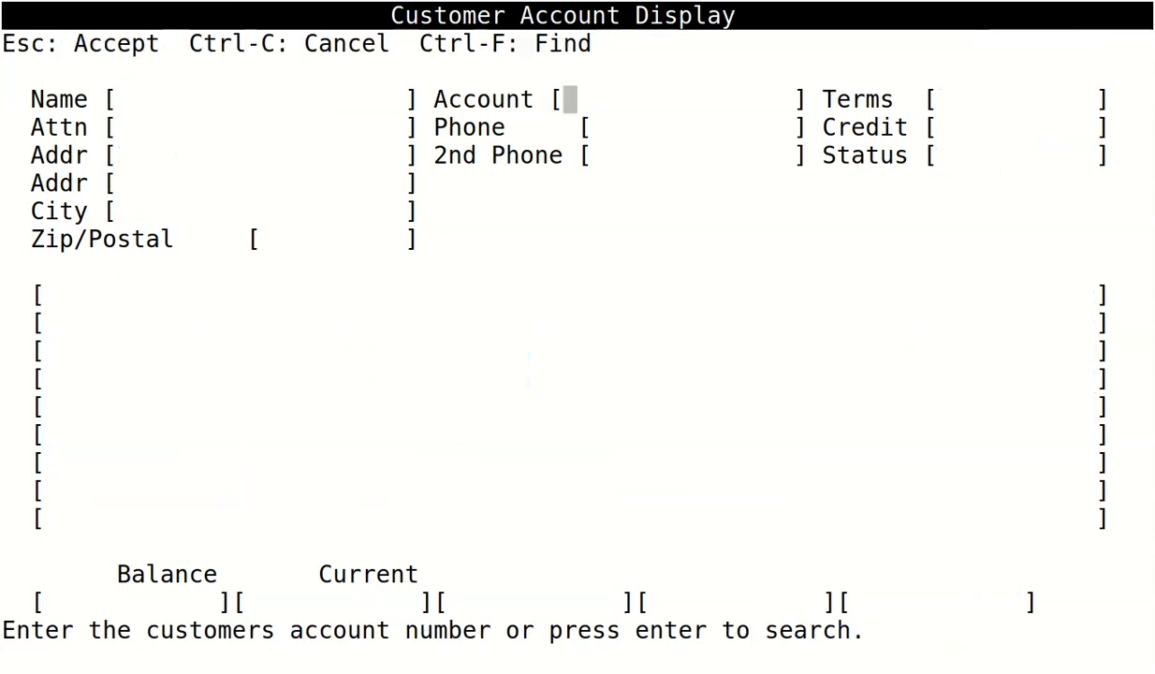
key(ctrl+c)
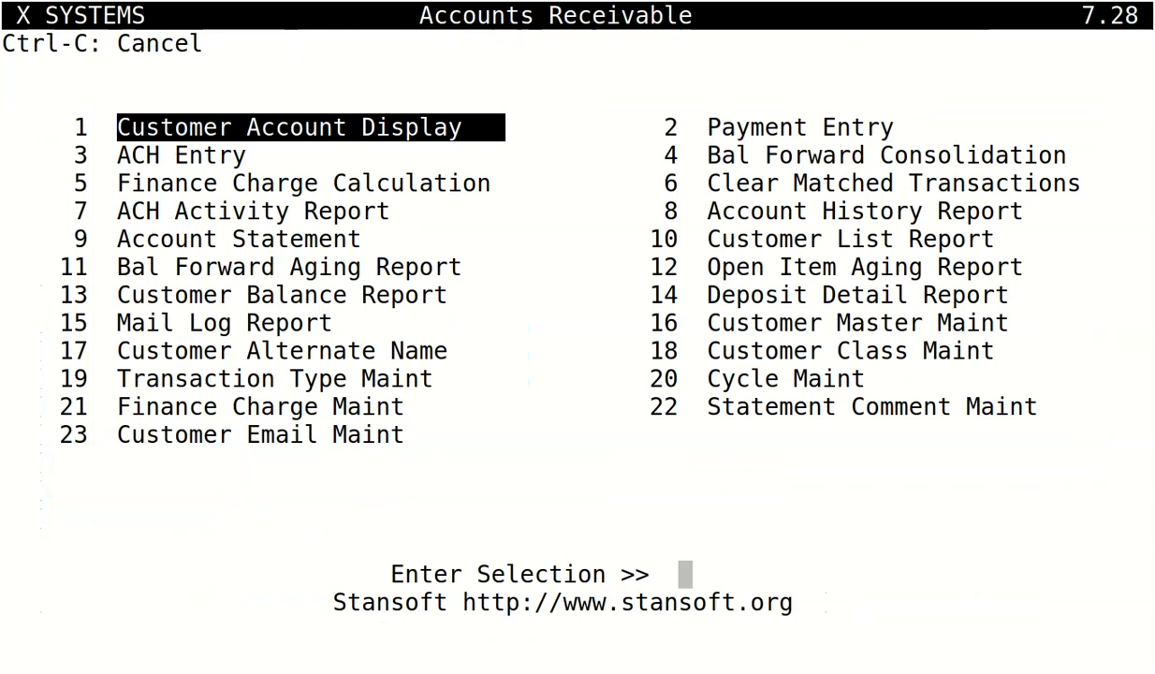
- Start a new Account Statement report with cycle end date 022822 and a blank statement cycle
click(229, 246)
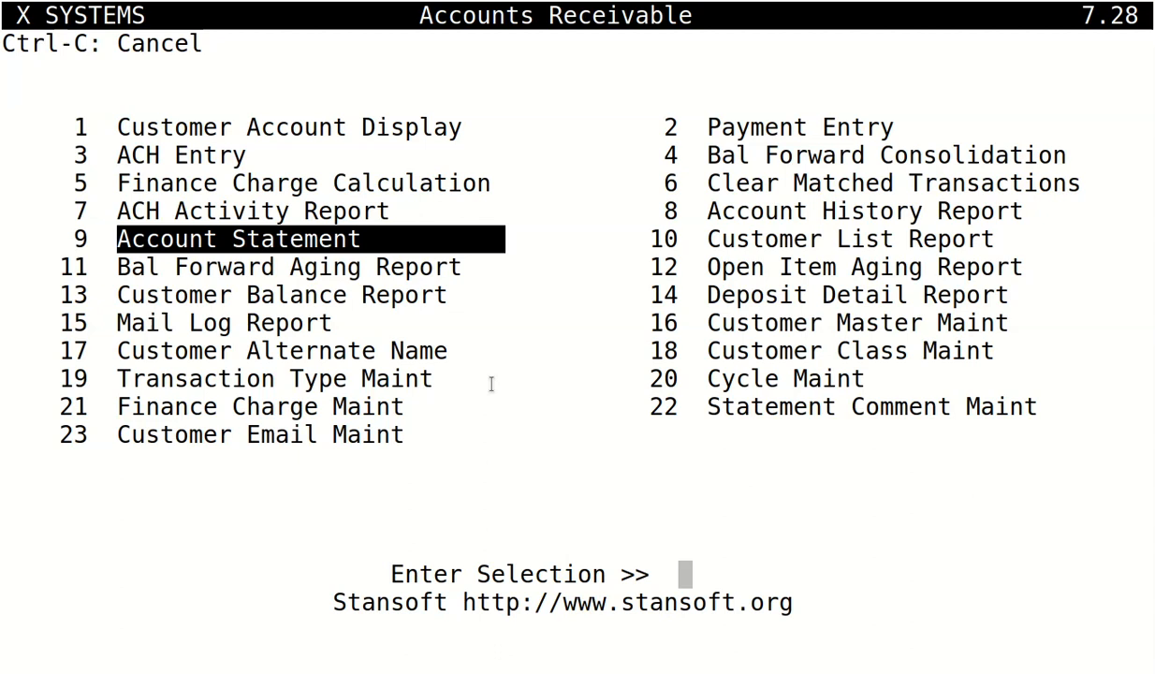
key(Return)
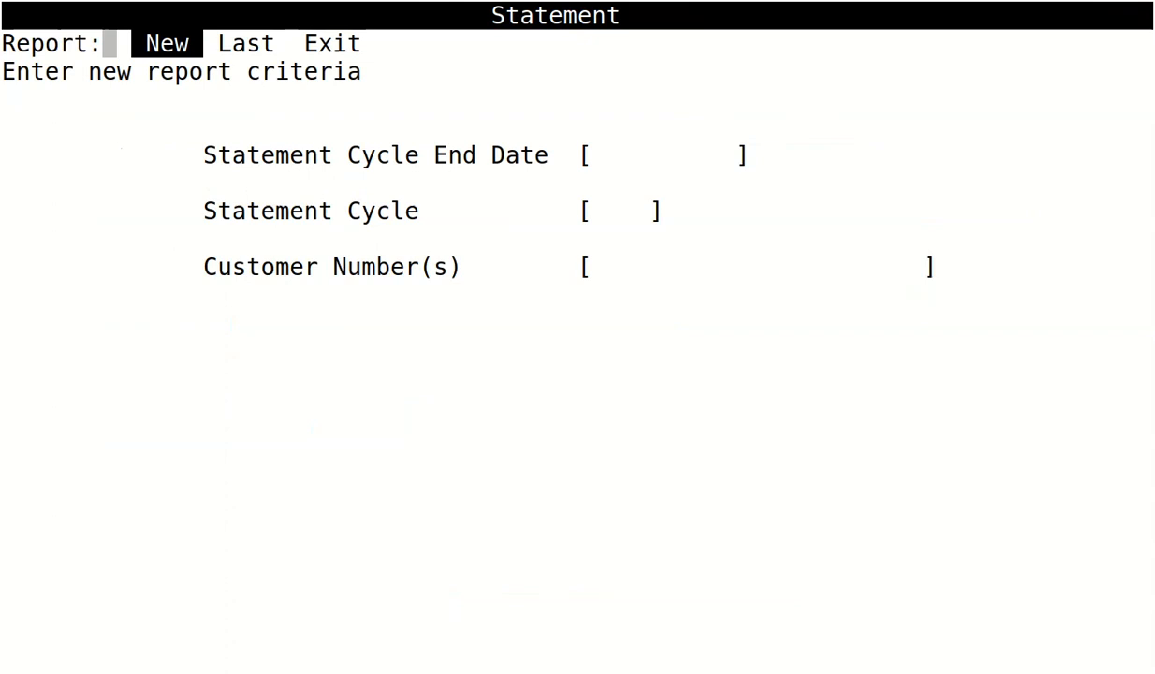
key(Return)
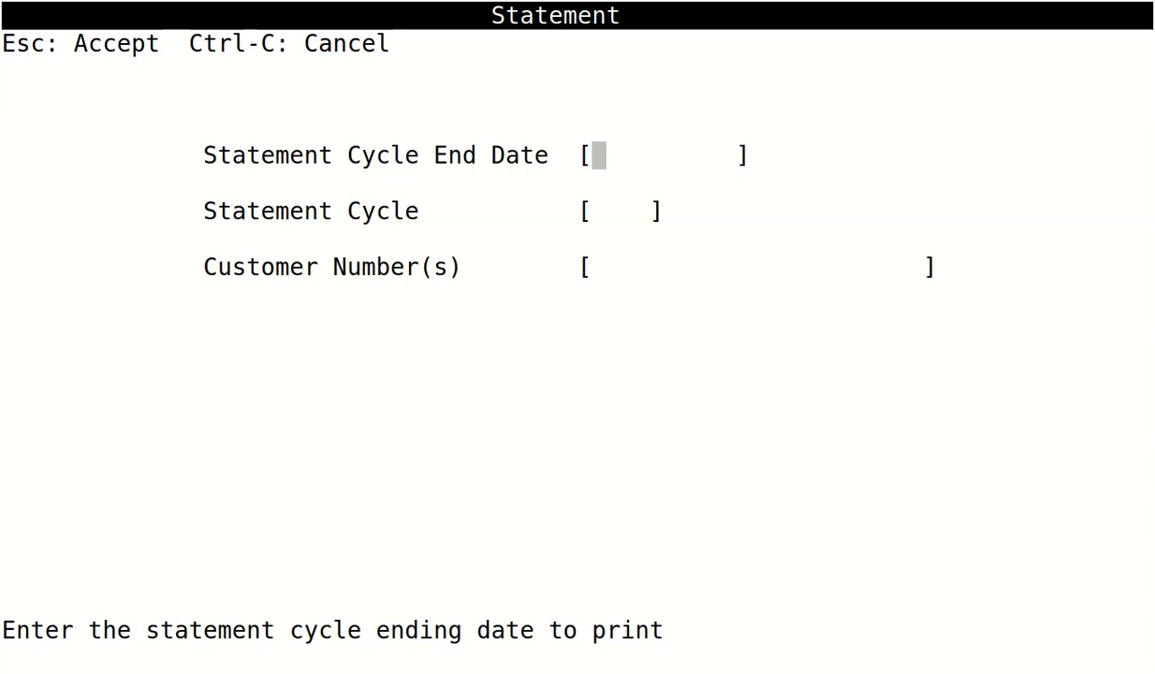
text(02)
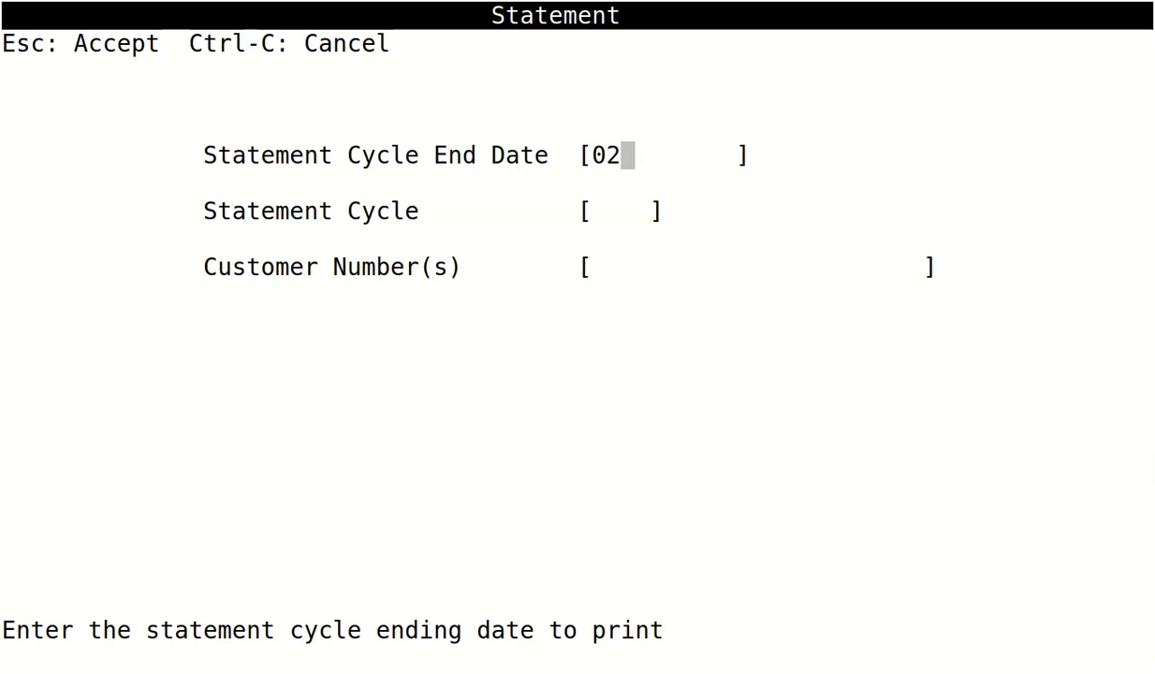
text(22822)
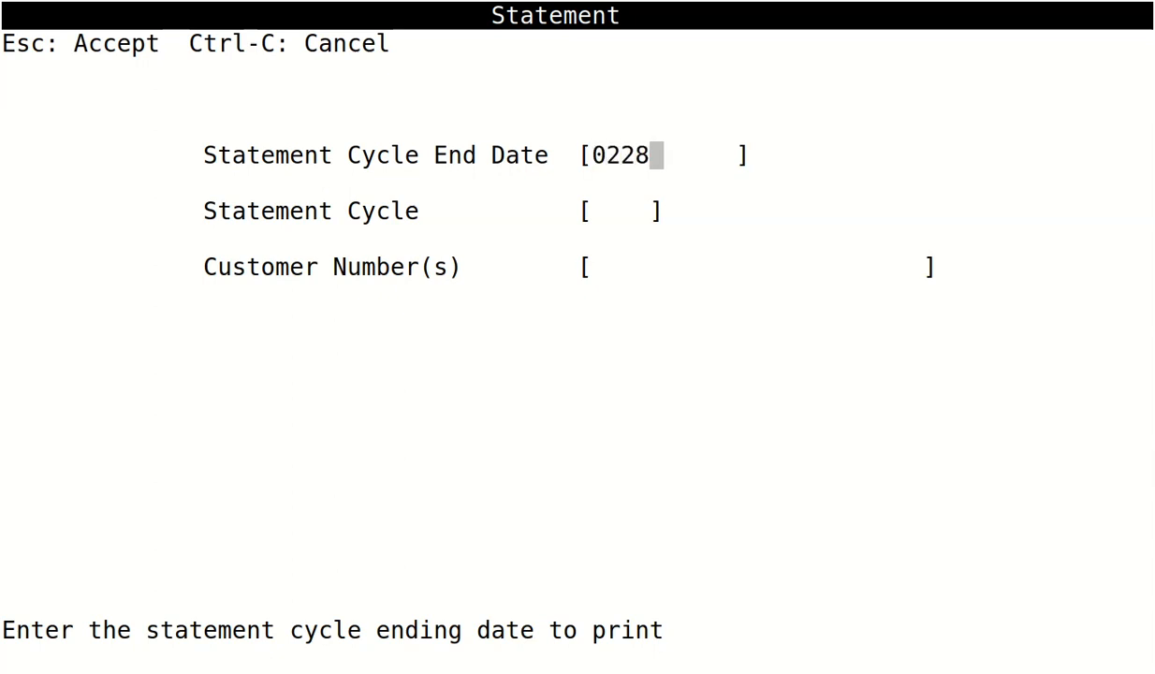
key(Return)
key(Return)
- Find the statement's customer by searching for "city", choose CITY GOVERNMENT, and display the statement on screen
key(ctrl+f)
text(city)
key(Return)
key(Return)
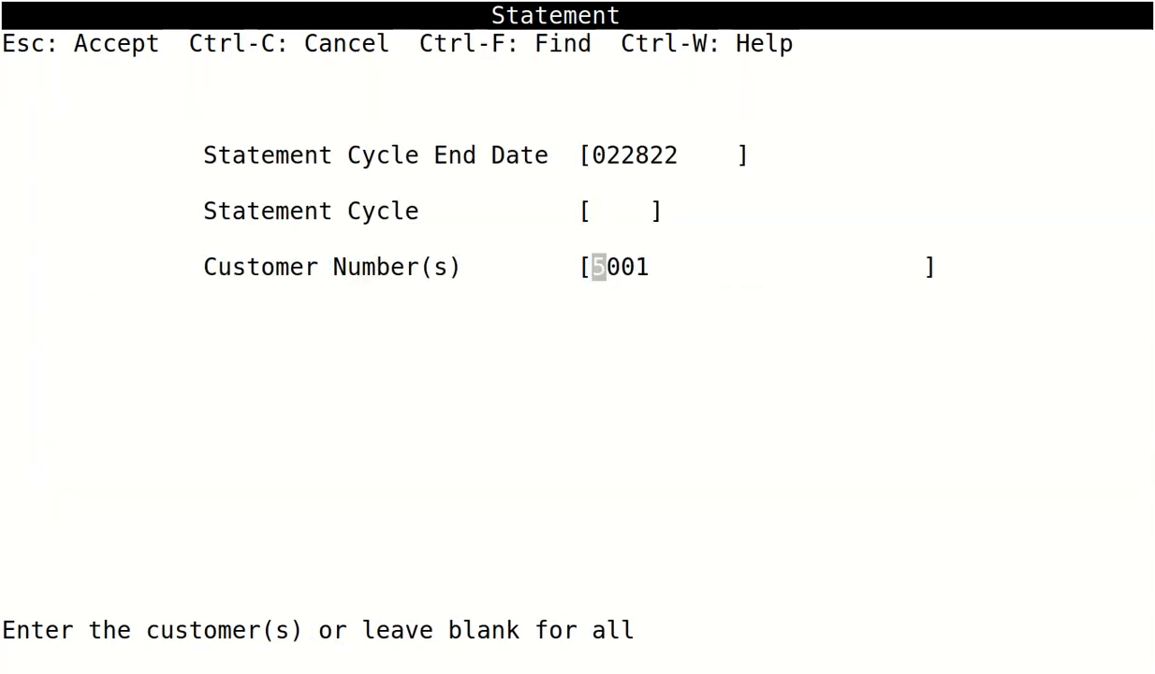
key(Escape)
key(Return)
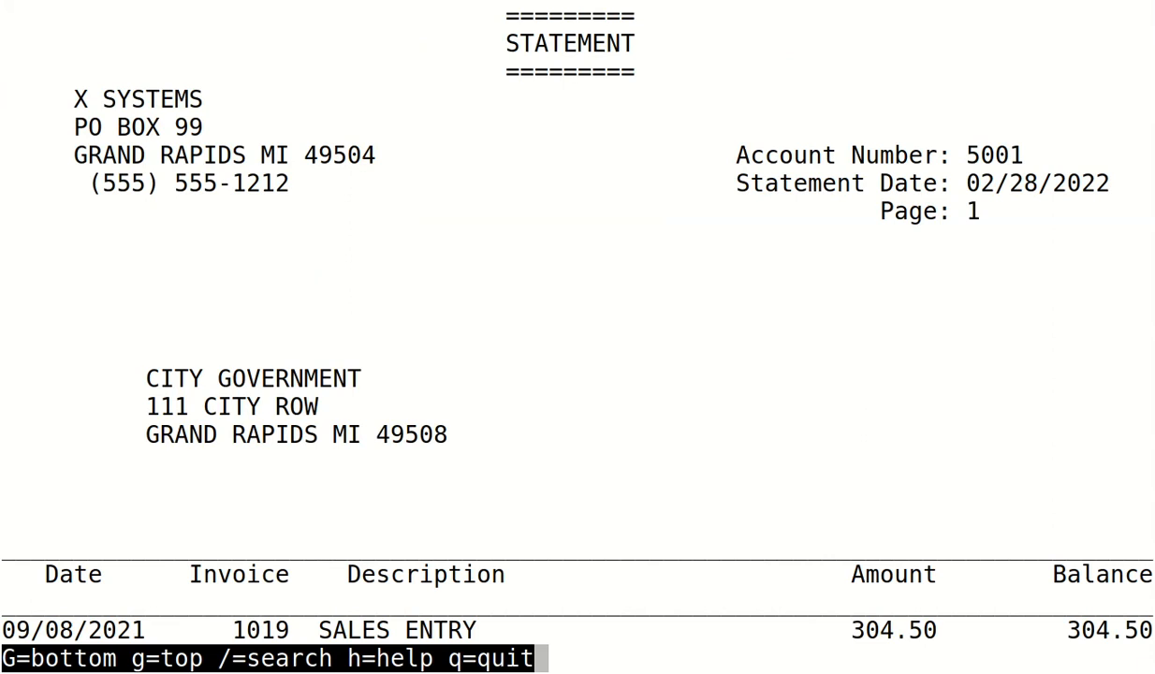
- Examine the statement's listed transactions, total amount due and aging, and exit the Statement report
key(Down)
key(Down)
key(Down)
key(Down)
key(Down)
key(Down)
key(Down)
key(Down)
key(Down)
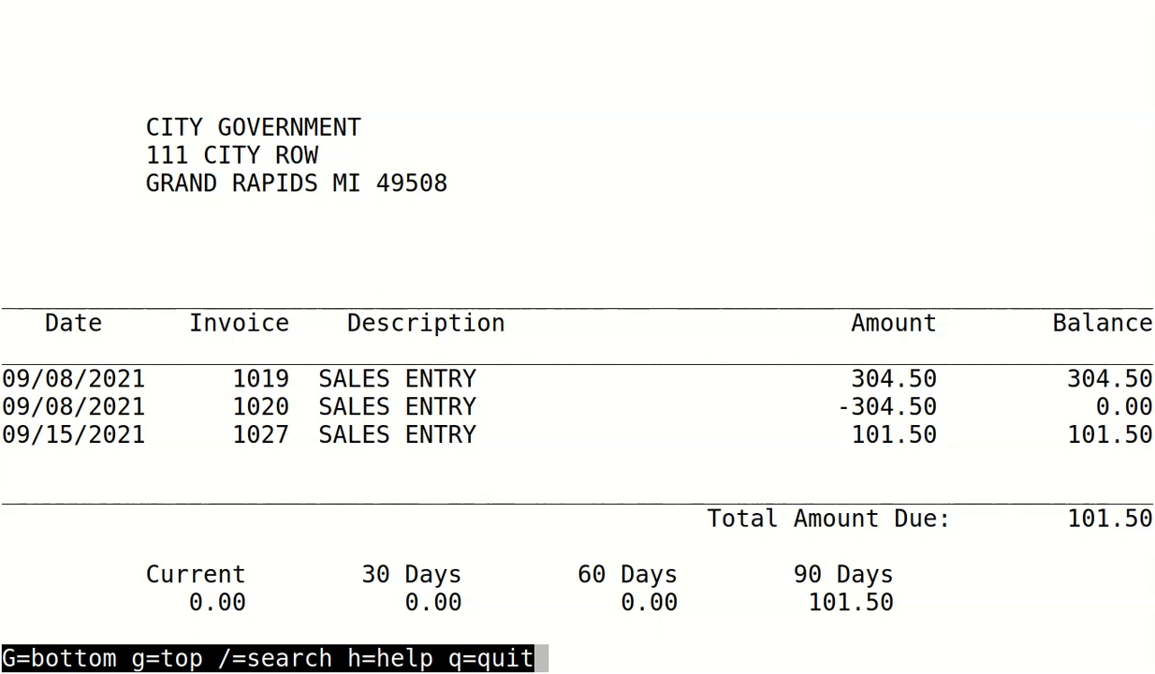
key(Up)
key(Up)
key(Up)
key(Up)
key(Up)
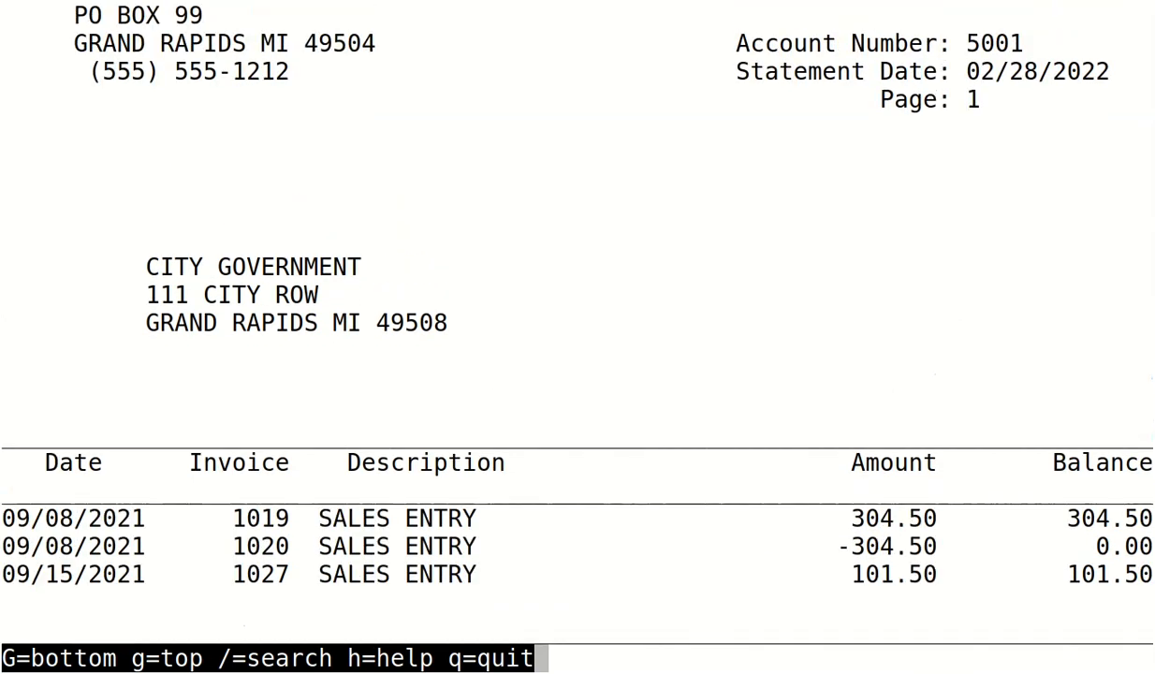
key(q)
key(e)
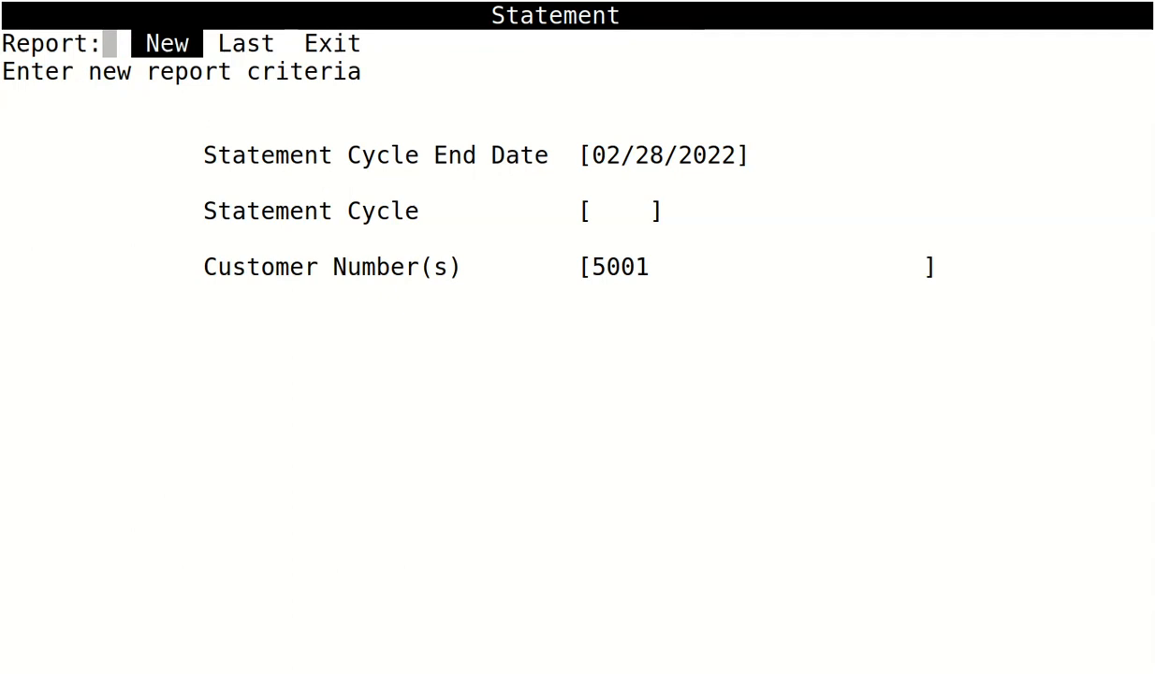
key(e)
key(Right)
key(Up)
key(Up)
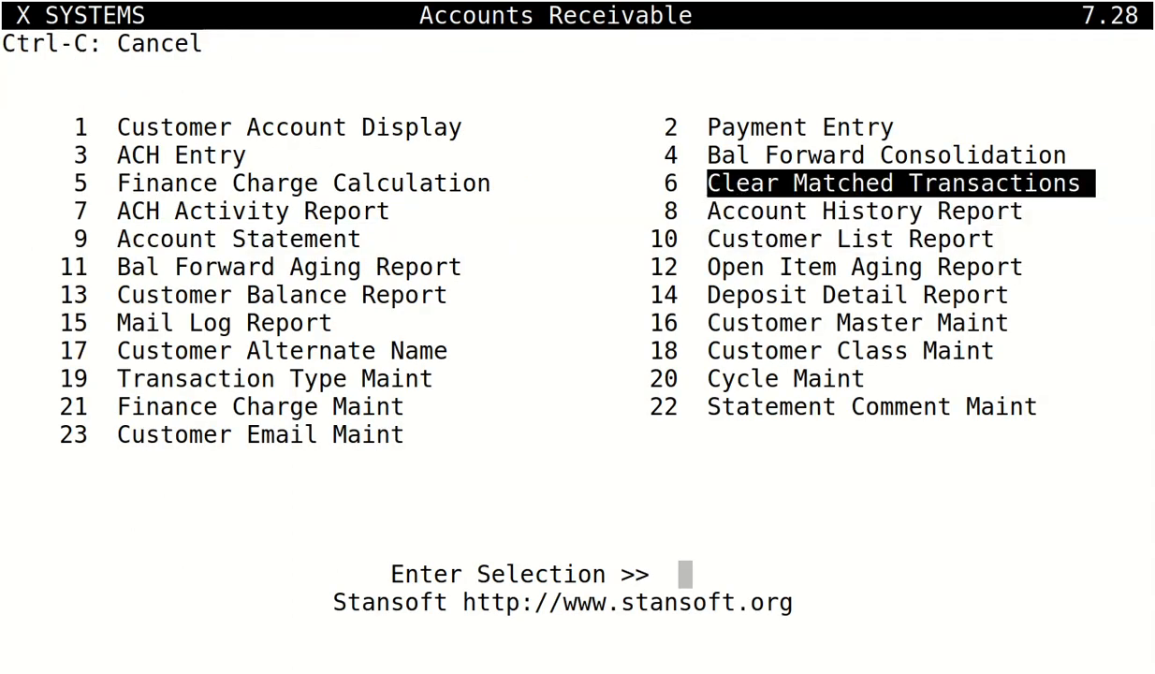
key(Left)
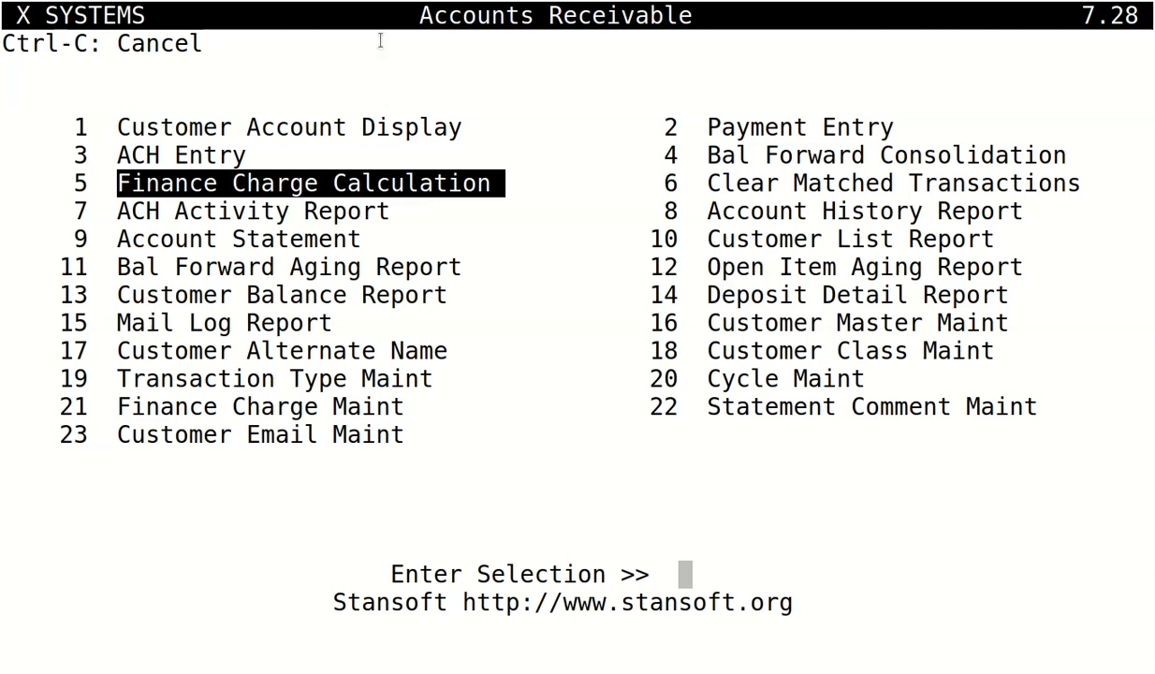